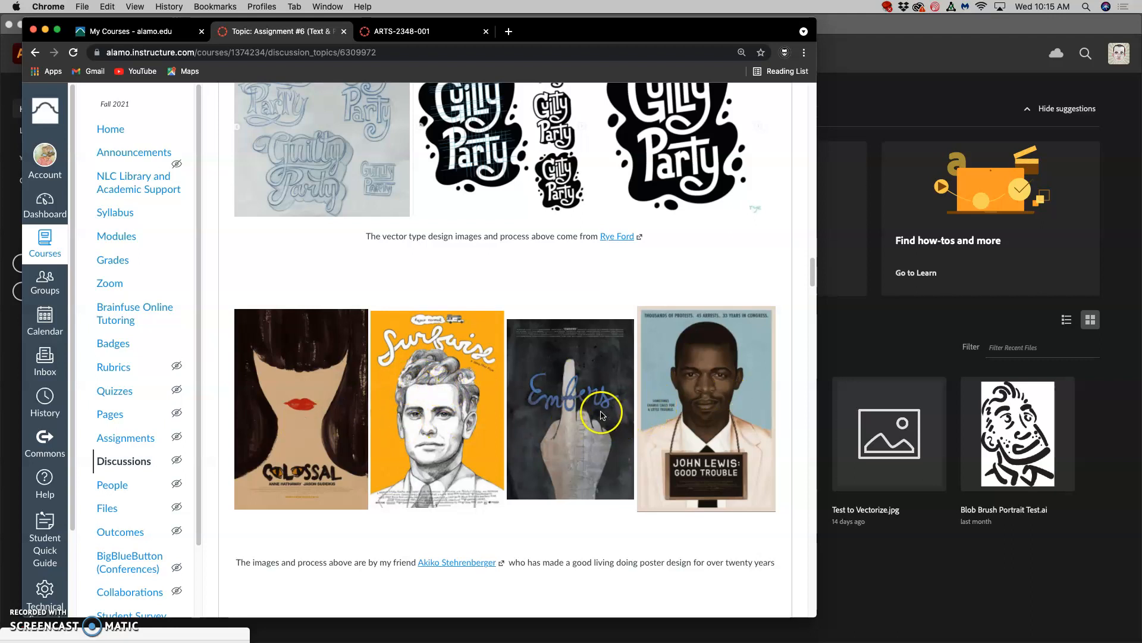
Review the poster examples, scoring rubric and past student example on the Assignment #6 discussion page.
{"action": "scroll", "coordinate": [601, 415], "scroll_direction": "down", "scroll_amount": 5}
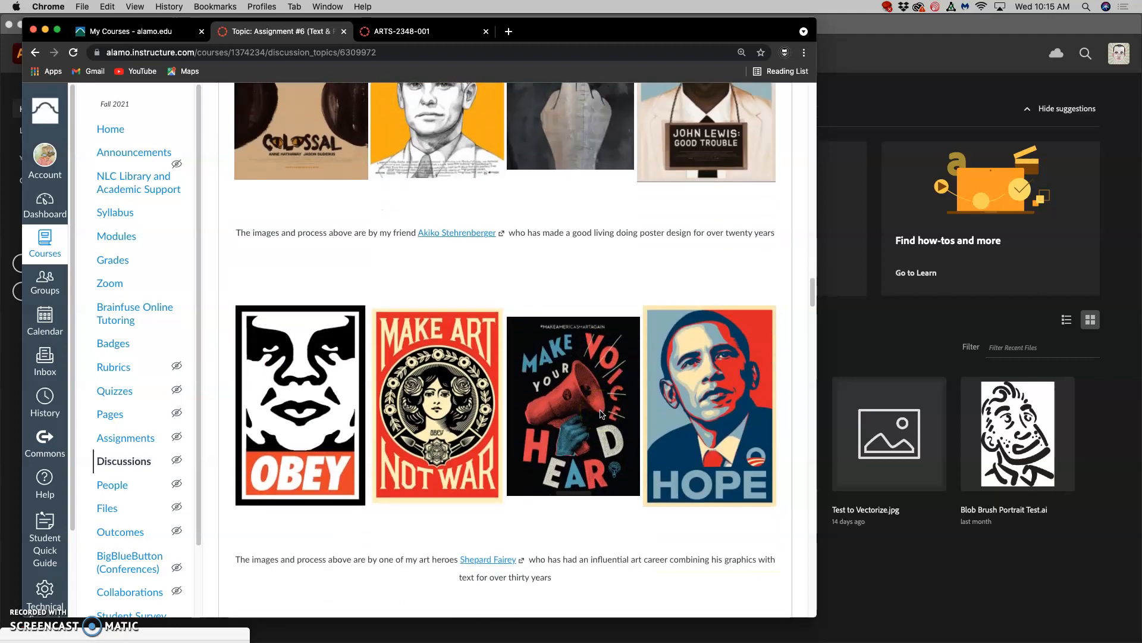
{"action": "scroll", "coordinate": [602, 414], "scroll_direction": "down", "scroll_amount": 3}
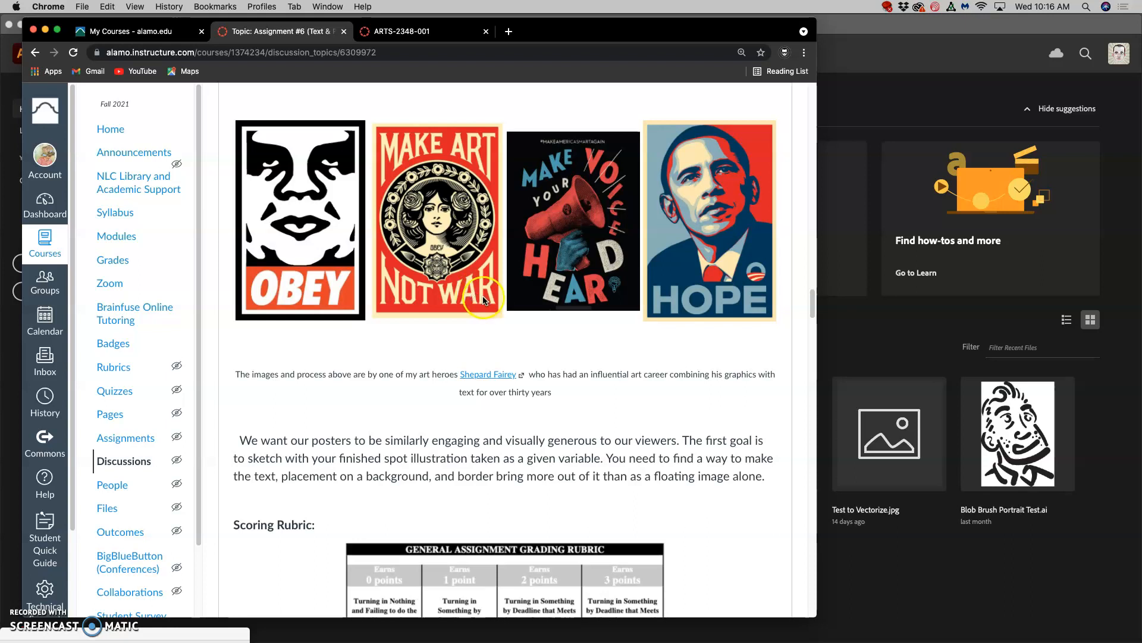
{"action": "scroll", "coordinate": [483, 300], "scroll_direction": "down", "scroll_amount": 10}
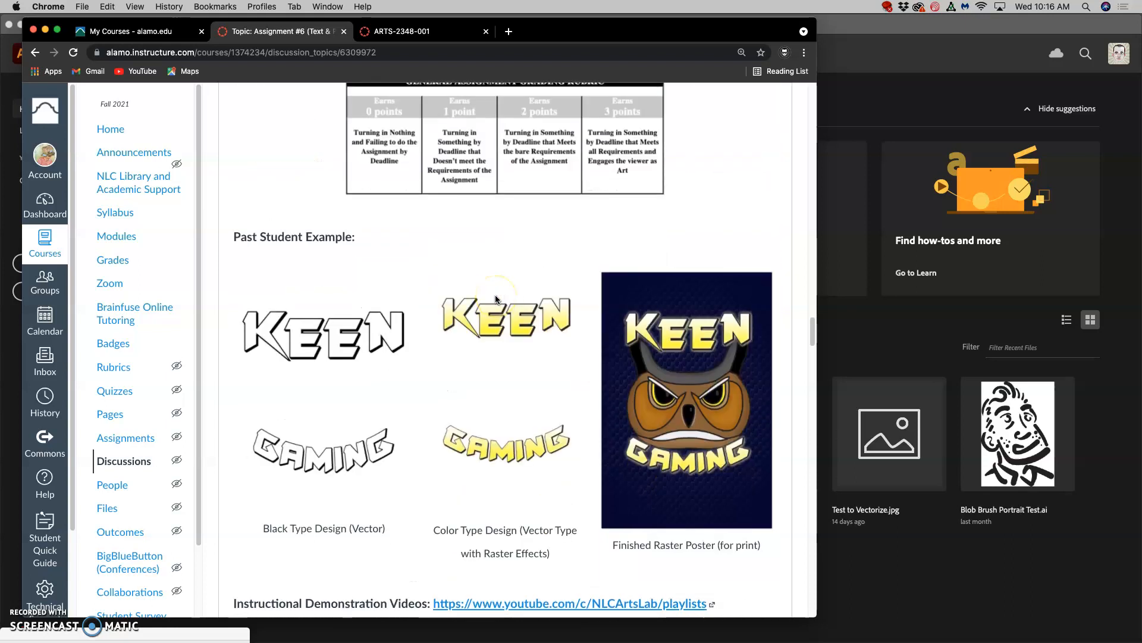
{"action": "scroll", "coordinate": [496, 299], "scroll_direction": "down", "scroll_amount": 2}
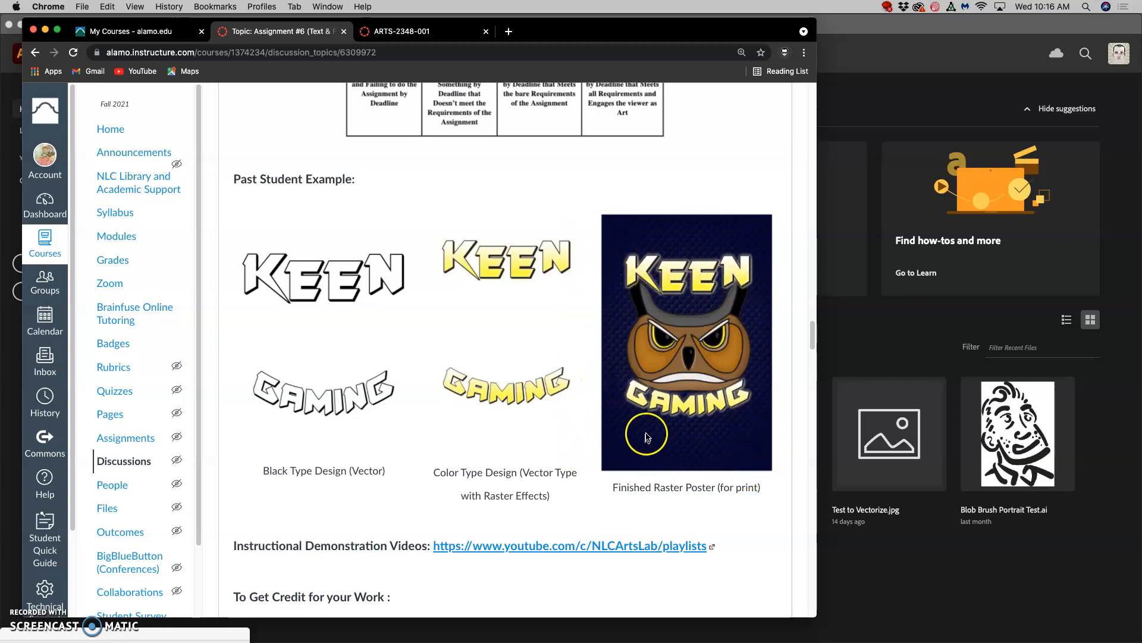
{"action": "scroll", "coordinate": [645, 443], "scroll_direction": "down", "scroll_amount": 15}
{"action": "scroll", "coordinate": [645, 428], "scroll_direction": "down", "scroll_amount": 15}
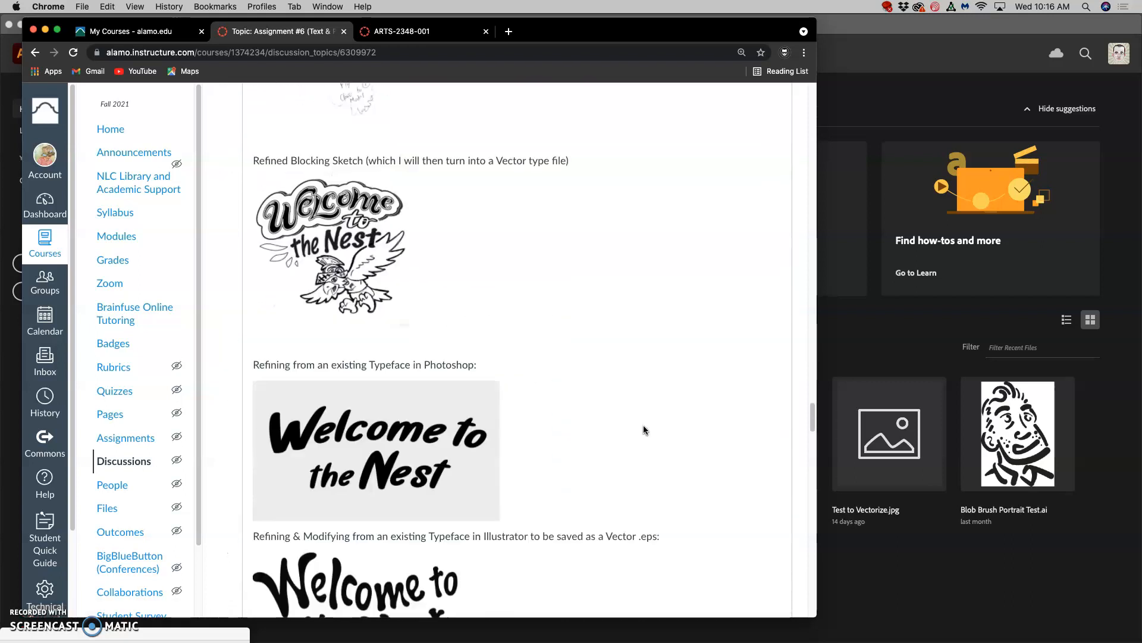
Examine the instructor example from the type blocking sketch through to the typeface refined in Illustrator.
{"action": "scroll", "coordinate": [641, 422], "scroll_direction": "up", "scroll_amount": 4}
{"action": "left_click", "coordinate": [550, 344]}
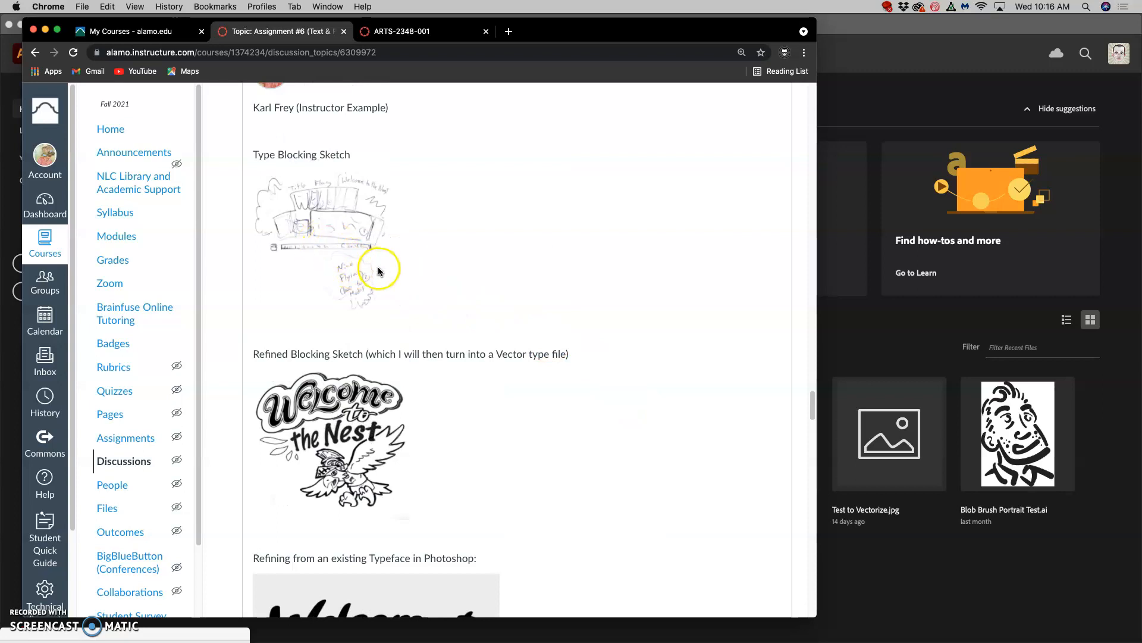
{"action": "scroll", "coordinate": [357, 256], "scroll_direction": "down", "scroll_amount": 3}
{"action": "scroll", "coordinate": [364, 319], "scroll_direction": "down", "scroll_amount": 10}
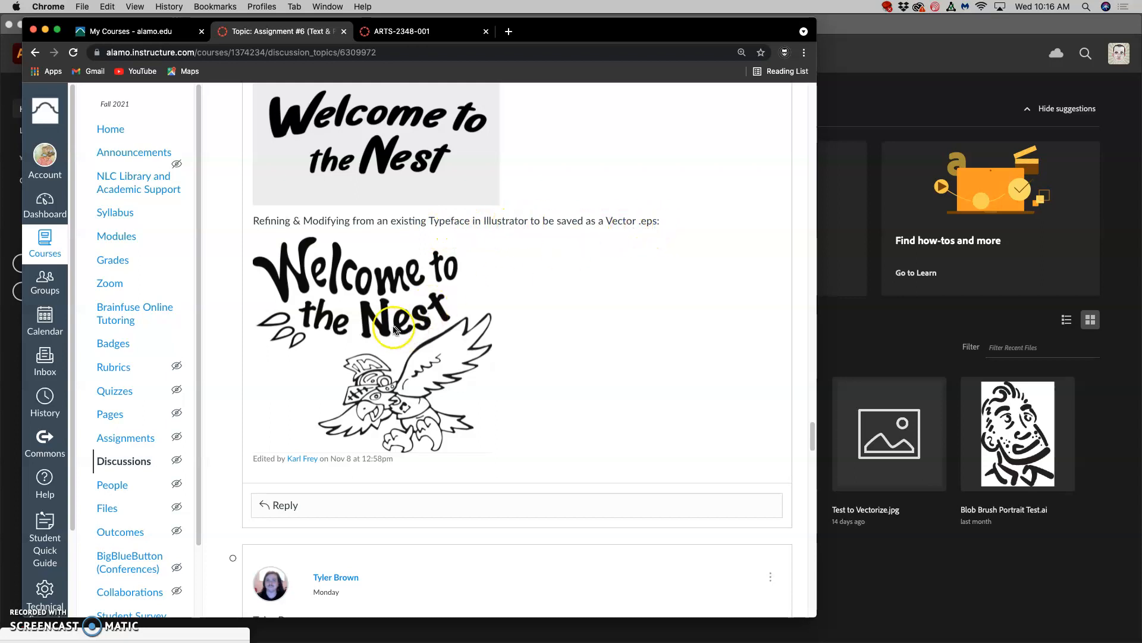
Switch to Illustrator, lower its window to uncover the browser, and return to Chrome to review the instructor's refined sketch and type versions.
{"action": "left_click", "coordinate": [944, 96]}
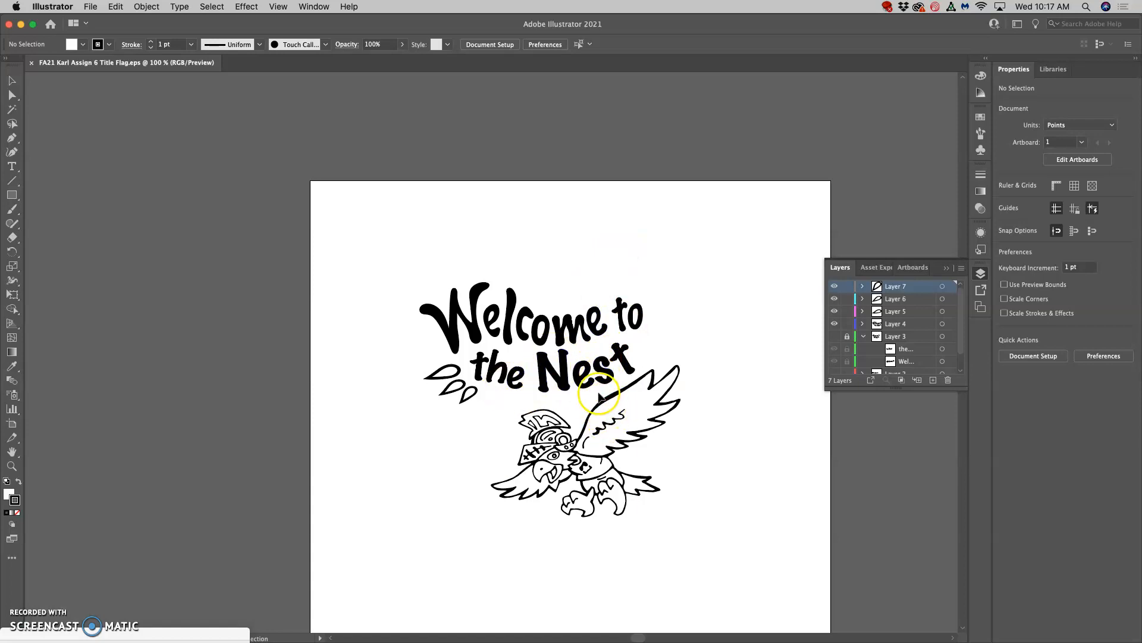
{"action": "left_click_drag", "start_coordinate": [326, 23], "coordinate": [369, 197]}
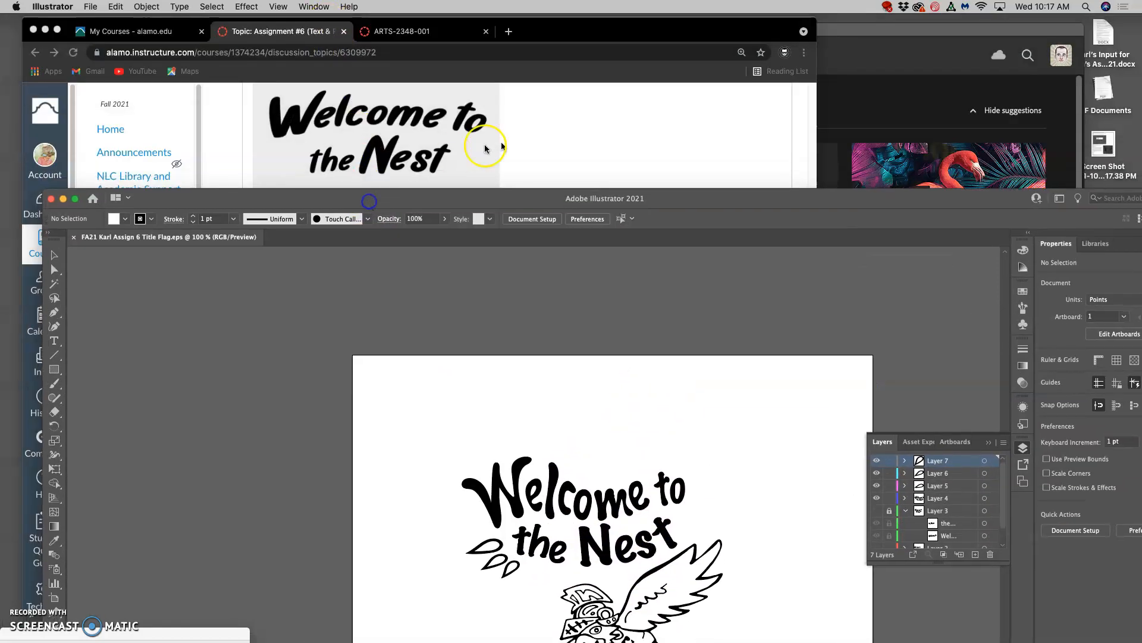
{"action": "left_click", "coordinate": [527, 142]}
{"action": "scroll", "coordinate": [448, 169], "scroll_direction": "up", "scroll_amount": 6}
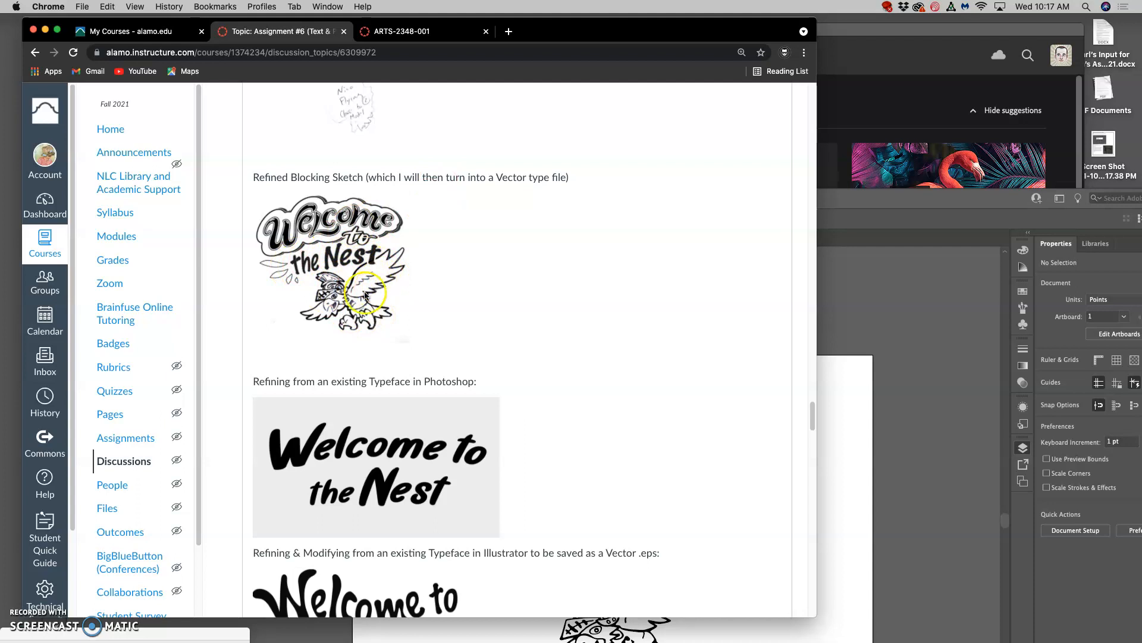
{"action": "scroll", "coordinate": [375, 262], "scroll_direction": "down", "scroll_amount": 4}
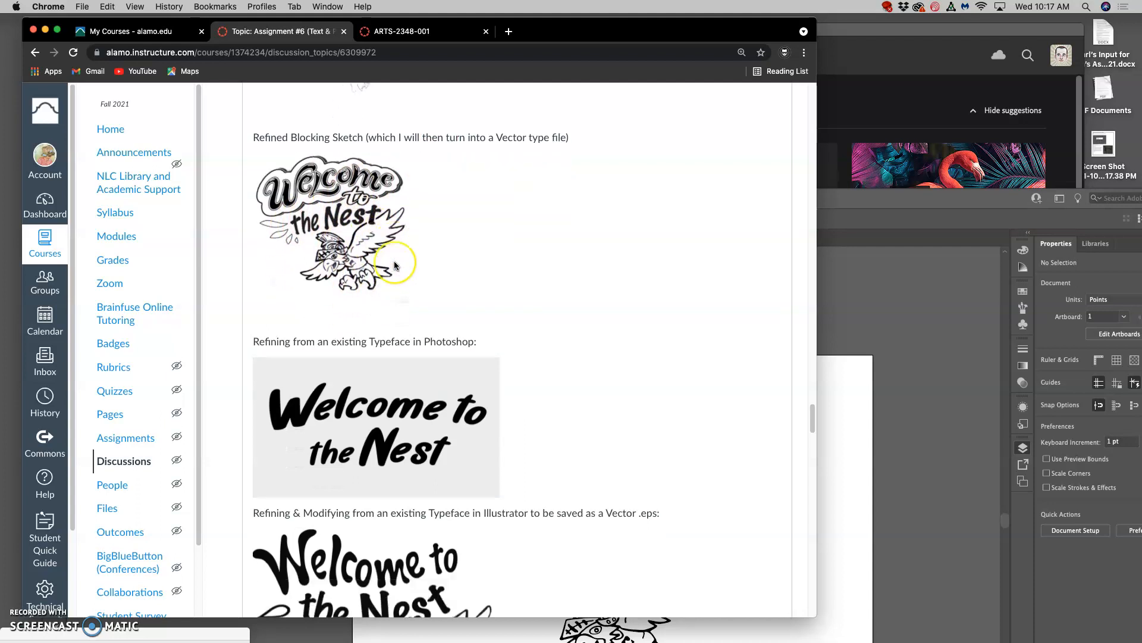
{"action": "scroll", "coordinate": [394, 265], "scroll_direction": "up", "scroll_amount": 5}
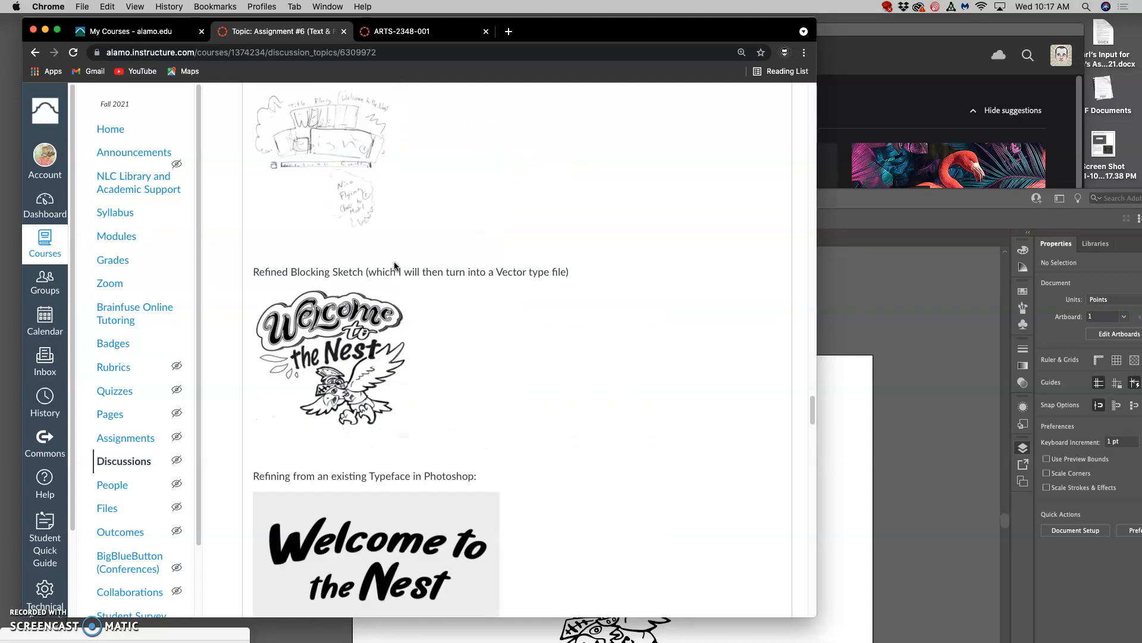
{"action": "scroll", "coordinate": [395, 264], "scroll_direction": "down", "scroll_amount": 5}
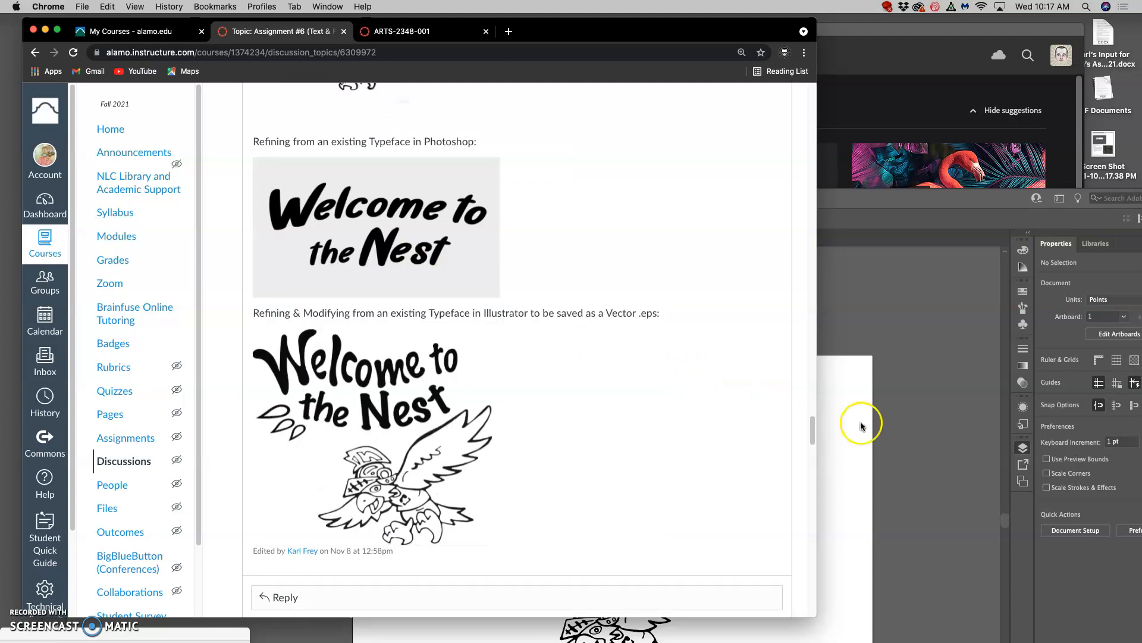
Arrange the Illustrator artwork and the browser side by side, narrowing the browser window so the title lettering stays uncovered.
{"action": "left_click", "coordinate": [861, 425]}
{"action": "left_click_drag", "start_coordinate": [707, 197], "coordinate": [867, 69]}
{"action": "left_click_drag", "start_coordinate": [521, 46], "coordinate": [304, 43]}
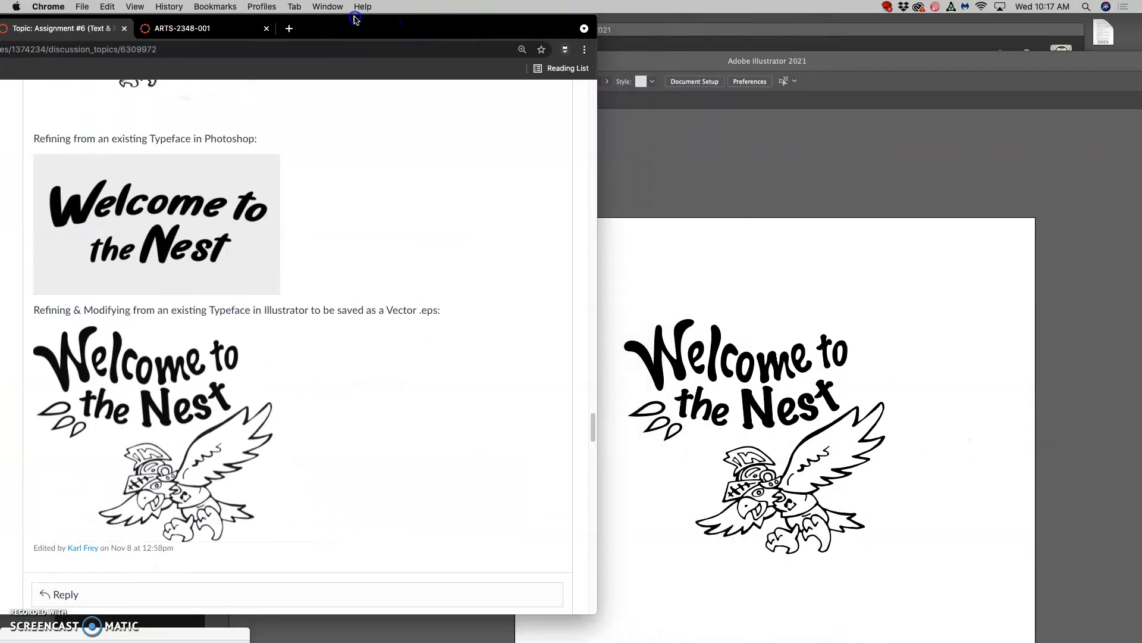
{"action": "scroll", "coordinate": [291, 240], "scroll_direction": "up", "scroll_amount": 8}
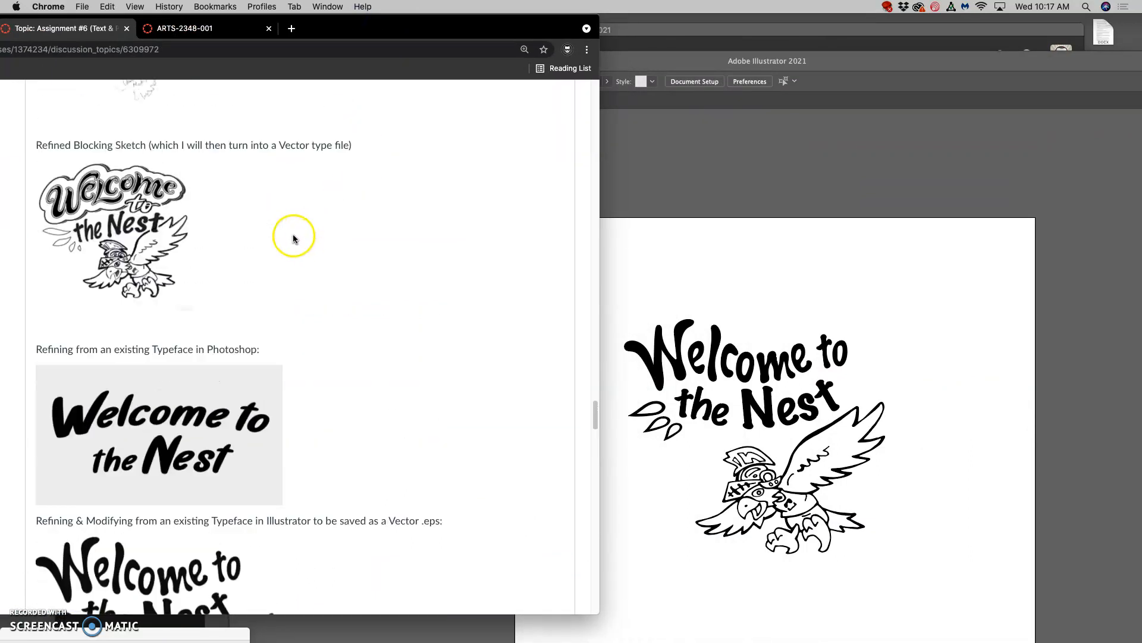
{"action": "left_click_drag", "start_coordinate": [599, 604], "coordinate": [397, 575]}
{"action": "scroll", "coordinate": [296, 462], "scroll_direction": "down", "scroll_amount": 10}
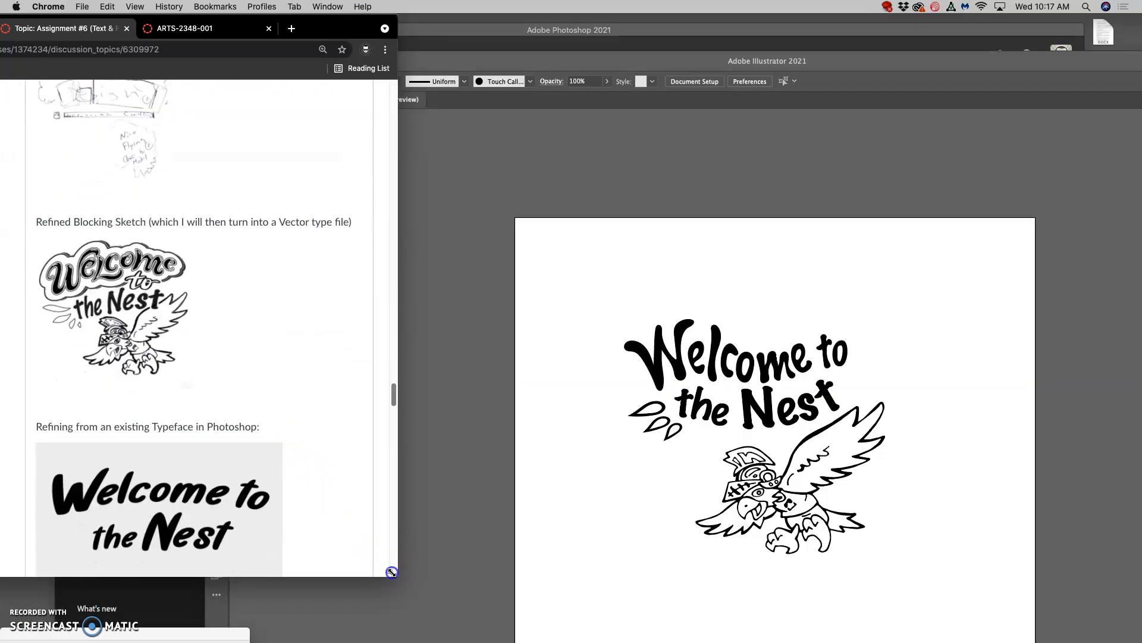
{"action": "left_click_drag", "start_coordinate": [390, 570], "coordinate": [377, 568]}
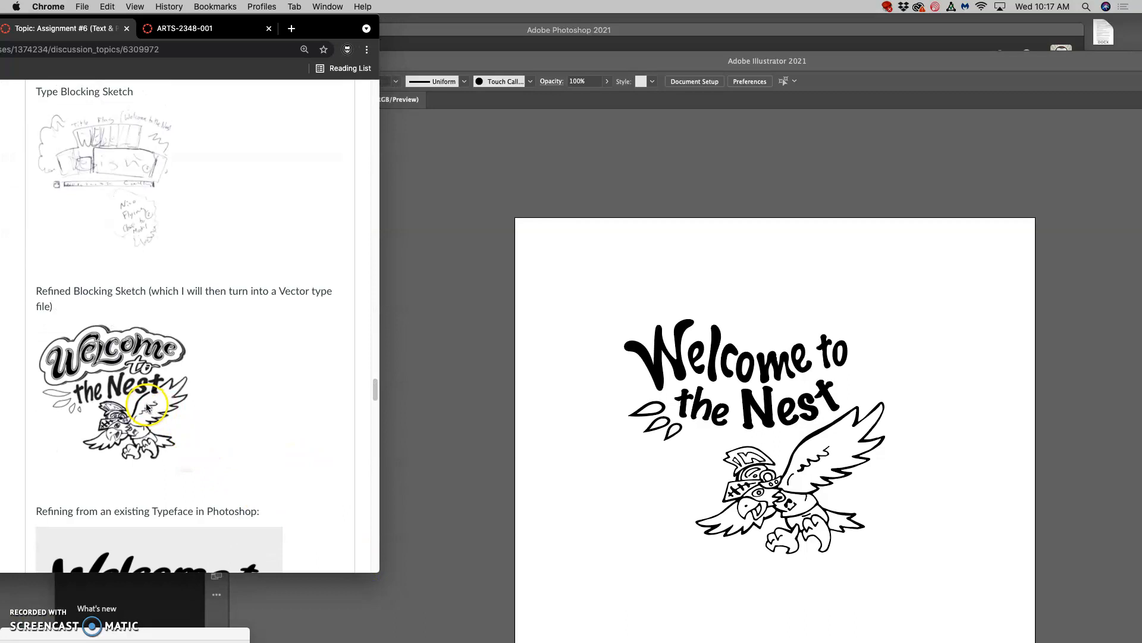
Enlarge the discussion page to 150% and refit the browser window beside the artwork, with the refined blocking sketch in view.
{"action": "key", "text": "super+equal"}
{"action": "scroll", "coordinate": [149, 401], "scroll_direction": "down", "scroll_amount": 8}
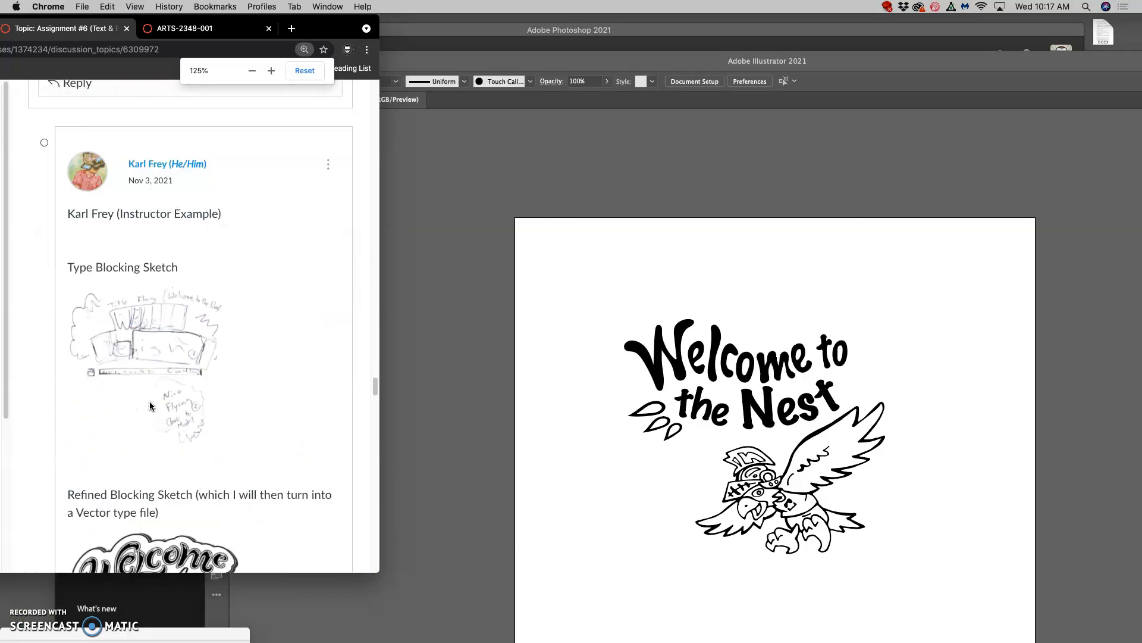
{"action": "scroll", "coordinate": [150, 403], "scroll_direction": "down", "scroll_amount": 4}
{"action": "key", "text": "super+equal"}
{"action": "scroll", "coordinate": [177, 403], "scroll_direction": "up", "scroll_amount": 12}
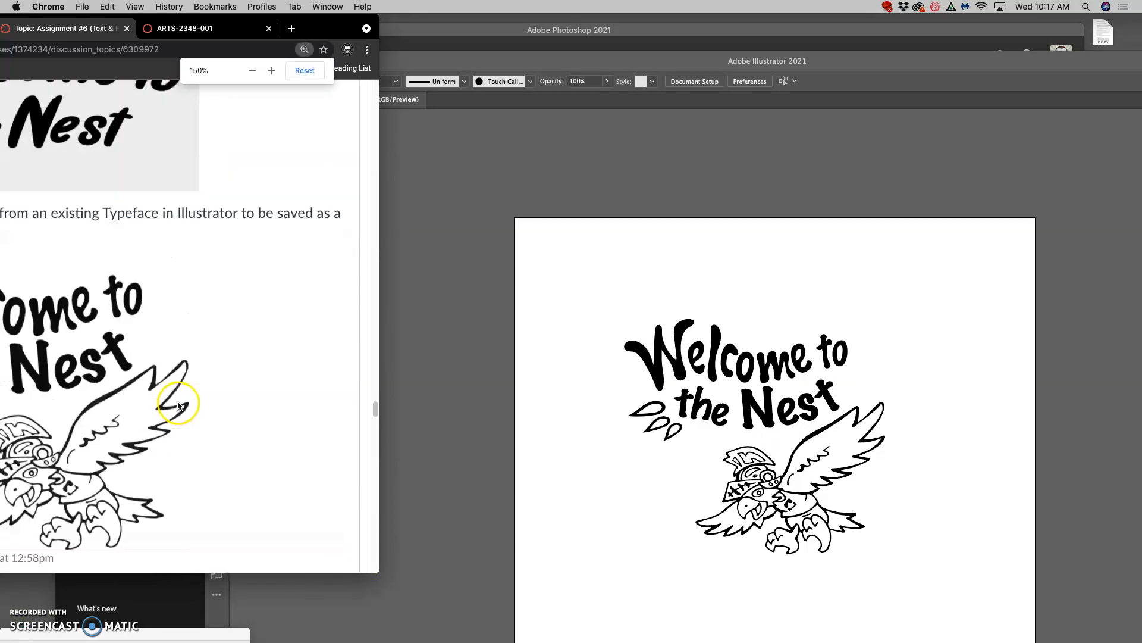
{"action": "left_click_drag", "start_coordinate": [322, 32], "coordinate": [496, 41]}
{"action": "left_click_drag", "start_coordinate": [552, 122], "coordinate": [443, 125]}
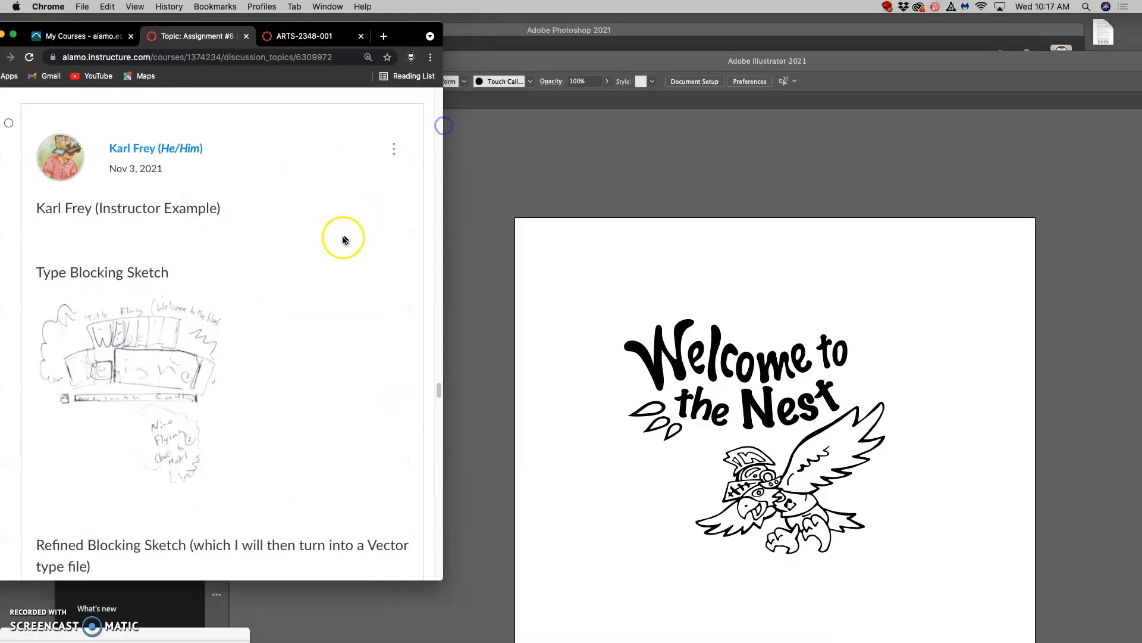
{"action": "scroll", "coordinate": [342, 239], "scroll_direction": "down", "scroll_amount": 10}
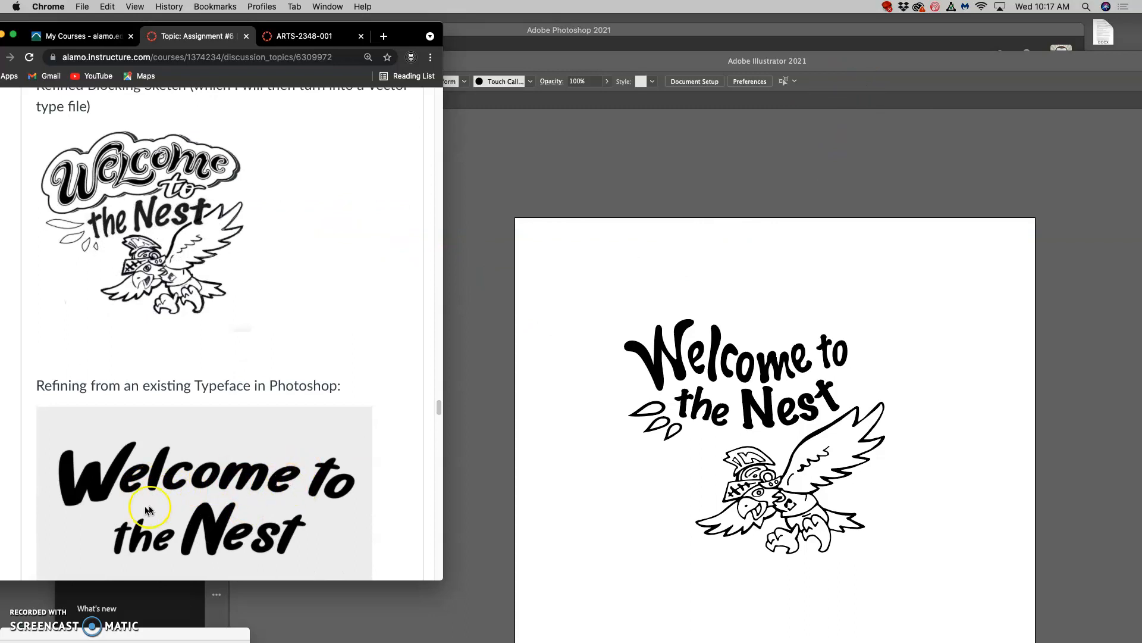
Bring the Illustrator window forward and up, select "the Nest" lettering group, and magnify the artwork to 150%.
{"action": "left_click", "coordinate": [844, 61]}
{"action": "left_click_drag", "start_coordinate": [841, 61], "coordinate": [820, 24]}
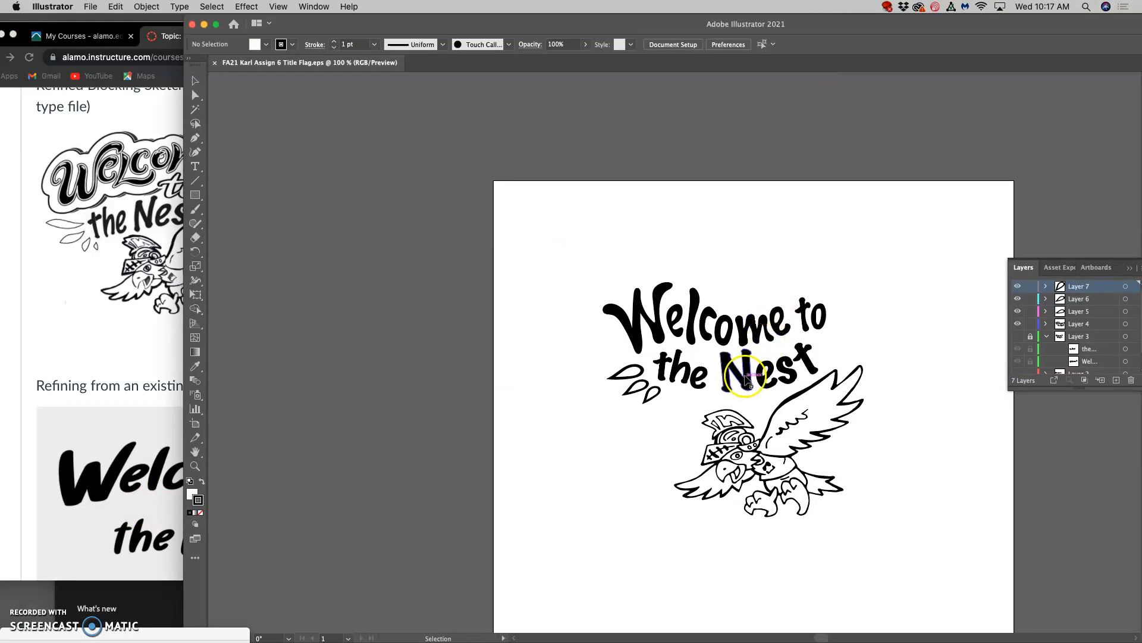
{"action": "left_click", "coordinate": [747, 384]}
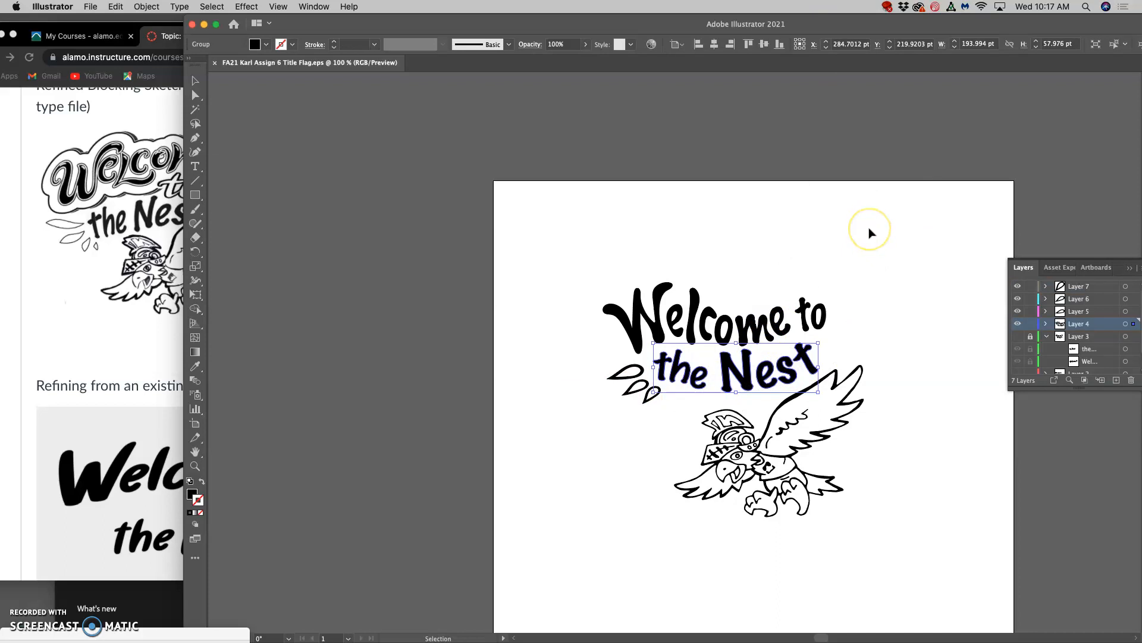
{"action": "key", "text": "super+equal"}
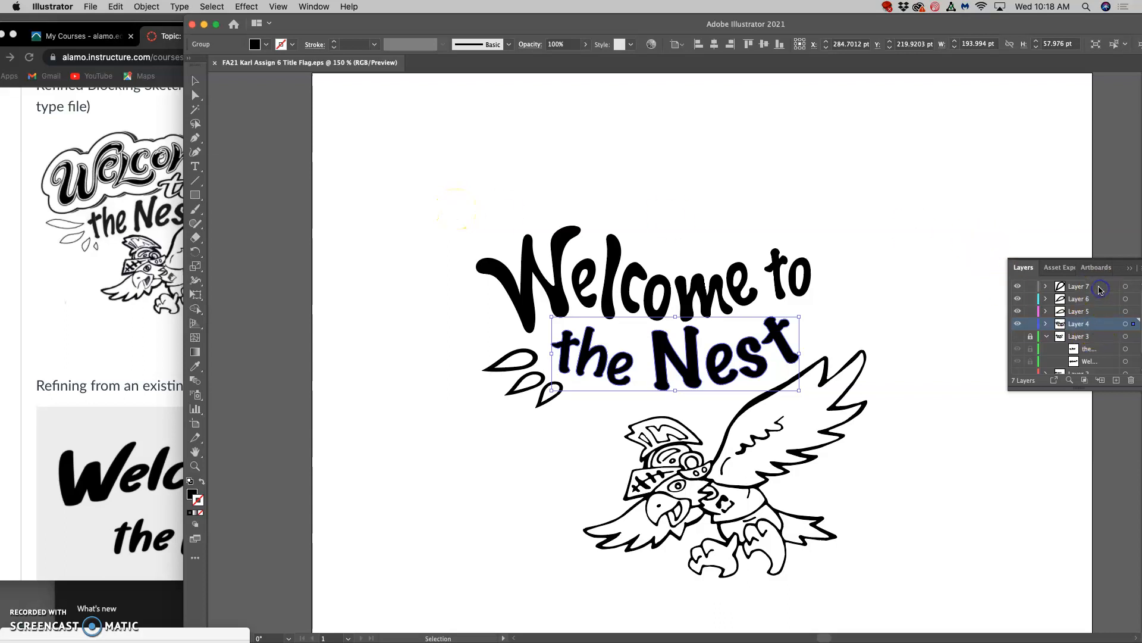
Add a new layer above the artwork and lock Layers 7, 6, 5, 4 and 1.
{"action": "left_click", "coordinate": [1116, 379]}
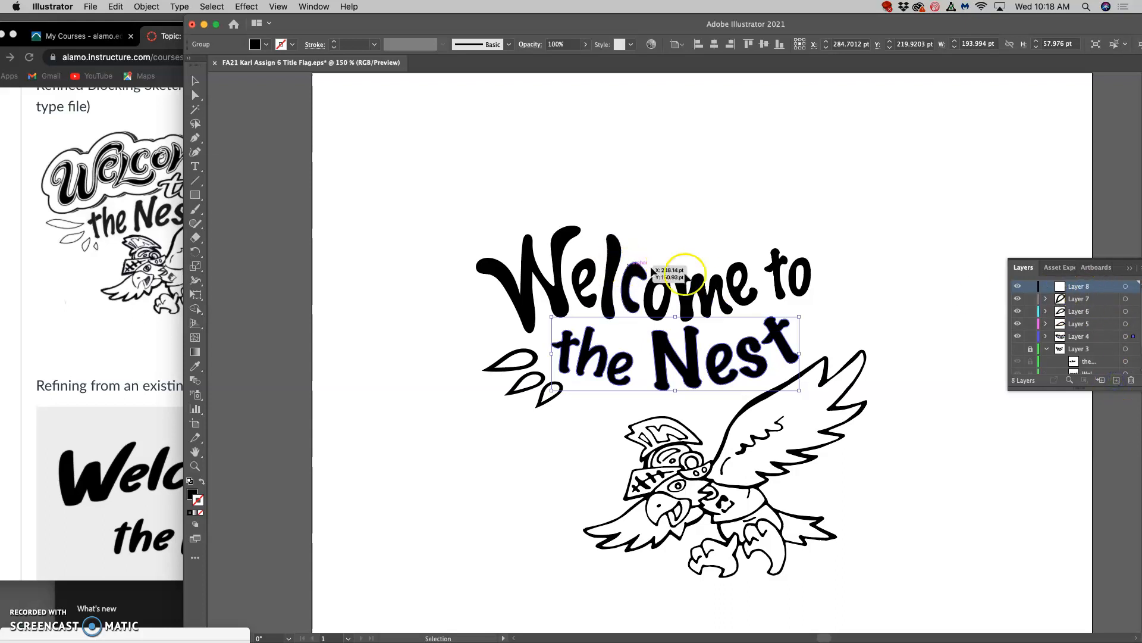
{"action": "left_click", "coordinate": [1030, 298]}
{"action": "left_click", "coordinate": [1031, 324]}
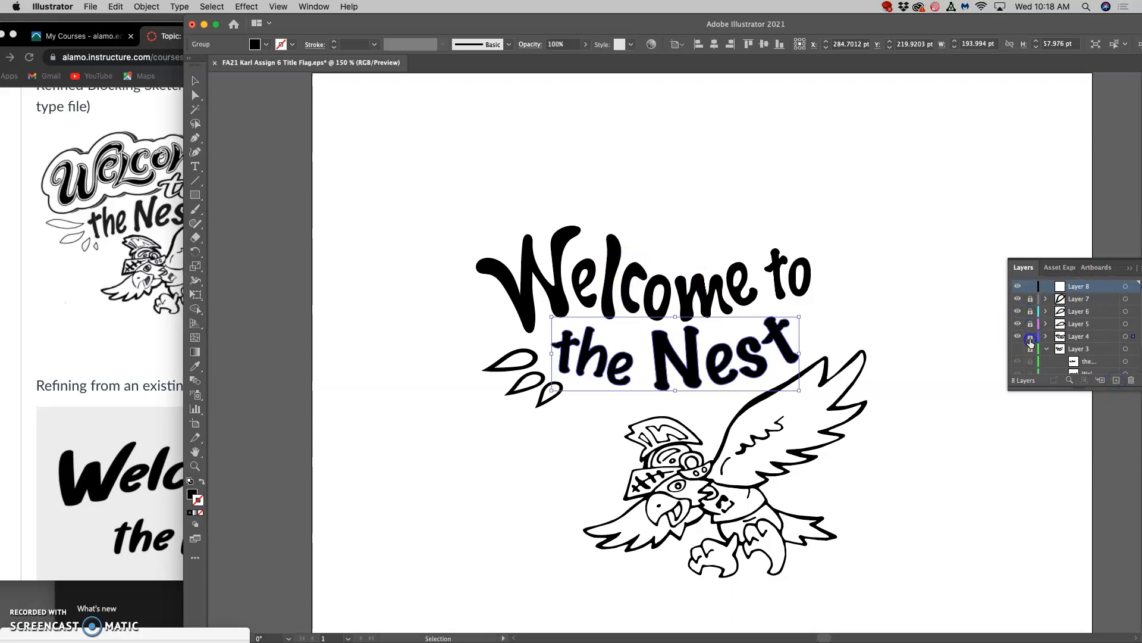
{"action": "left_click", "coordinate": [1031, 336]}
{"action": "scroll", "coordinate": [1031, 352], "scroll_direction": "down", "scroll_amount": 3}
{"action": "scroll", "coordinate": [1032, 352], "scroll_direction": "up", "scroll_amount": 4}
{"action": "scroll", "coordinate": [1071, 355], "scroll_direction": "down", "scroll_amount": 3}
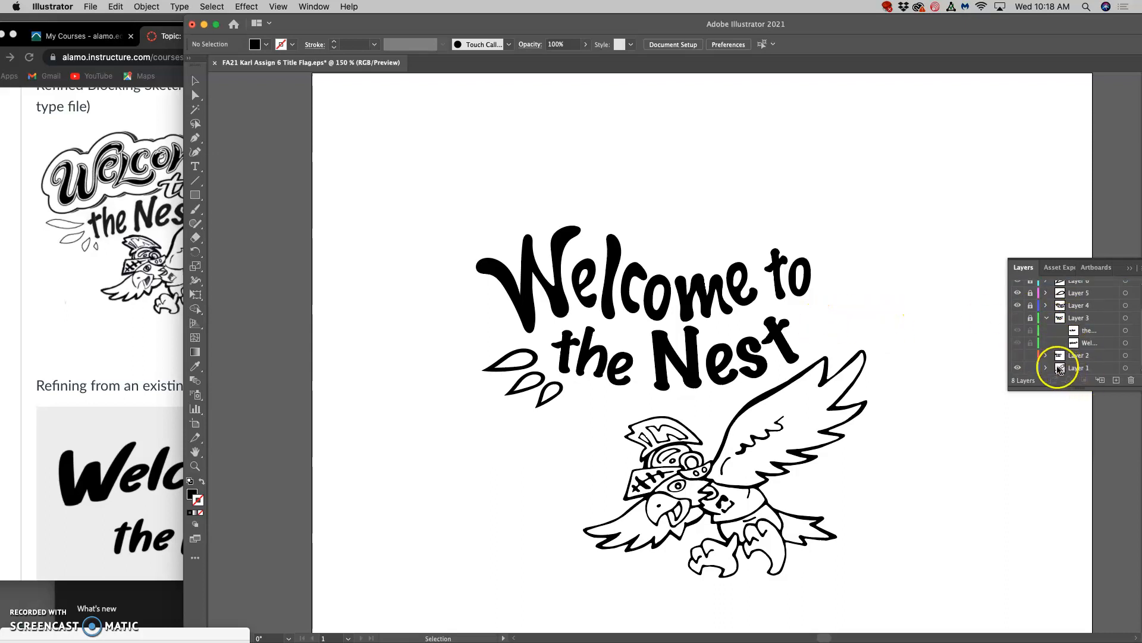
{"action": "left_click", "coordinate": [1031, 369]}
Activate the Pencil tool for drawing around the "Welcome to the Nest" lettering.
{"action": "scroll", "coordinate": [821, 339], "scroll_direction": "up", "scroll_amount": 4}
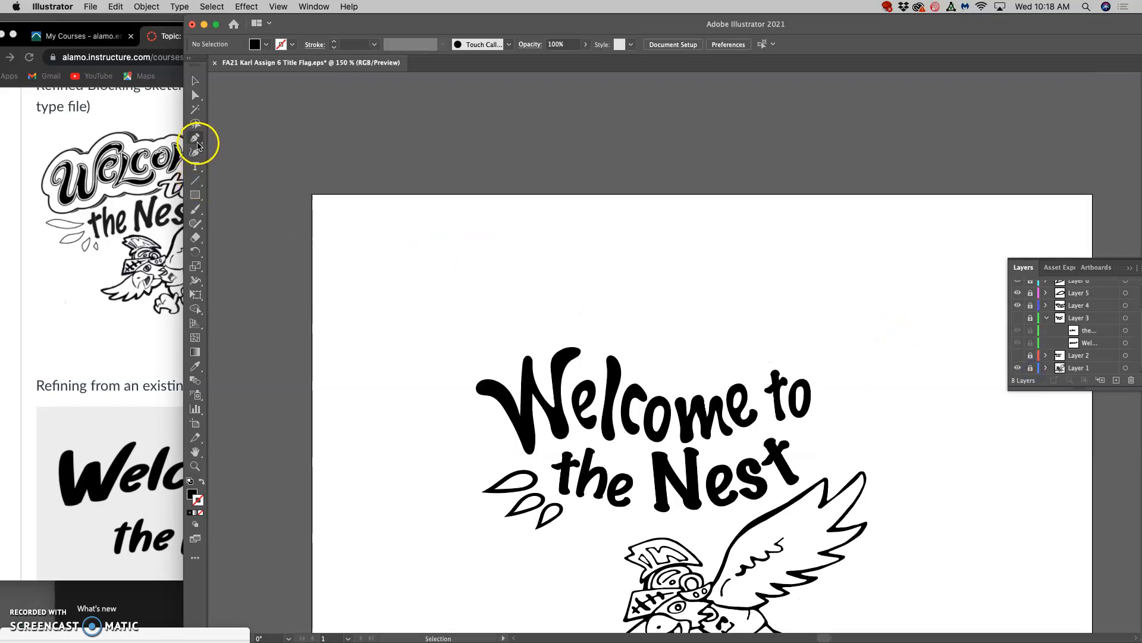
{"action": "left_click", "coordinate": [198, 225]}
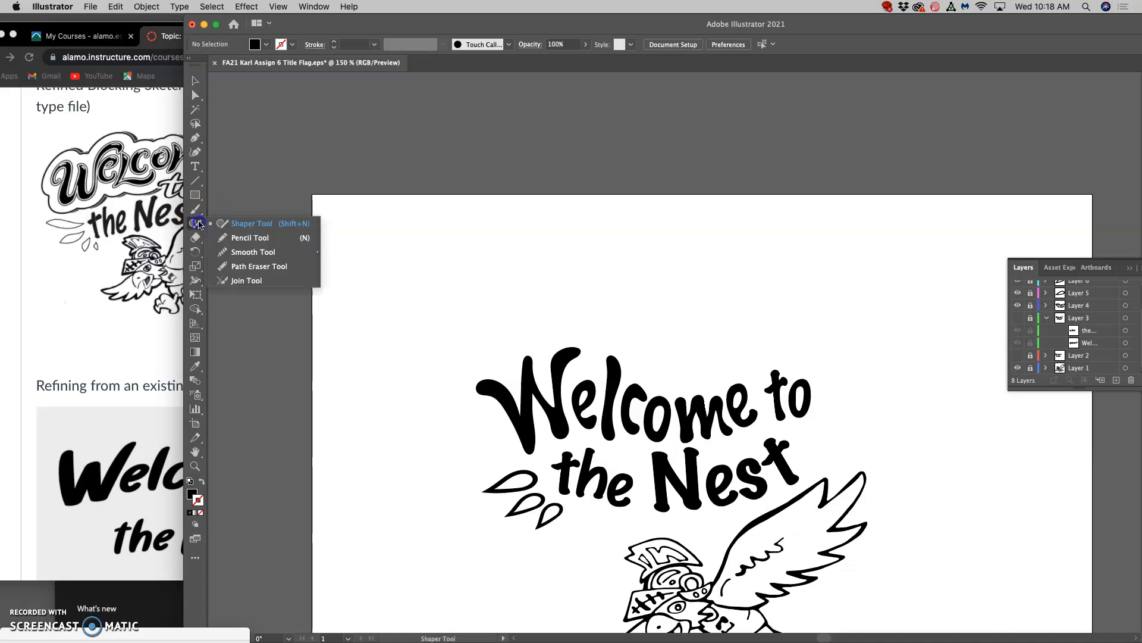
{"action": "left_click", "coordinate": [244, 239]}
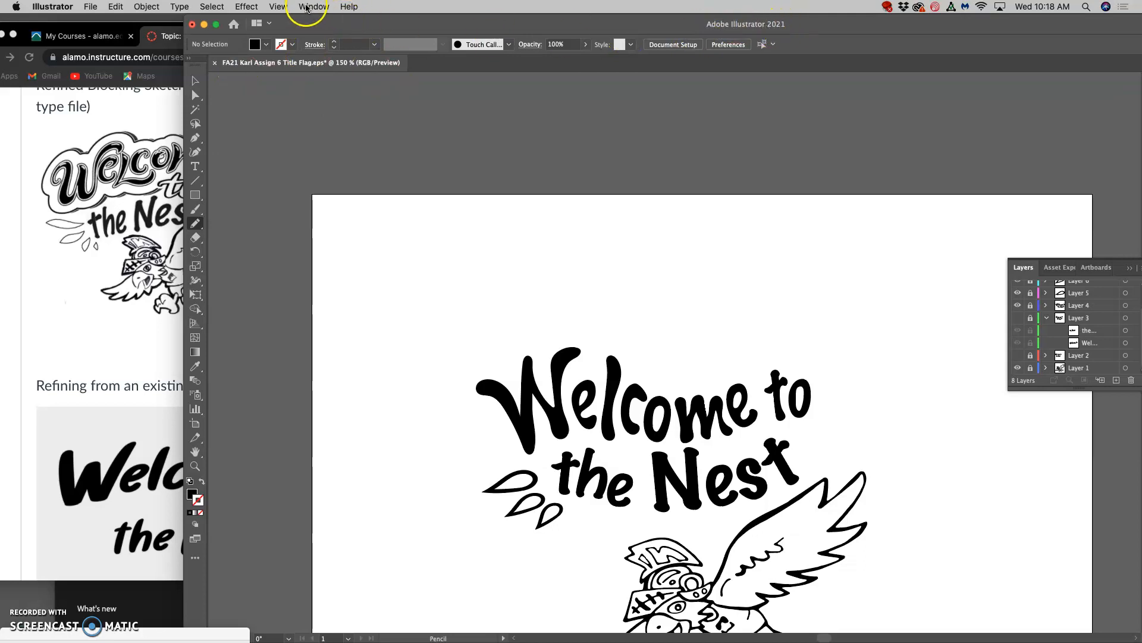
{"action": "left_click", "coordinate": [309, 7]}
{"action": "left_click", "coordinate": [321, 53]}
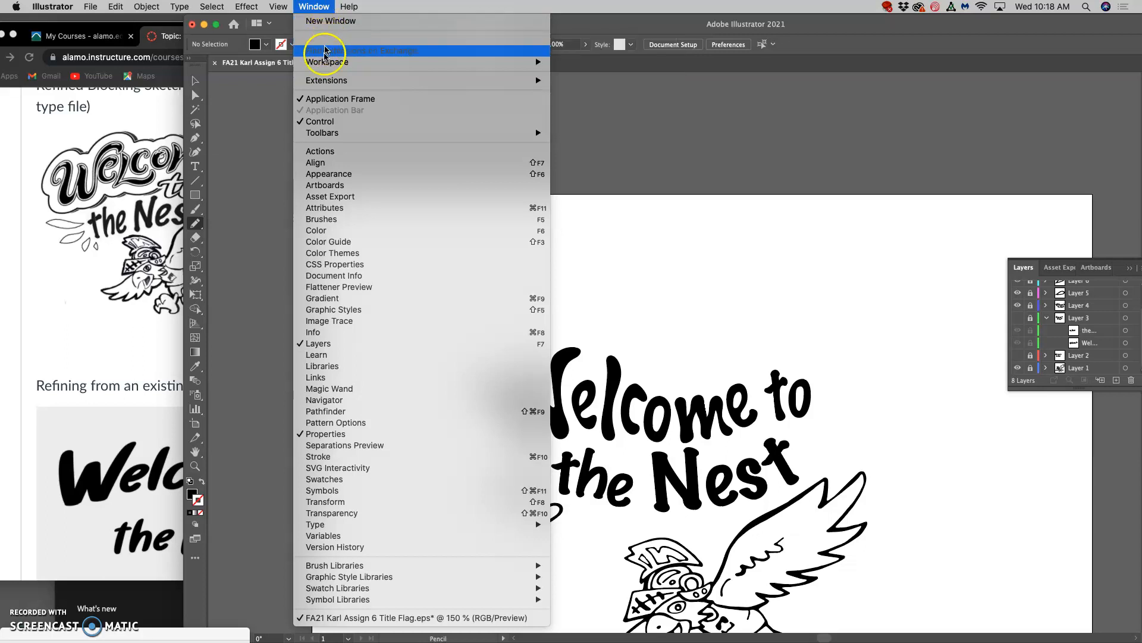
{"action": "mouse_move", "coordinate": [327, 63]}
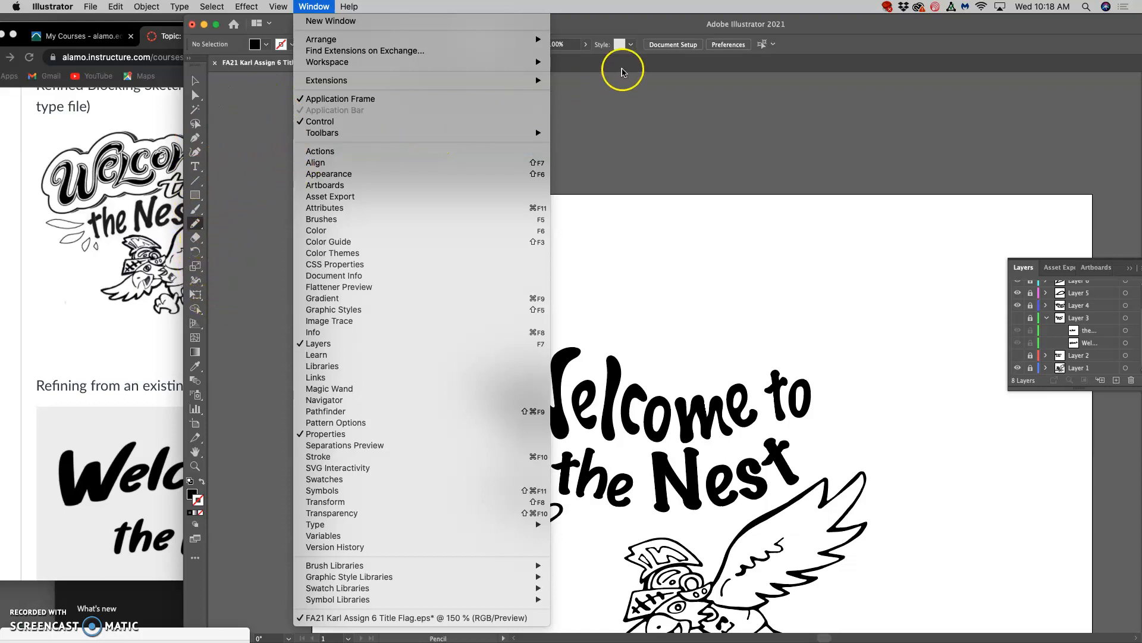
{"action": "left_click", "coordinate": [617, 32]}
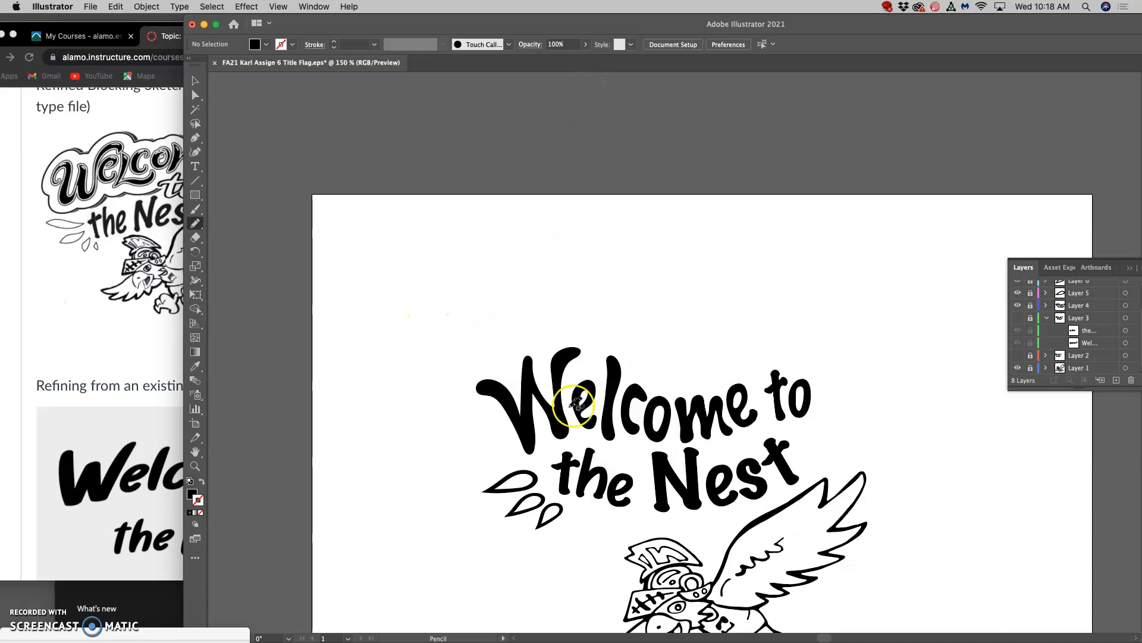
Switch to Chrome to view the lettering refined from an existing typeface in Photoshop.
{"action": "scroll", "coordinate": [170, 393], "scroll_direction": "down", "scroll_amount": 3}
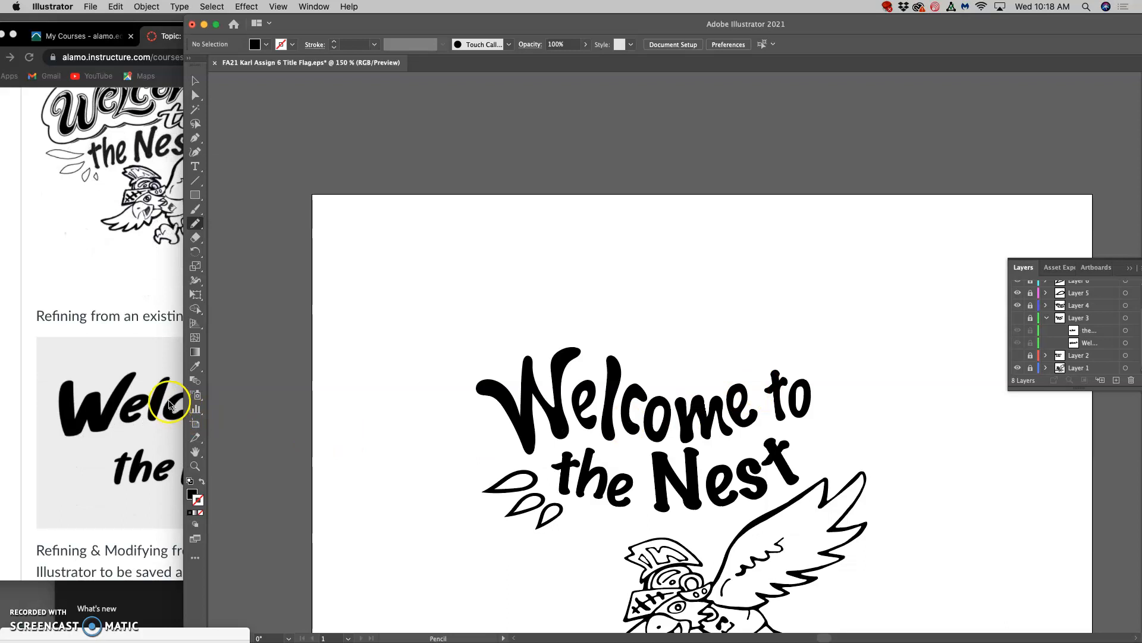
{"action": "left_click", "coordinate": [159, 388]}
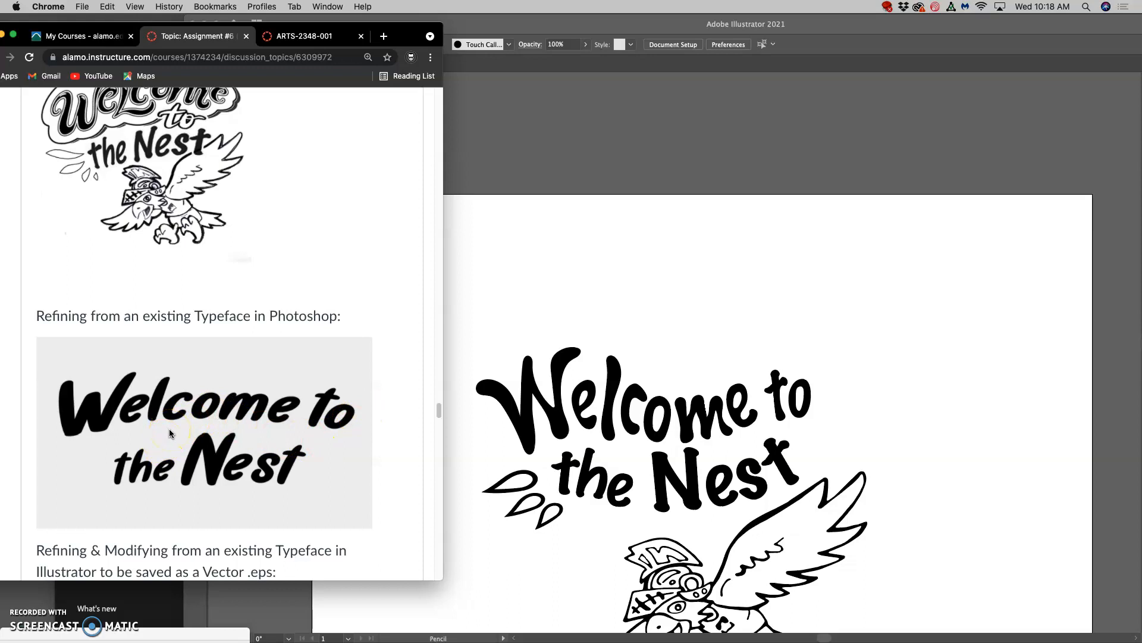
Return to Illustrator and draw a wavy freehand path about 263 pt wide and 25 pt high above the "Welcome to" lettering.
{"action": "left_click", "coordinate": [525, 290]}
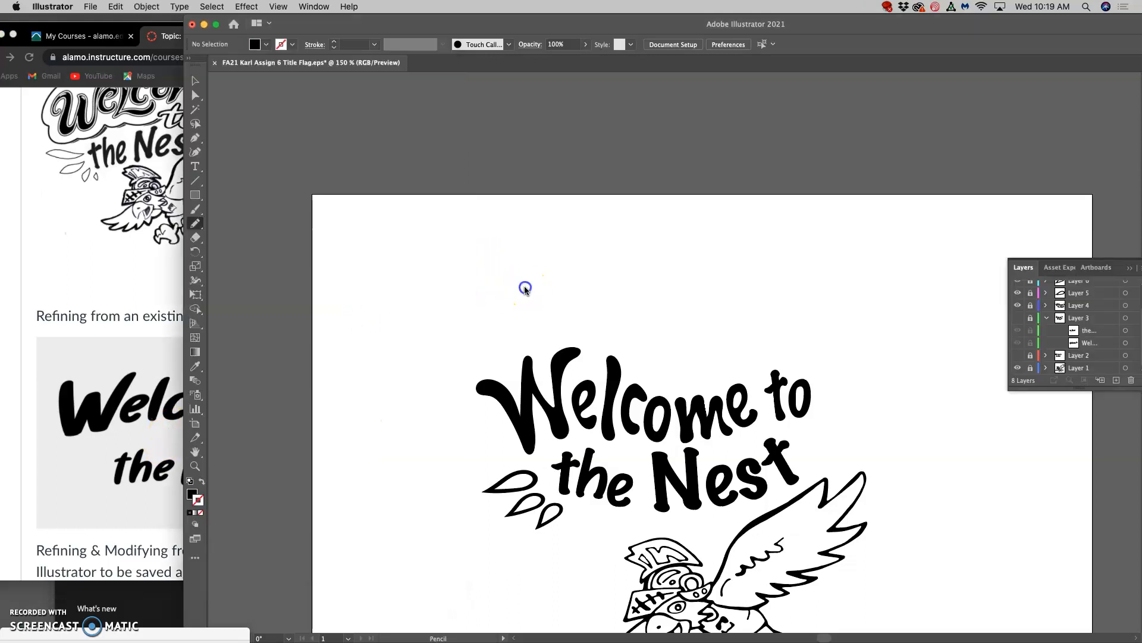
{"action": "left_click", "coordinate": [477, 287]}
{"action": "left_click_drag", "start_coordinate": [798, 291], "coordinate": [811, 289]}
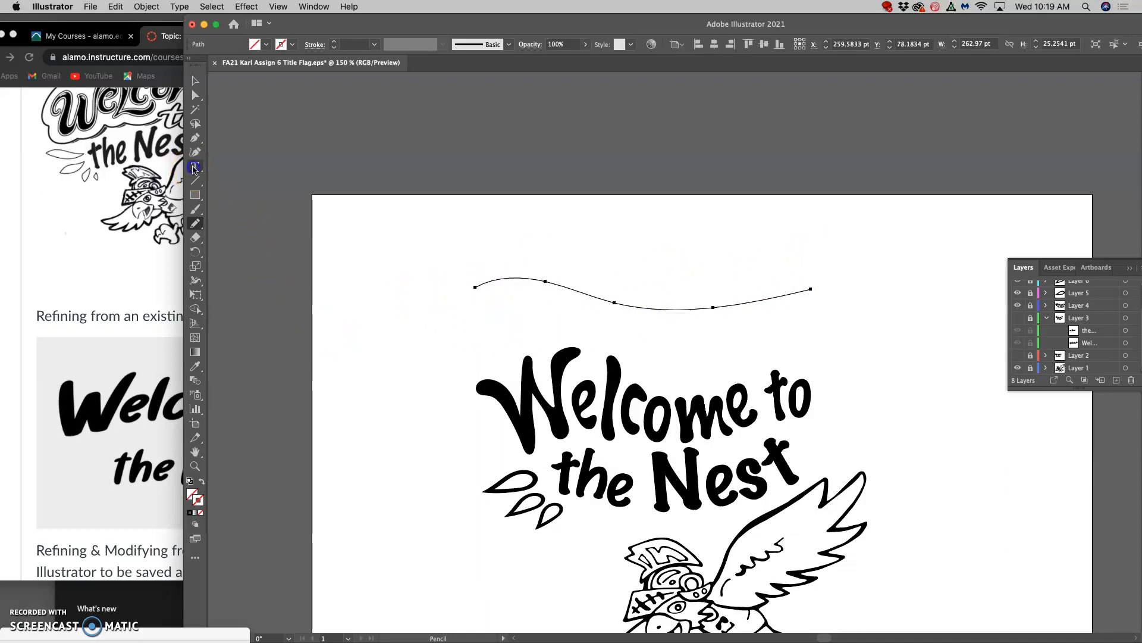
Add type along the wavy path reading "Welcome to the Nest".
{"action": "left_click", "coordinate": [195, 168]}
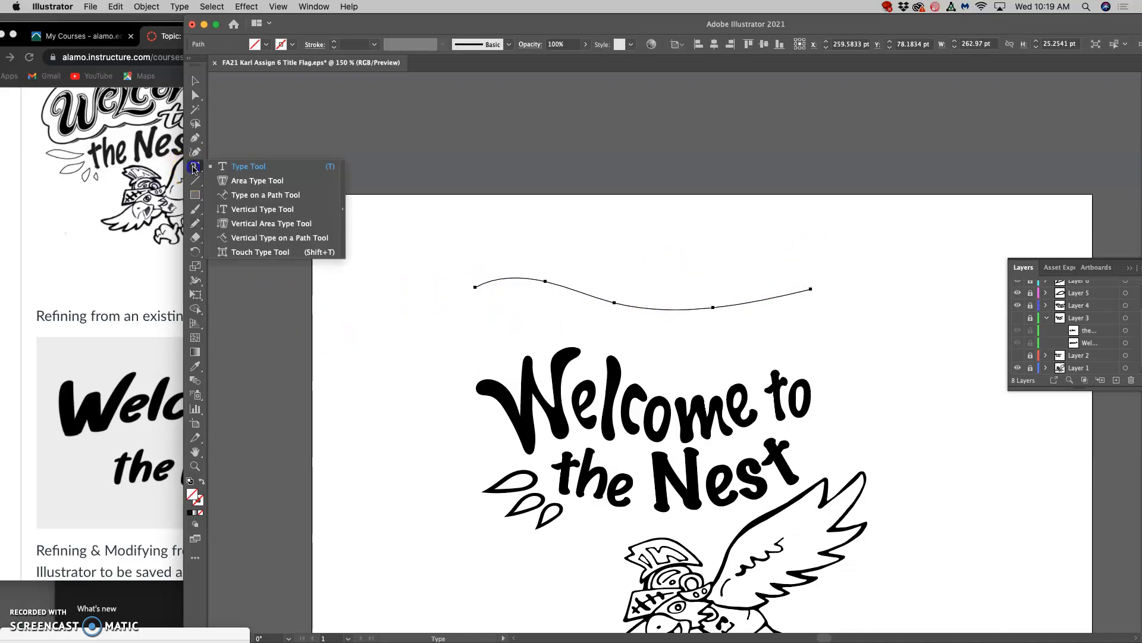
{"action": "left_click", "coordinate": [245, 195]}
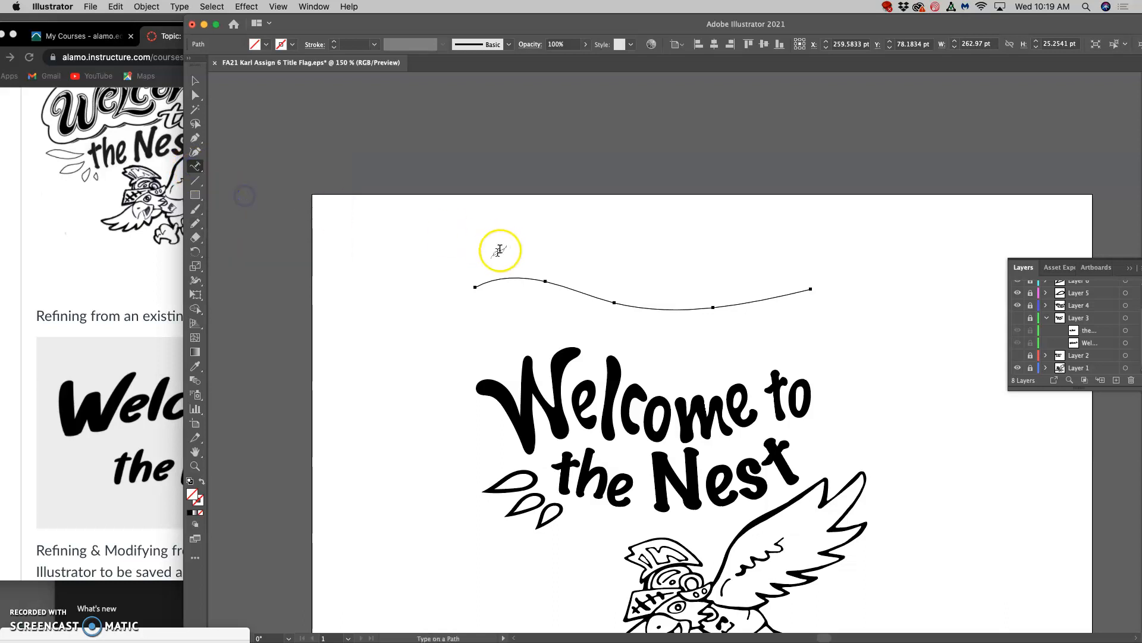
{"action": "left_click", "coordinate": [487, 281]}
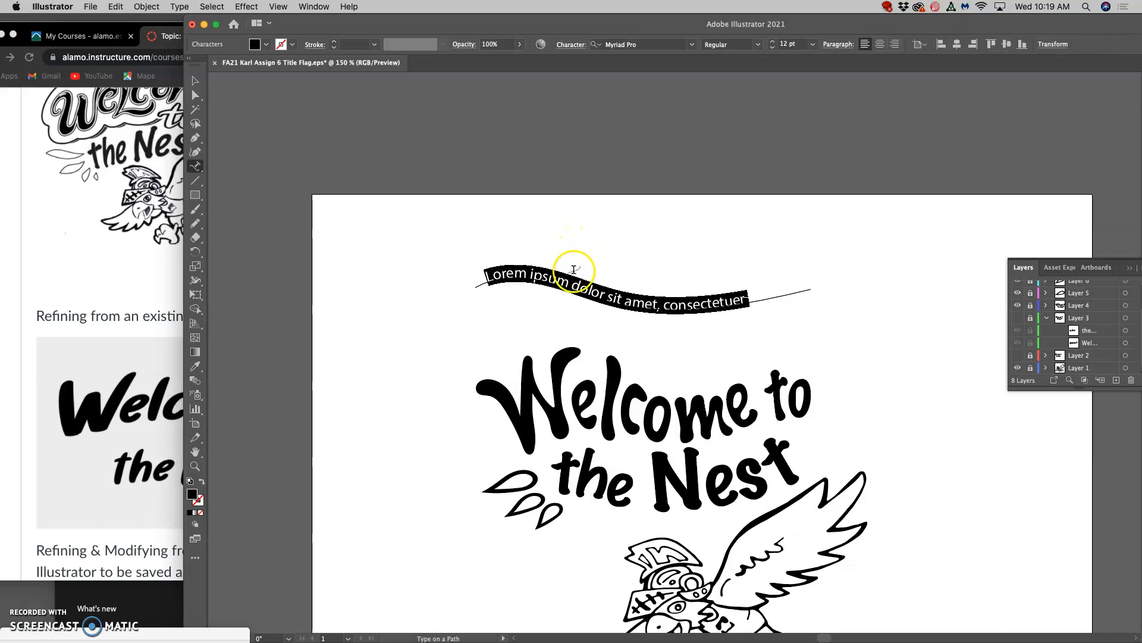
{"action": "type", "text": "Welcome to the Nest"}
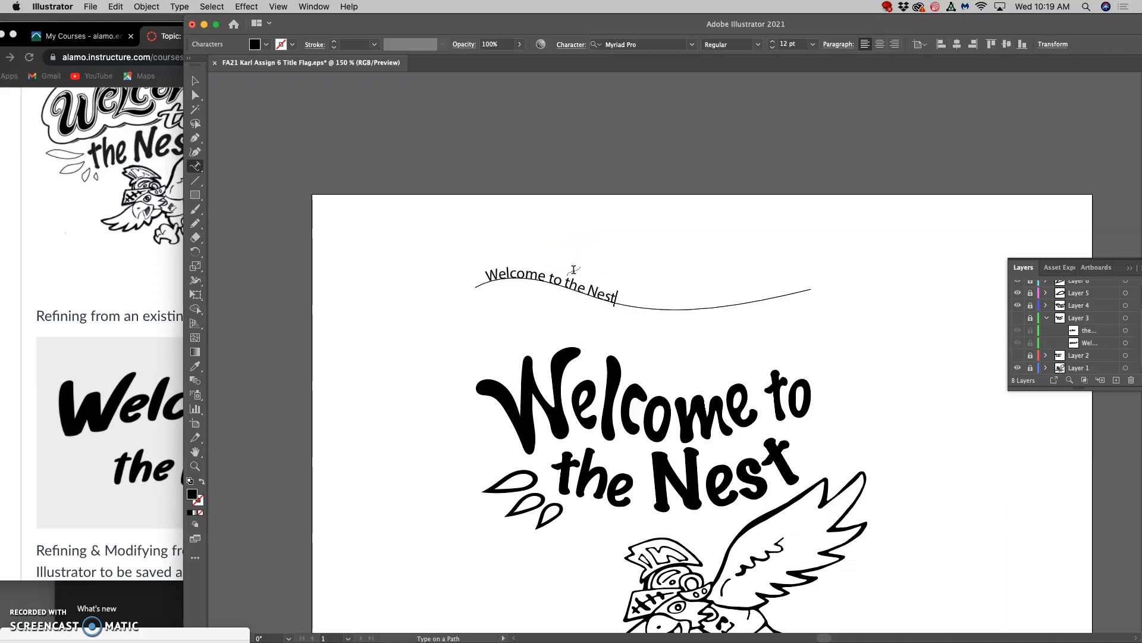
Set all of the path text to a font size of 28 pt.
{"action": "left_click", "coordinate": [616, 297]}
{"action": "left_click_drag", "start_coordinate": [615, 298], "coordinate": [481, 286]}
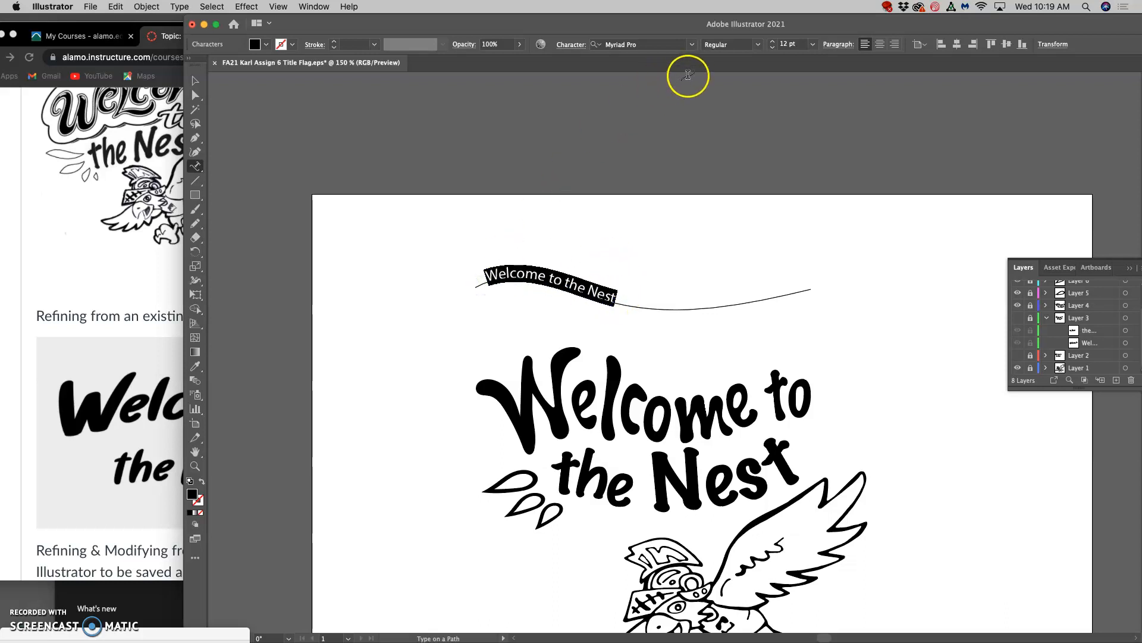
{"action": "left_click_drag", "start_coordinate": [773, 44], "coordinate": [773, 45]}
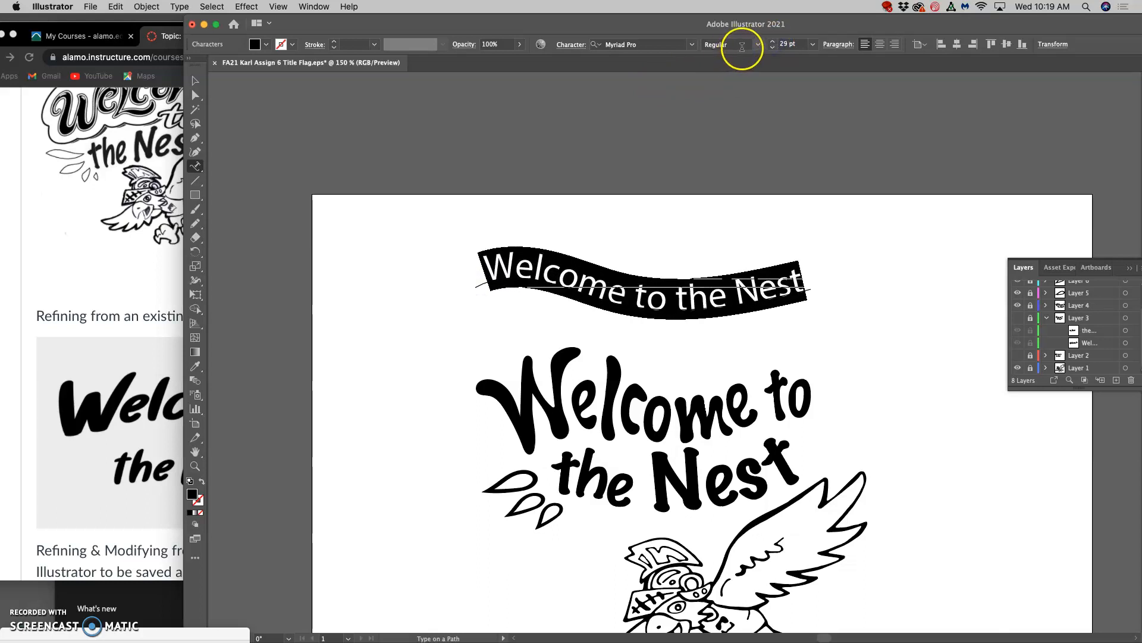
Browse the font previews for the path text and apply the Brighly Crush Shine typeface.
{"action": "left_click", "coordinate": [692, 45]}
{"action": "scroll", "coordinate": [683, 327], "scroll_direction": "down", "scroll_amount": 5}
{"action": "scroll", "coordinate": [683, 326], "scroll_direction": "down", "scroll_amount": 5}
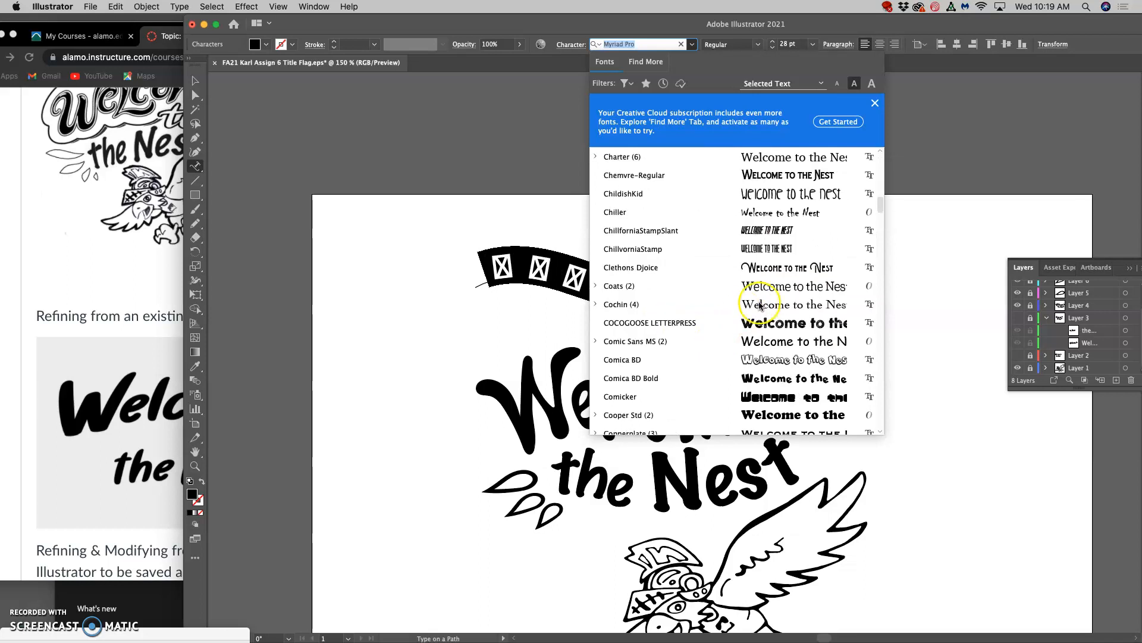
{"action": "scroll", "coordinate": [759, 327], "scroll_direction": "down", "scroll_amount": 1}
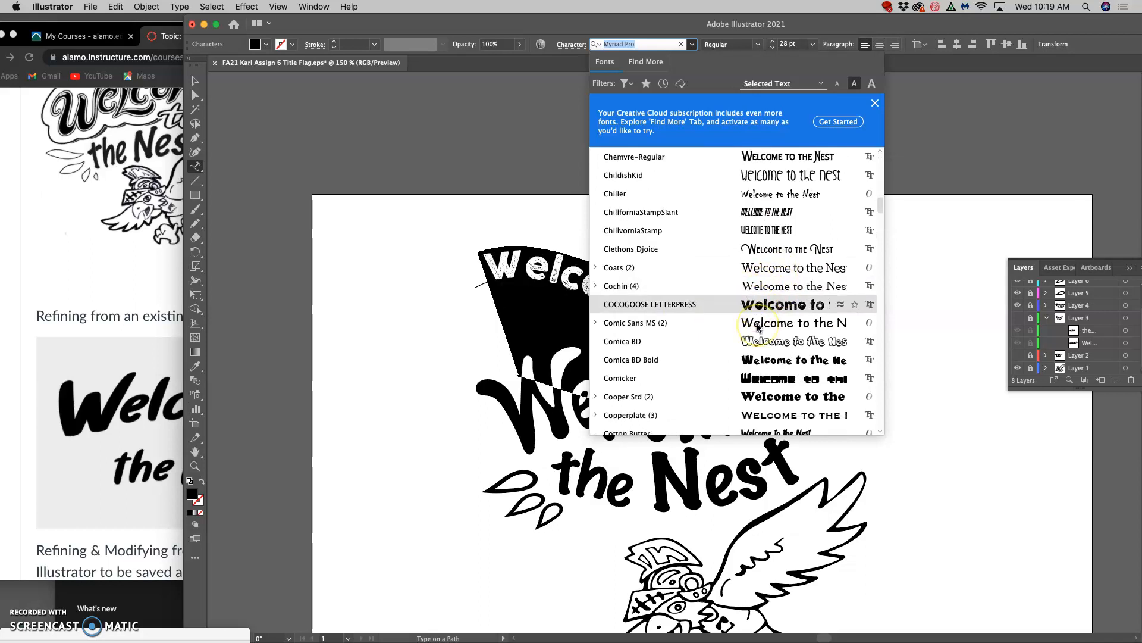
{"action": "scroll", "coordinate": [759, 327], "scroll_direction": "down", "scroll_amount": 6}
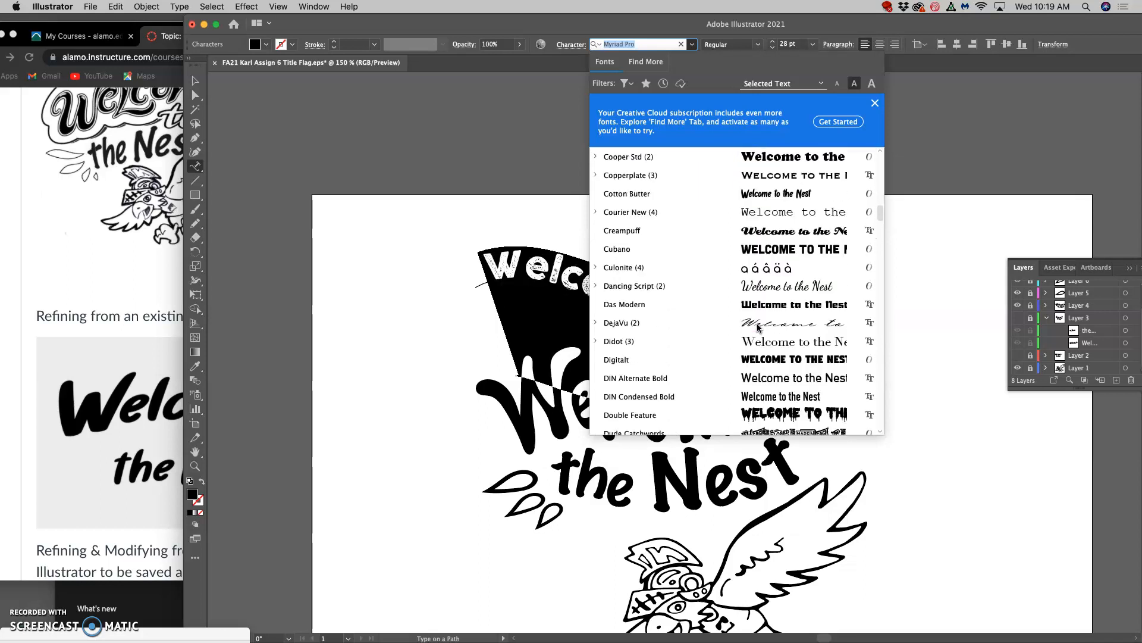
{"action": "scroll", "coordinate": [757, 326], "scroll_direction": "down", "scroll_amount": 8}
{"action": "scroll", "coordinate": [757, 326], "scroll_direction": "up", "scroll_amount": 12}
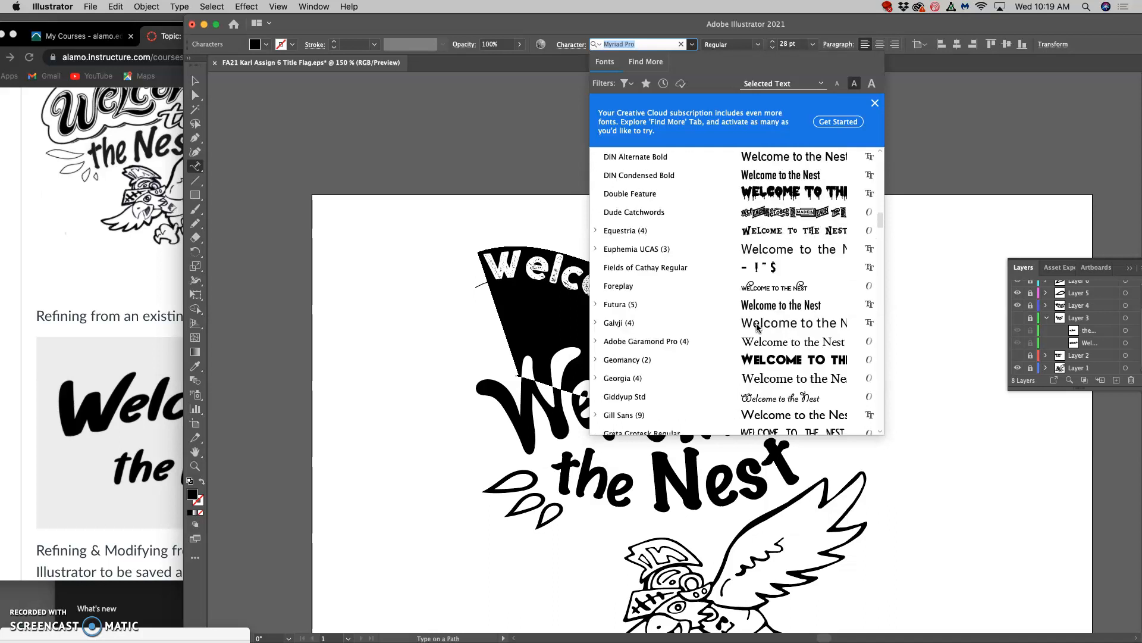
{"action": "scroll", "coordinate": [757, 326], "scroll_direction": "up", "scroll_amount": 10}
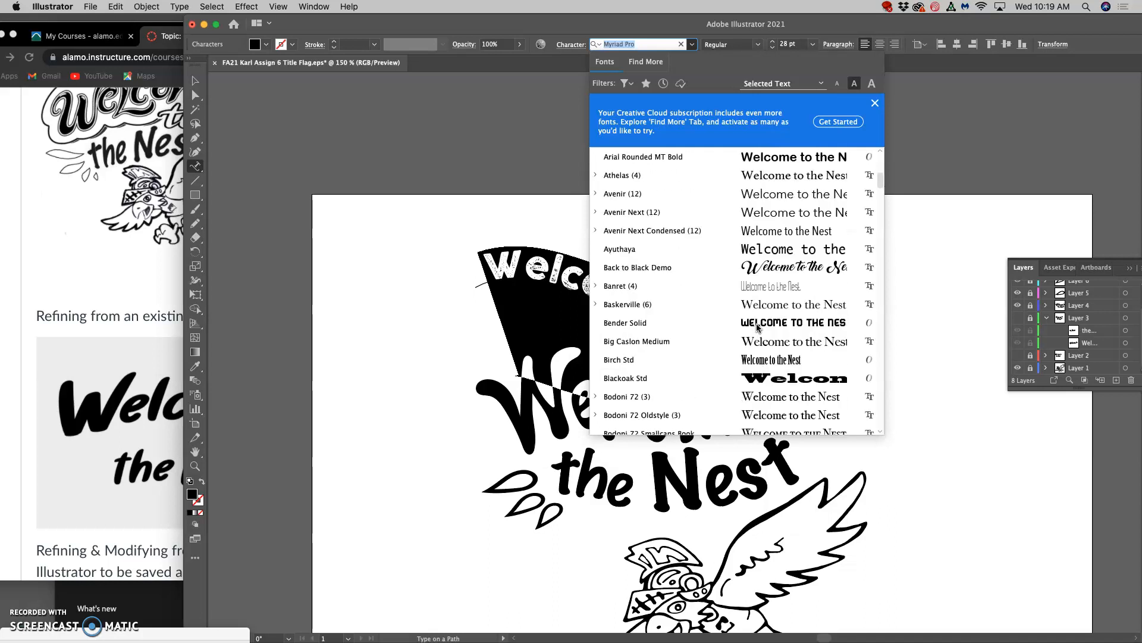
{"action": "scroll", "coordinate": [757, 326], "scroll_direction": "down", "scroll_amount": 4}
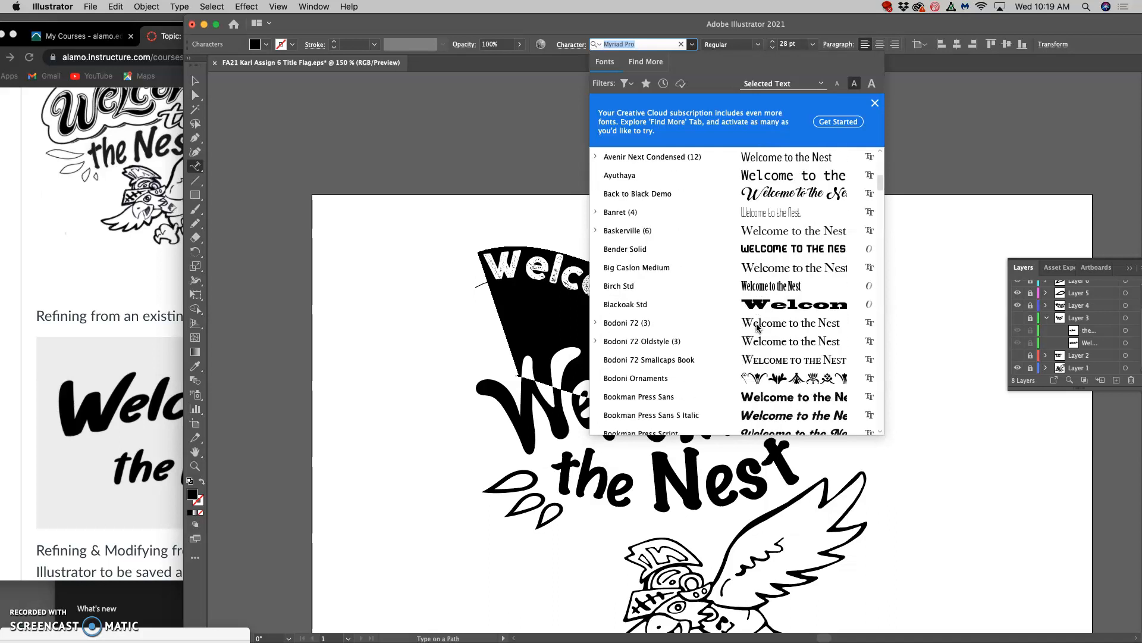
{"action": "scroll", "coordinate": [756, 326], "scroll_direction": "down", "scroll_amount": 3}
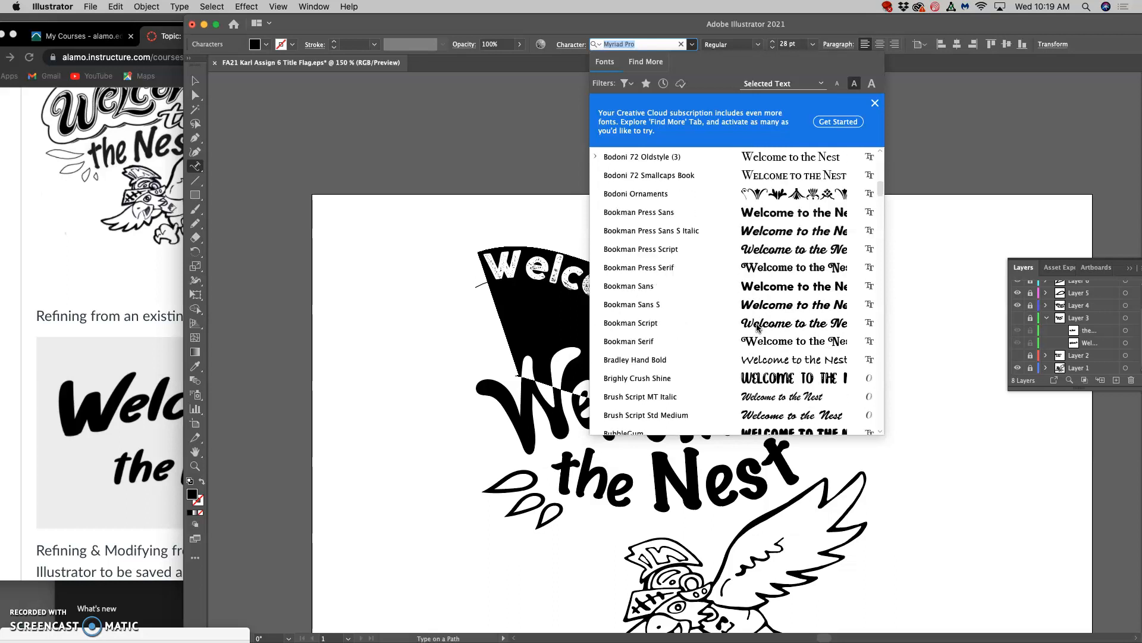
{"action": "left_click", "coordinate": [713, 339]}
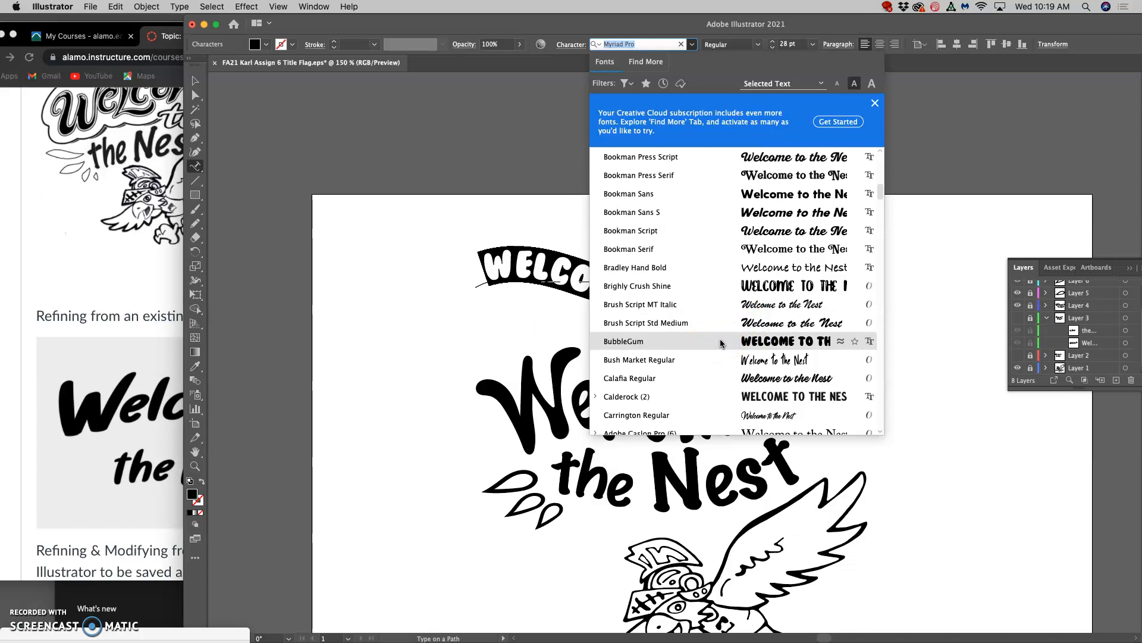
{"action": "left_click", "coordinate": [704, 291]}
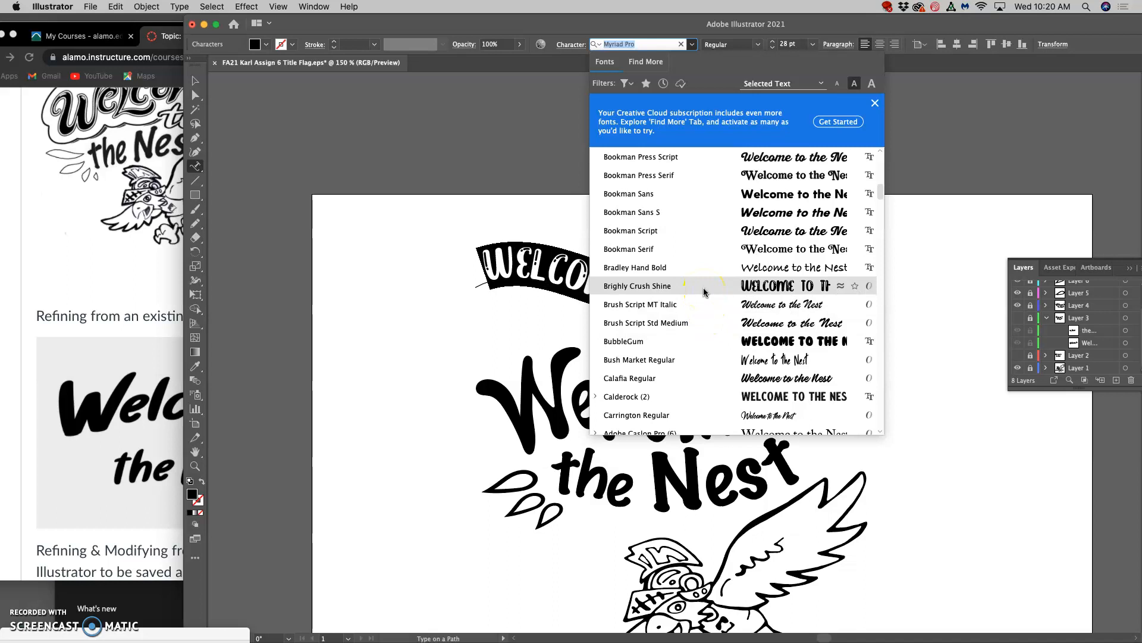
{"action": "left_click", "coordinate": [704, 291]}
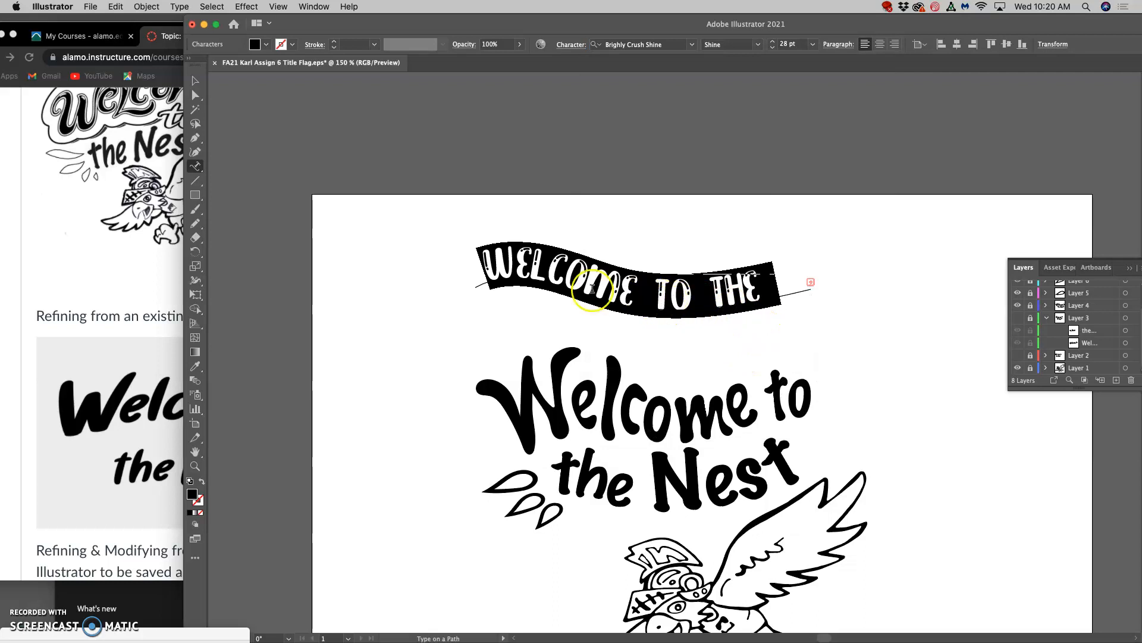
Tighten the word spaces before and after "TO" in the path text.
{"action": "left_click", "coordinate": [702, 296]}
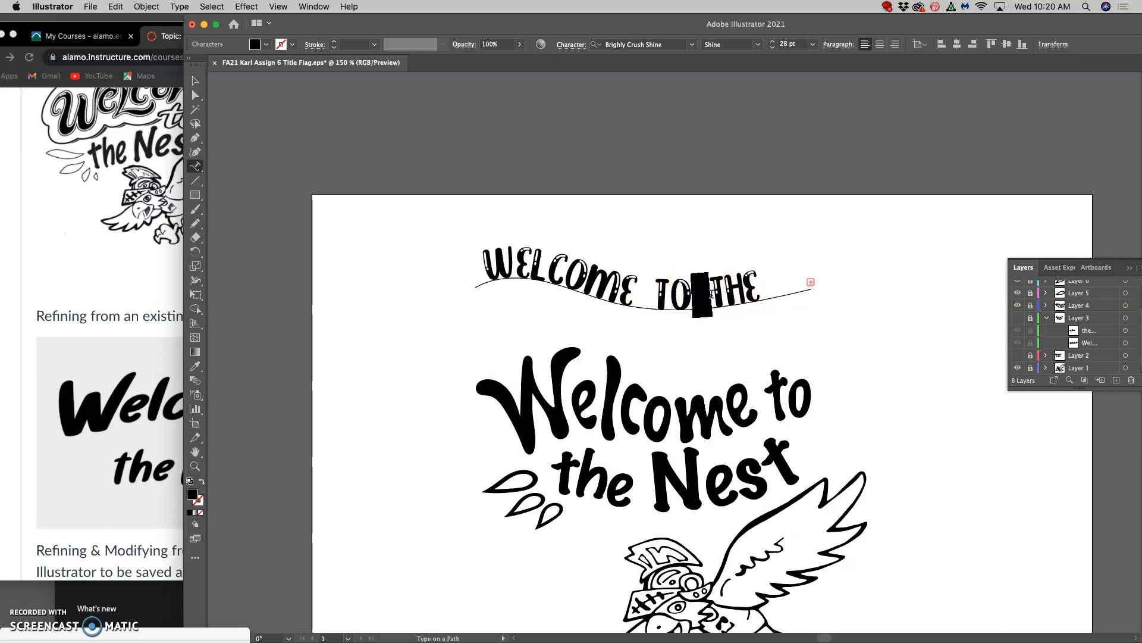
{"action": "key", "text": "alt+Left"}
{"action": "key", "text": "alt+Left"}
{"action": "key", "text": "alt+Left"}
{"action": "key", "text": "alt+Left"}
{"action": "key", "text": "alt+Left"}
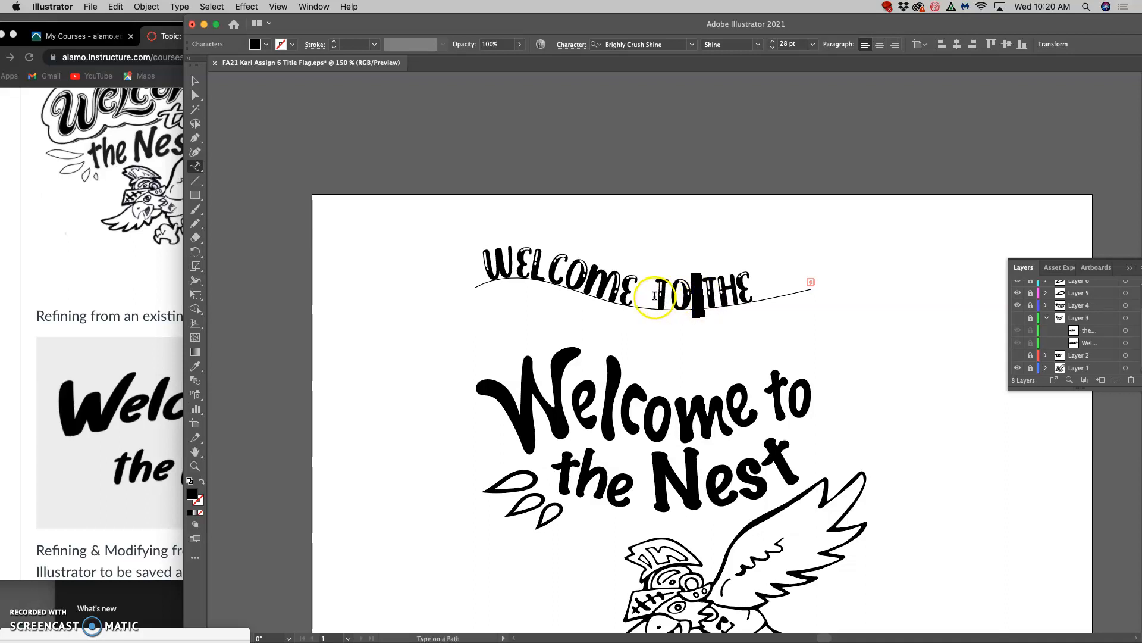
{"action": "left_click_drag", "start_coordinate": [655, 296], "coordinate": [634, 296]}
{"action": "key", "text": "alt+Left"}
{"action": "key", "text": "alt+Left"}
{"action": "key", "text": "alt+Left"}
{"action": "key", "text": "alt+Left"}
{"action": "key", "text": "alt+Left"}
{"action": "key", "text": "alt+Left"}
{"action": "key", "text": "alt+Left"}
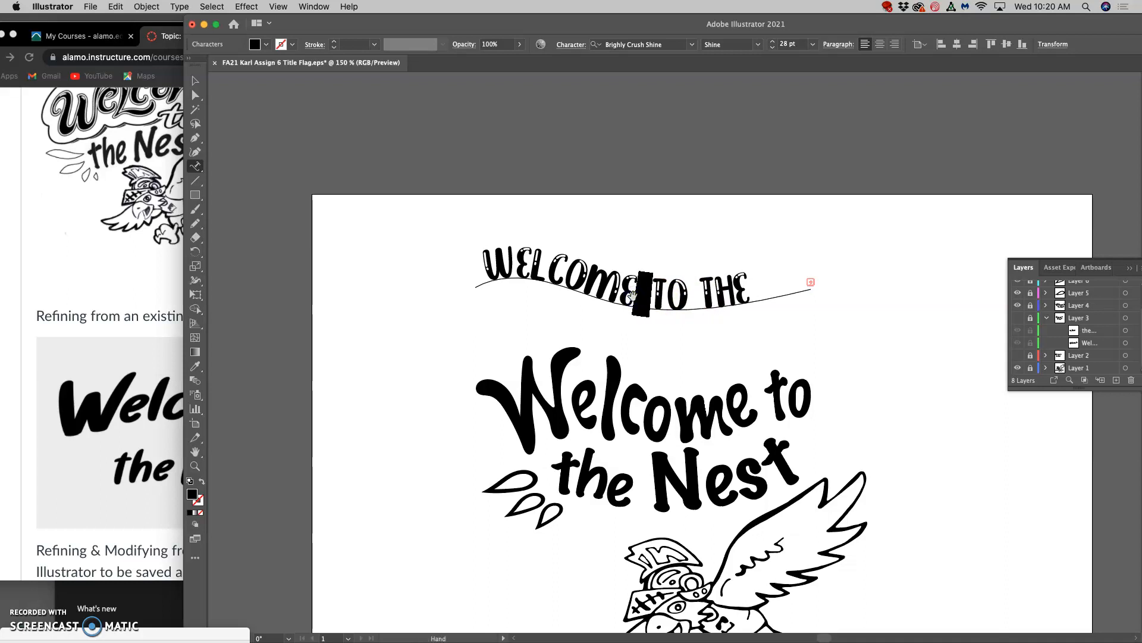
Enlarge the initial "W" of the path text to 35 pt, tighten the spacing after it, and deselect the text.
{"action": "left_click_drag", "start_coordinate": [513, 274], "coordinate": [493, 271]}
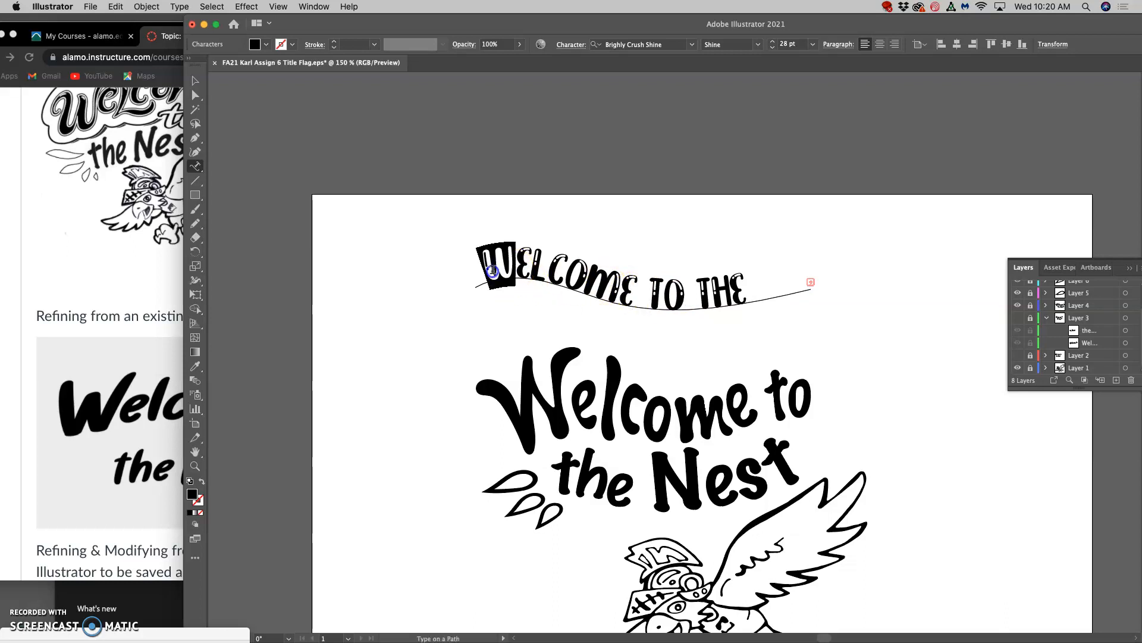
{"action": "left_click", "coordinate": [773, 41]}
{"action": "left_click", "coordinate": [773, 41]}
{"action": "left_click", "coordinate": [772, 41]}
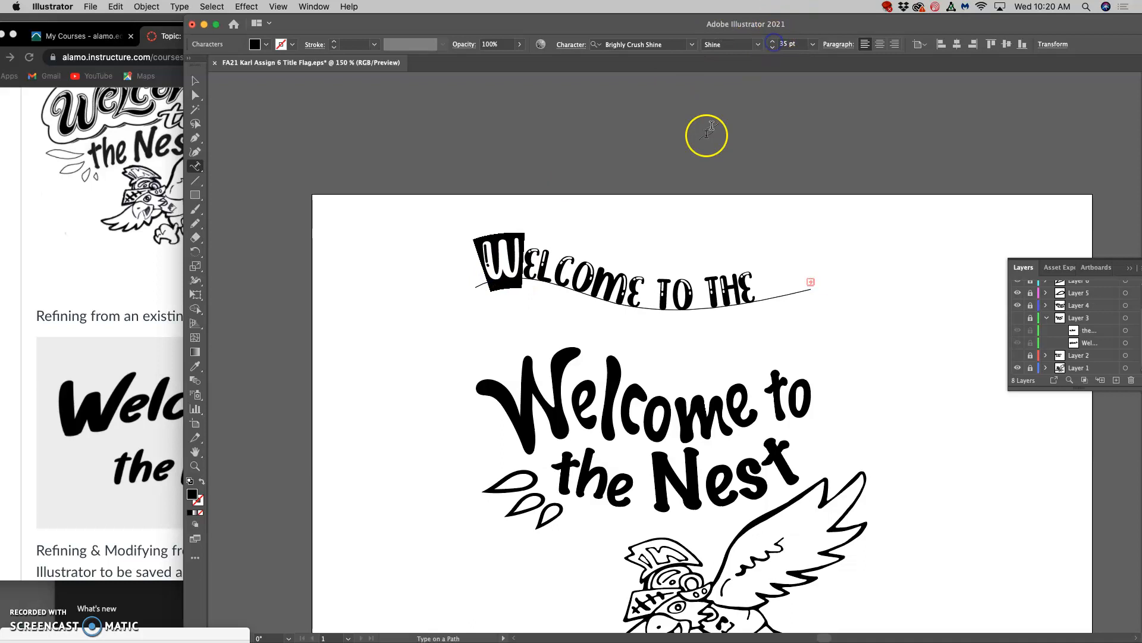
{"action": "key", "text": "alt+Right"}
{"action": "key", "text": "alt+Right"}
{"action": "key", "text": "alt+Left"}
{"action": "key", "text": "alt+Left"}
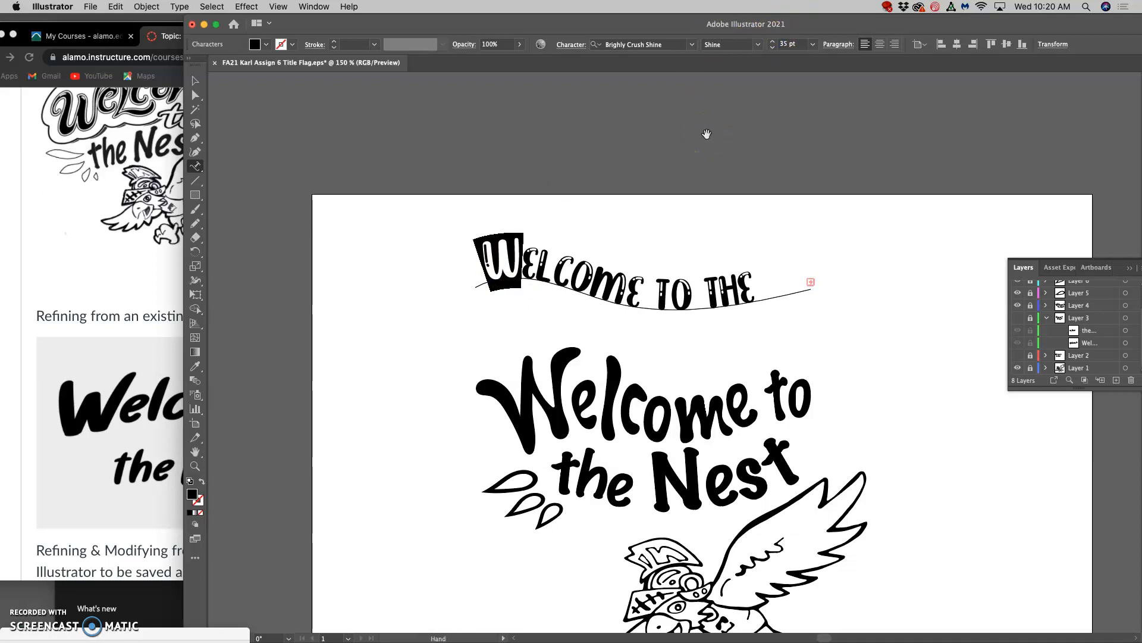
{"action": "left_click", "coordinate": [768, 265]}
{"action": "left_click", "coordinate": [862, 345]}
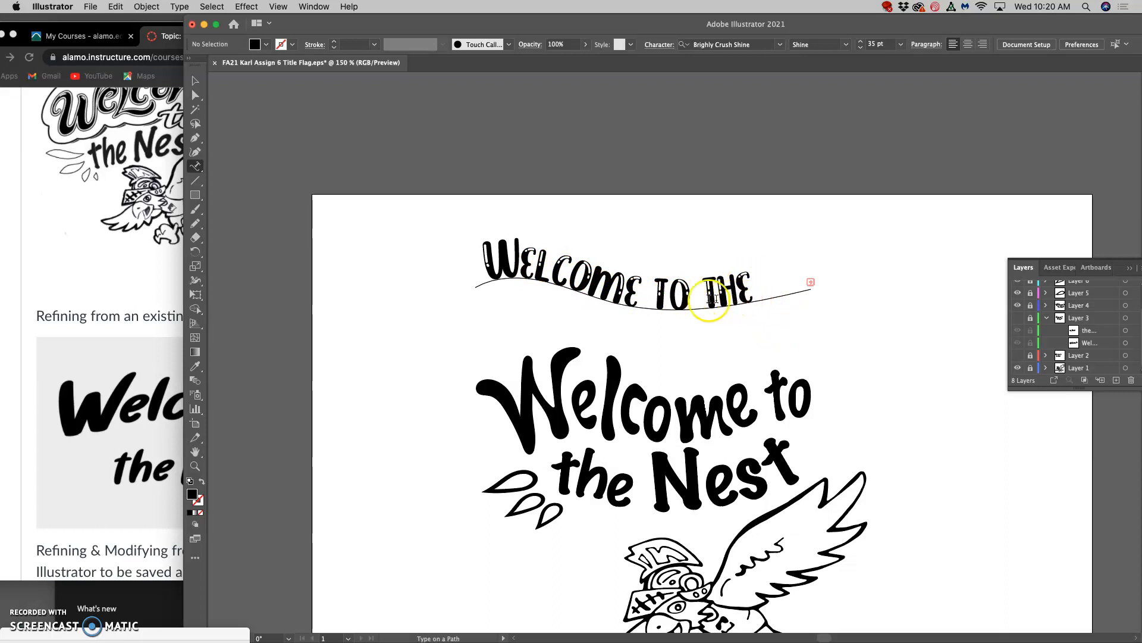
Reduce the word "TO" in the path text to 21 pt.
{"action": "left_click_drag", "start_coordinate": [691, 300], "coordinate": [652, 302]}
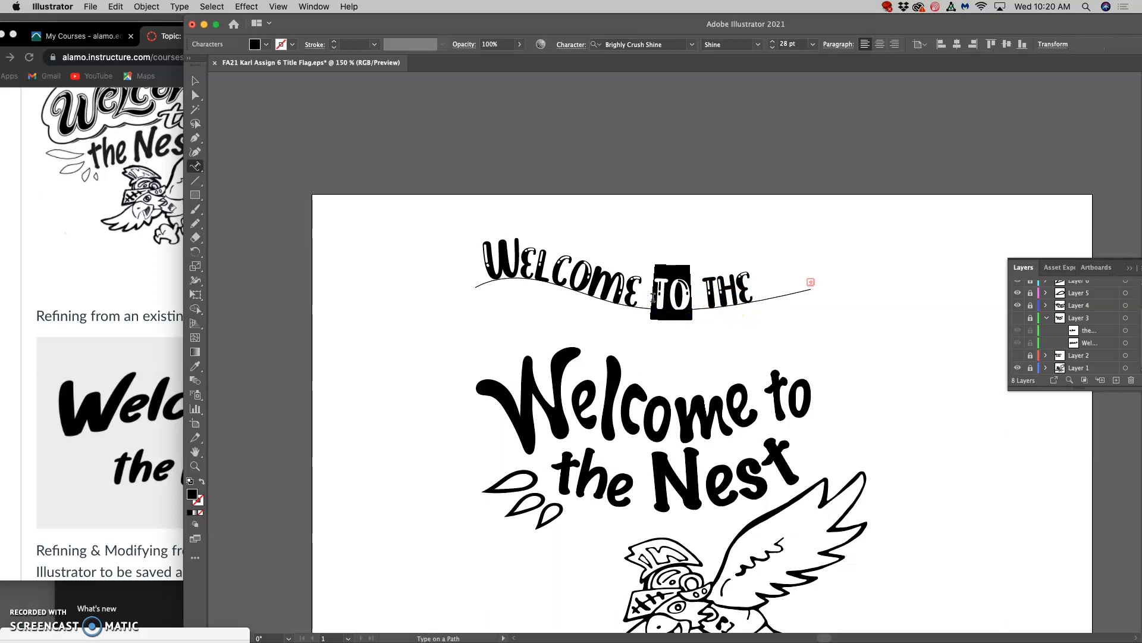
{"action": "left_click", "coordinate": [773, 47]}
{"action": "left_click", "coordinate": [773, 48]}
{"action": "left_click", "coordinate": [773, 48]}
{"action": "left_click", "coordinate": [773, 48]}
{"action": "left_click", "coordinate": [772, 48]}
{"action": "left_click", "coordinate": [773, 48]}
{"action": "left_click", "coordinate": [773, 48]}
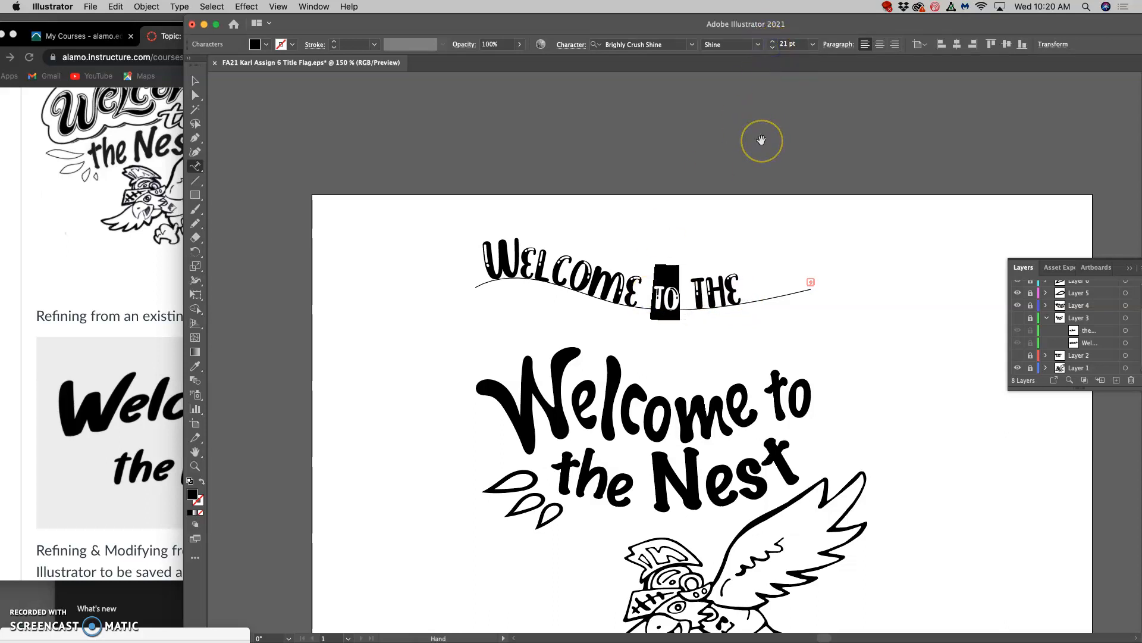
Tighten the spaces on both sides of the smaller "TO" again and deselect the path text.
{"action": "left_click", "coordinate": [685, 303]}
{"action": "left_click_drag", "start_coordinate": [686, 304], "coordinate": [691, 304]}
{"action": "key", "text": "alt+Left"}
{"action": "key", "text": "alt+Left"}
{"action": "key", "text": "alt+Left"}
{"action": "key", "text": "alt+Left"}
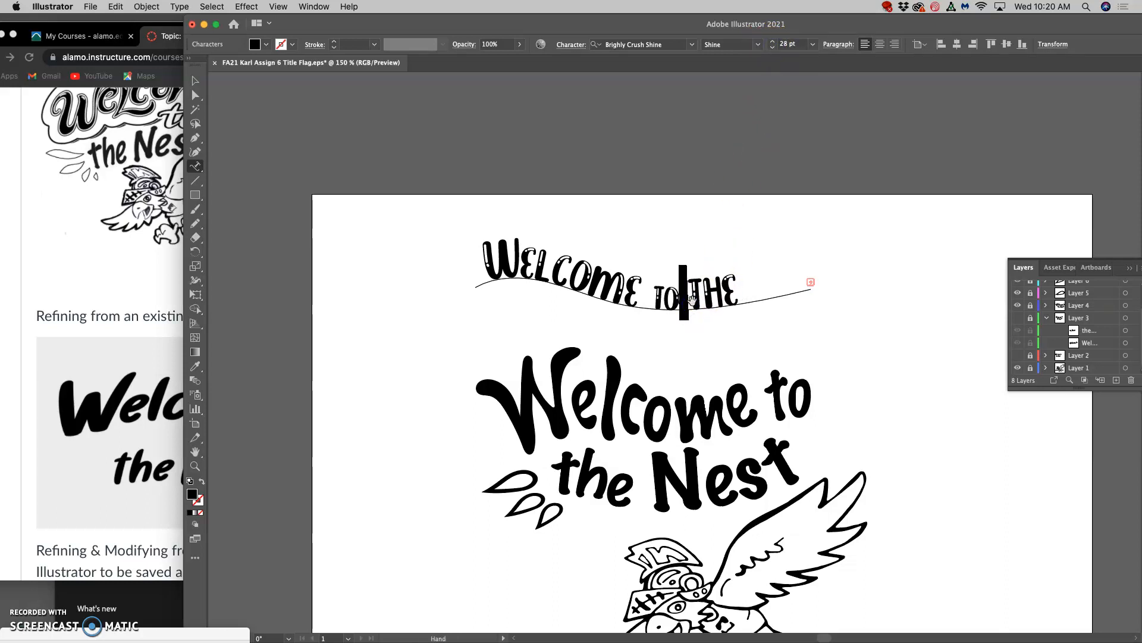
{"action": "left_click_drag", "start_coordinate": [651, 300], "coordinate": [639, 299]}
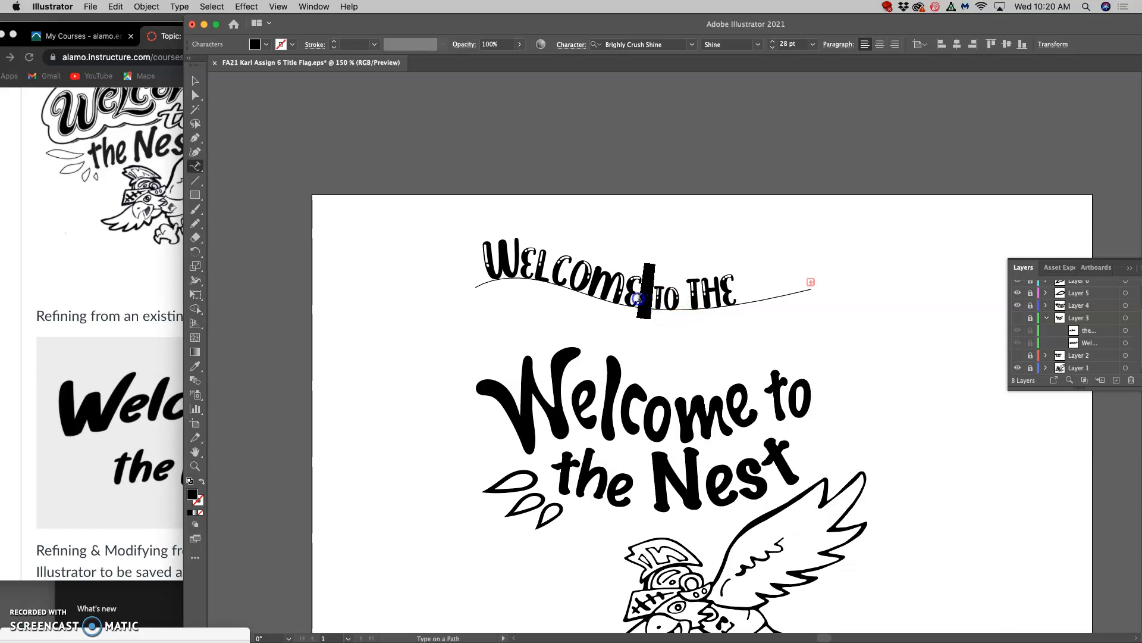
{"action": "key", "text": "alt+Left"}
{"action": "key", "text": "alt+Left"}
{"action": "key", "text": "alt+Left"}
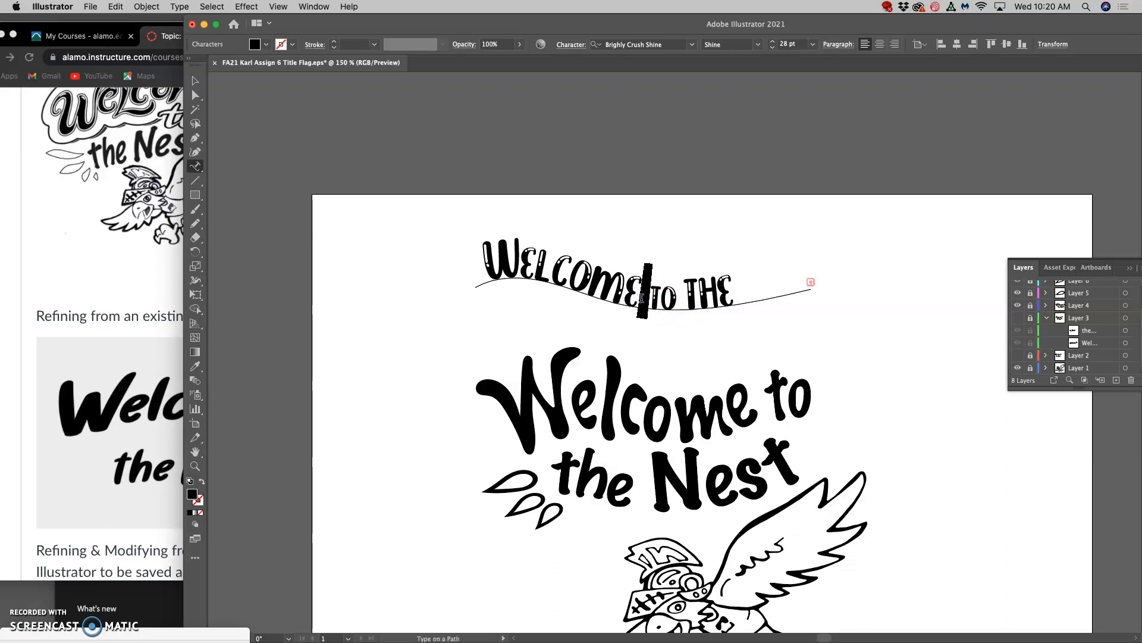
{"action": "left_click", "coordinate": [705, 233]}
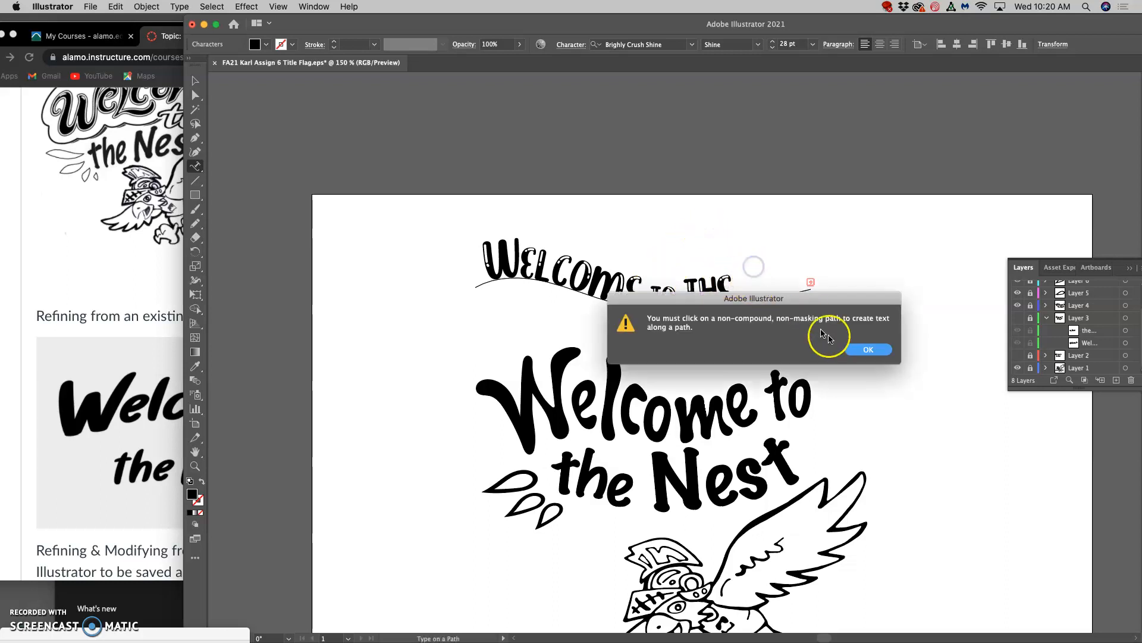
{"action": "left_click", "coordinate": [870, 351]}
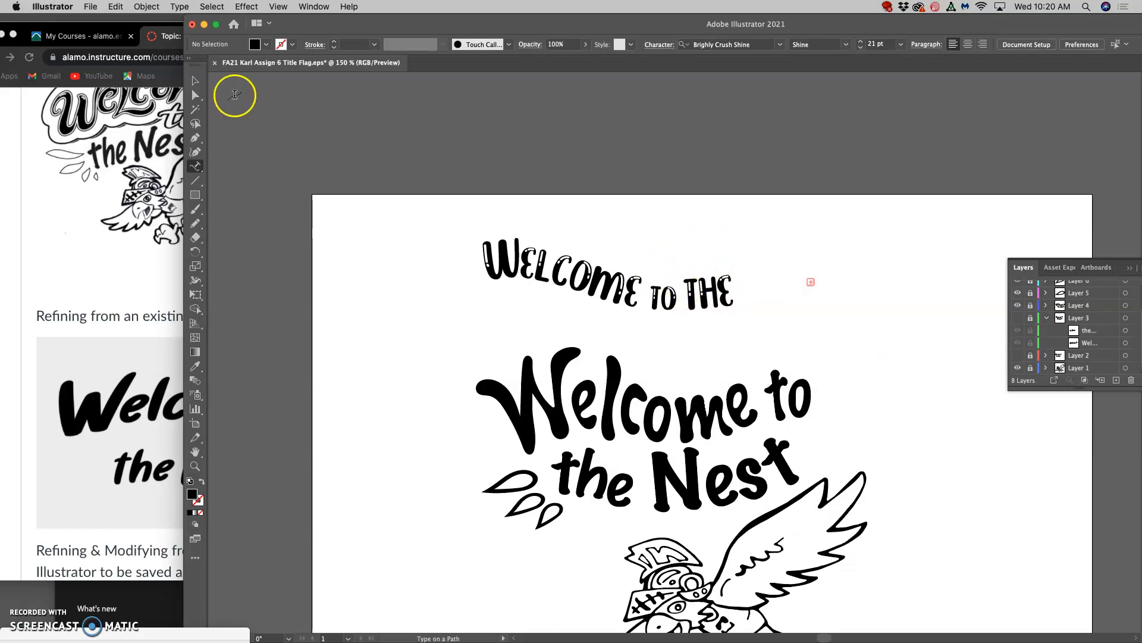
Select the "WELCOME TO THE" path text through Layer 8 and copy it.
{"action": "left_click", "coordinate": [195, 85]}
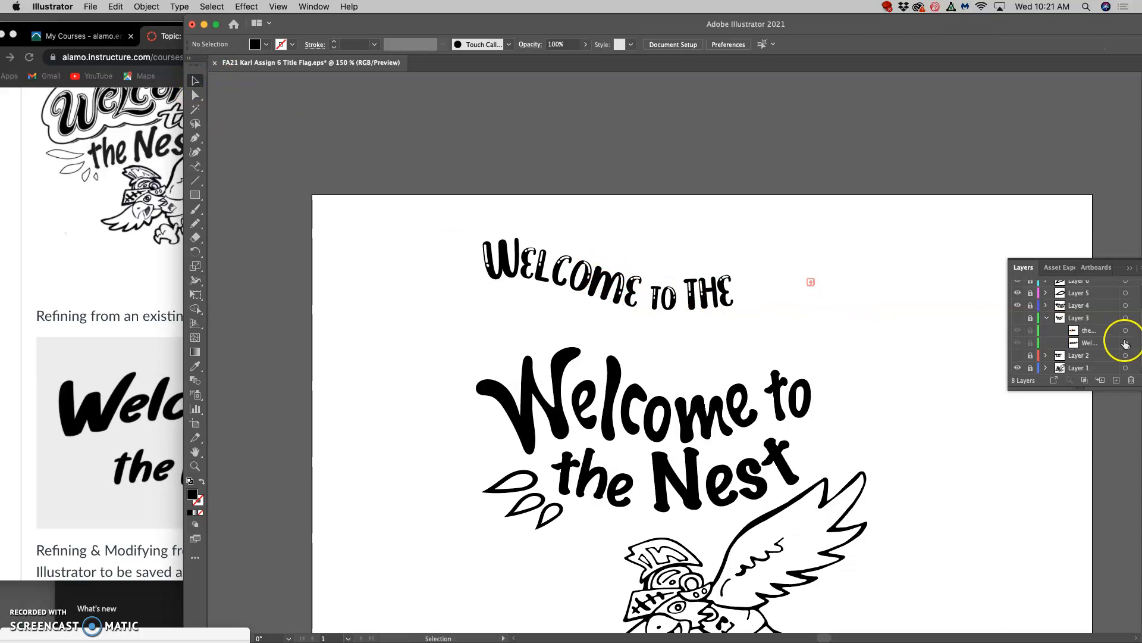
{"action": "scroll", "coordinate": [1125, 344], "scroll_direction": "up", "scroll_amount": 2}
{"action": "left_click", "coordinate": [1126, 287]}
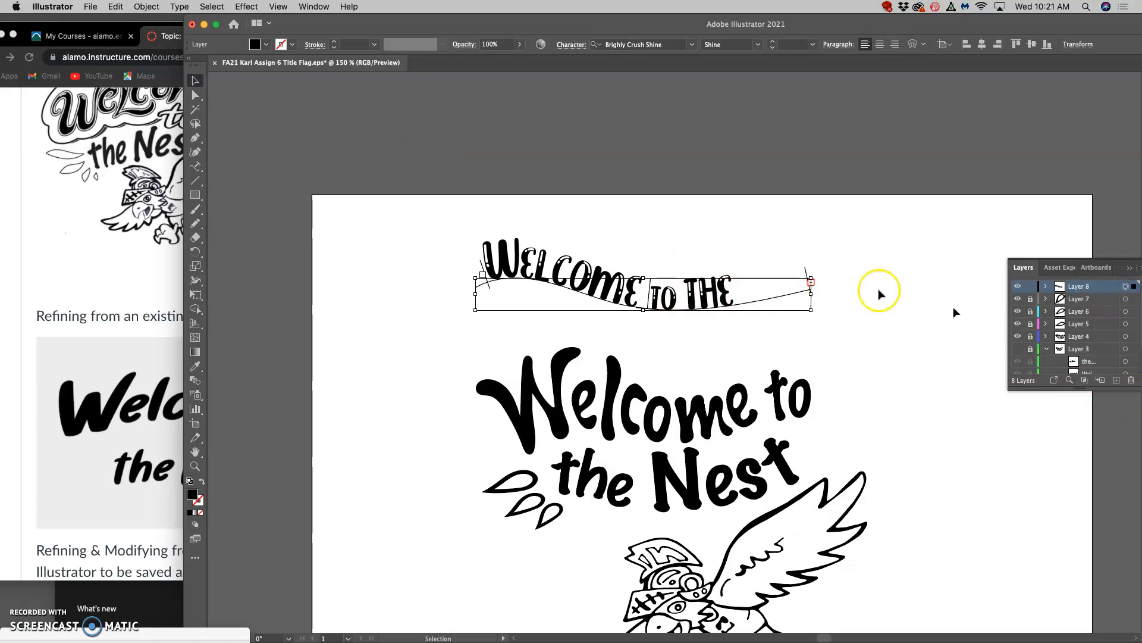
{"action": "left_click", "coordinate": [116, 6]}
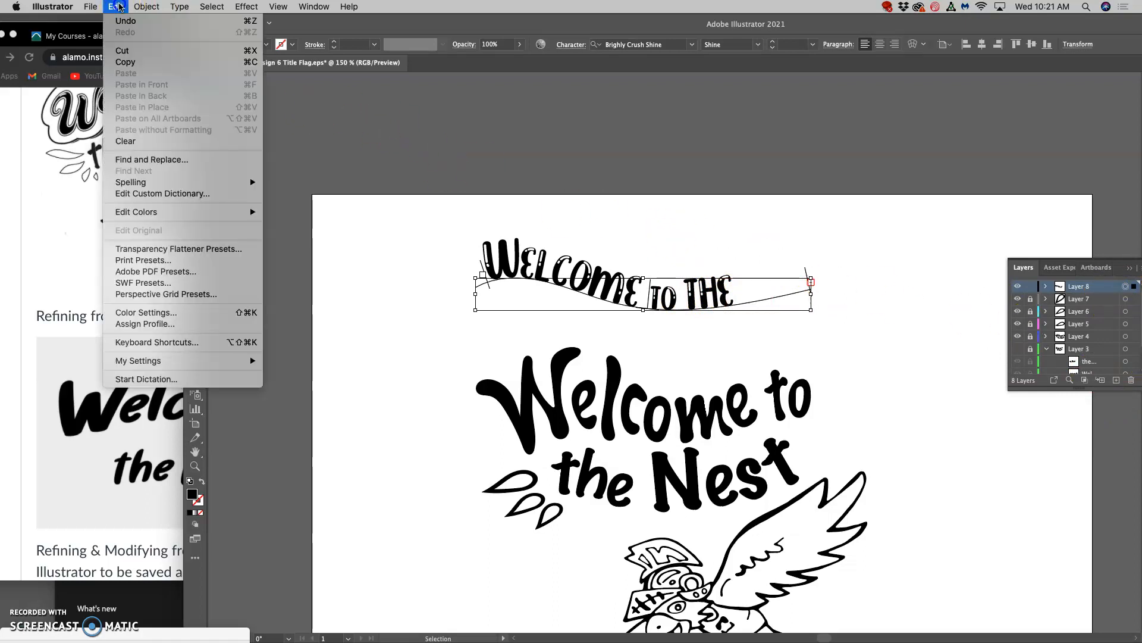
{"action": "left_click", "coordinate": [133, 62]}
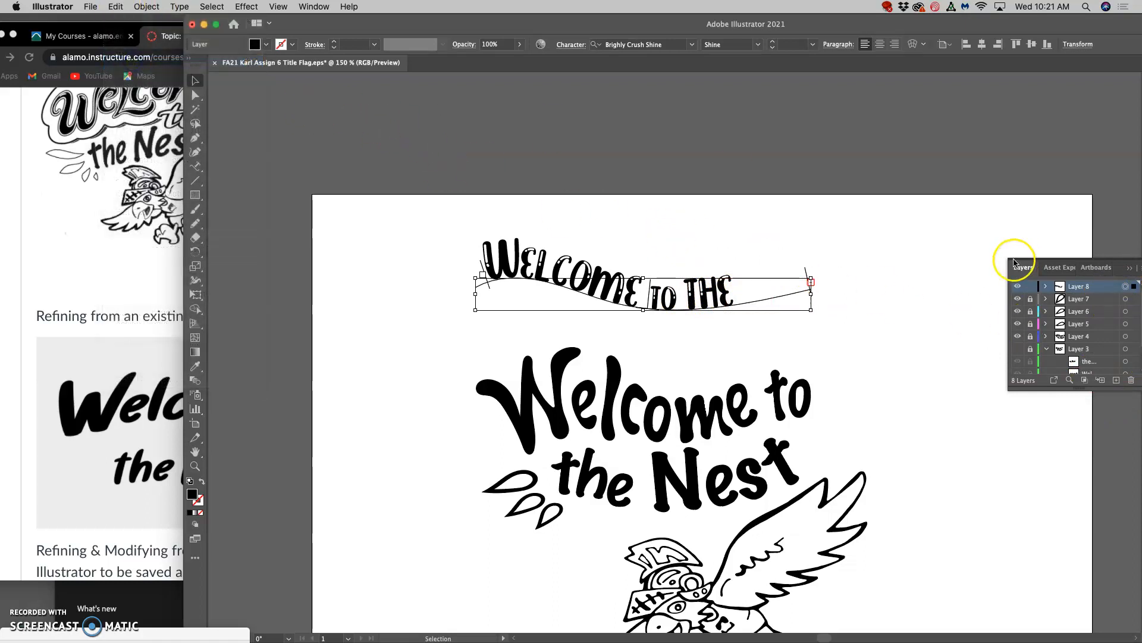
Paste the copied path text in place on a new top layer, with the original Layer 8 locked and hidden.
{"action": "left_click", "coordinate": [1118, 383]}
{"action": "left_click", "coordinate": [1126, 288]}
{"action": "left_click", "coordinate": [1031, 300]}
{"action": "left_click", "coordinate": [1017, 300]}
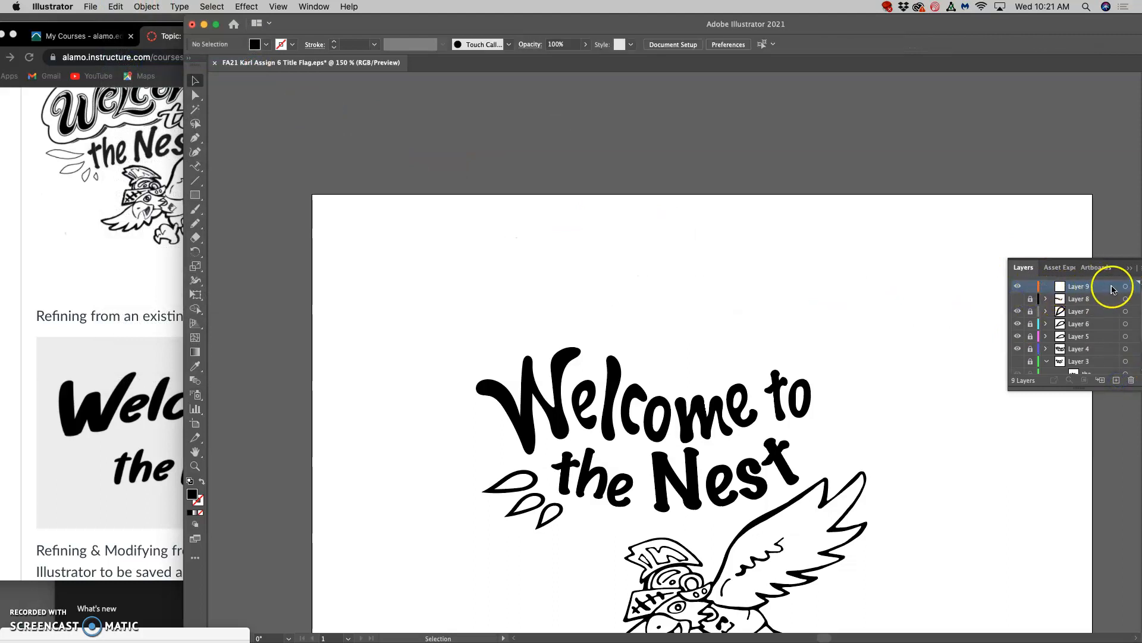
{"action": "left_click", "coordinate": [119, 6]}
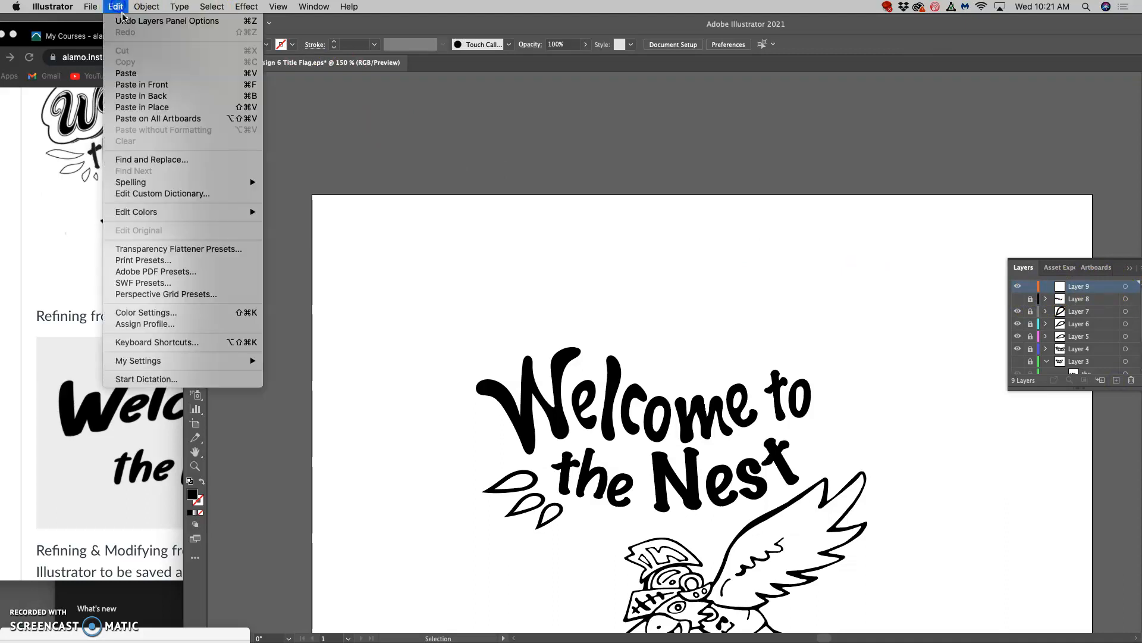
{"action": "left_click", "coordinate": [165, 109]}
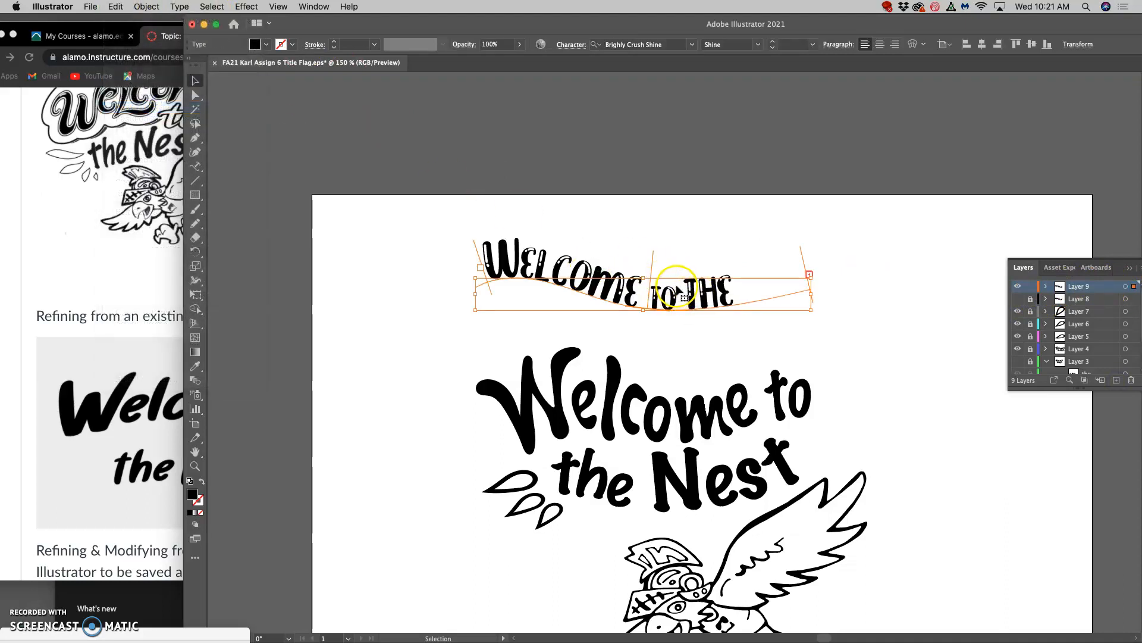
Convert the pasted "WELCOME TO THE" text to outlines.
{"action": "left_click_drag", "start_coordinate": [675, 288], "coordinate": [708, 303]}
{"action": "right_click", "coordinate": [708, 309]}
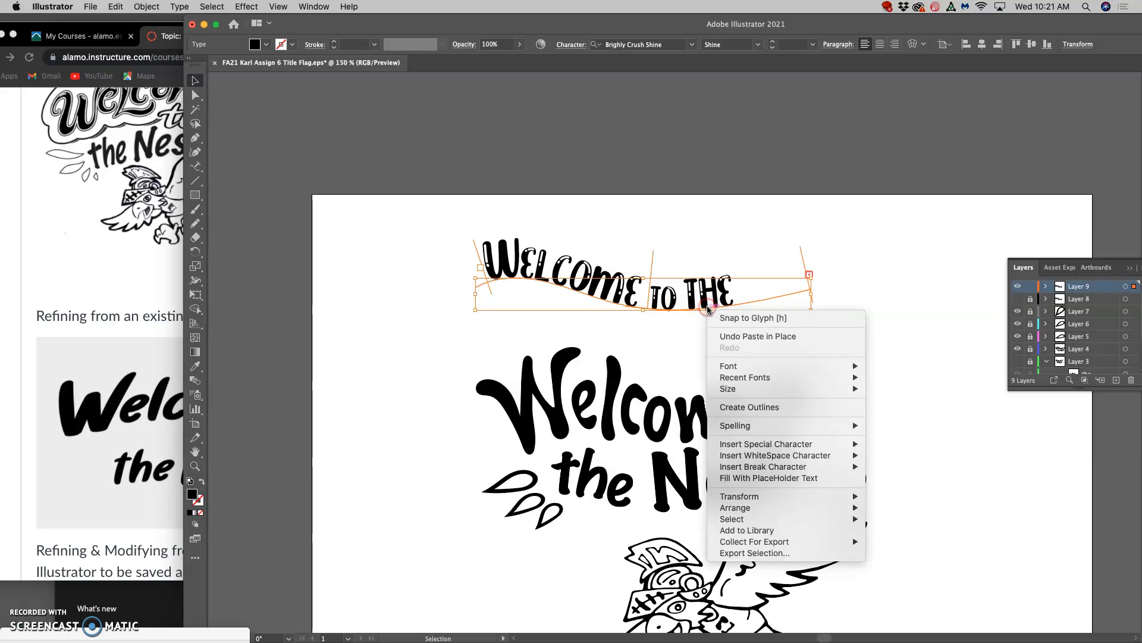
{"action": "left_click", "coordinate": [756, 404]}
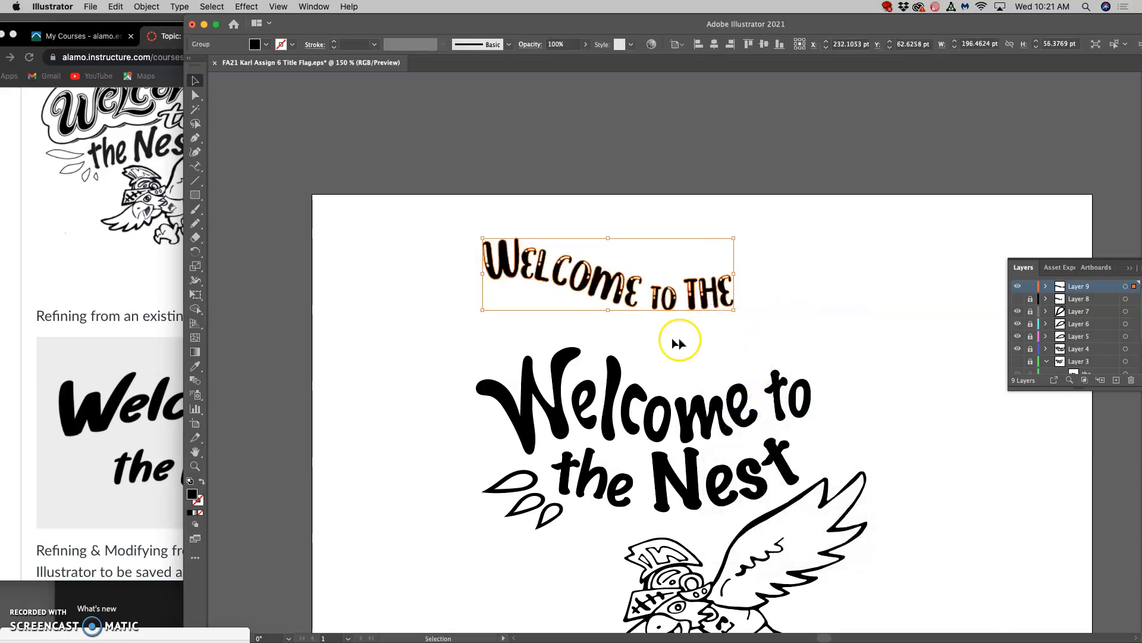
Examine the contours and anchor points of the outlined letters up close across the title.
{"action": "key", "text": "super+plus"}
{"action": "key", "text": "super+plus"}
{"action": "scroll", "coordinate": [684, 321], "scroll_direction": "up", "scroll_amount": 6}
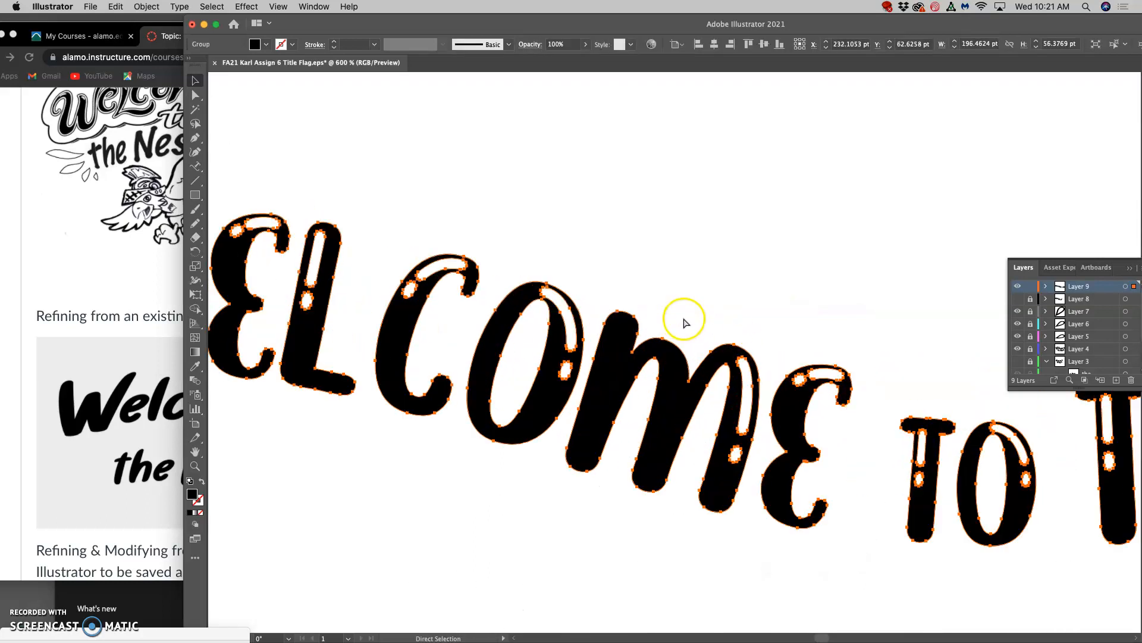
{"action": "scroll", "coordinate": [632, 343], "scroll_direction": "left", "scroll_amount": 2}
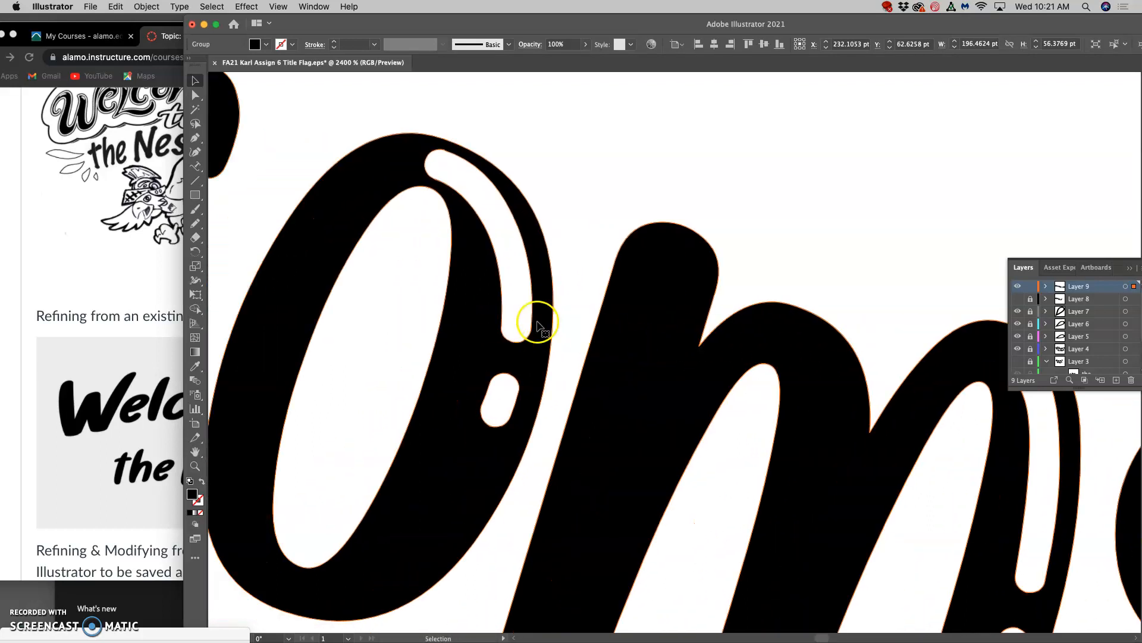
{"action": "scroll", "coordinate": [657, 333], "scroll_direction": "right", "scroll_amount": 8}
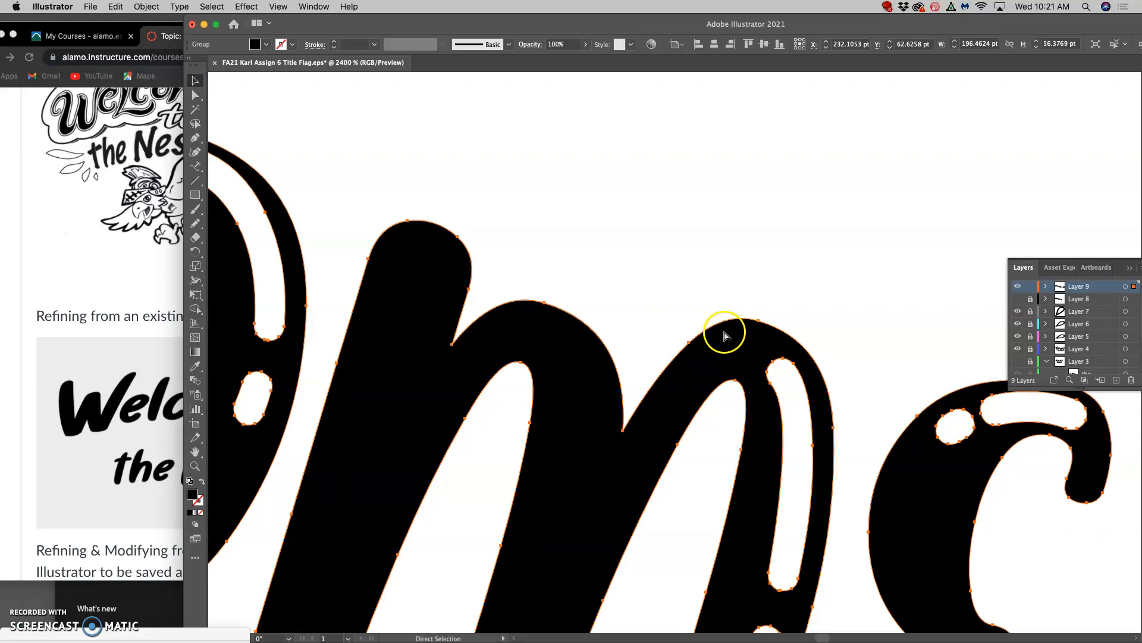
{"action": "scroll", "coordinate": [724, 335], "scroll_direction": "down", "scroll_amount": 2}
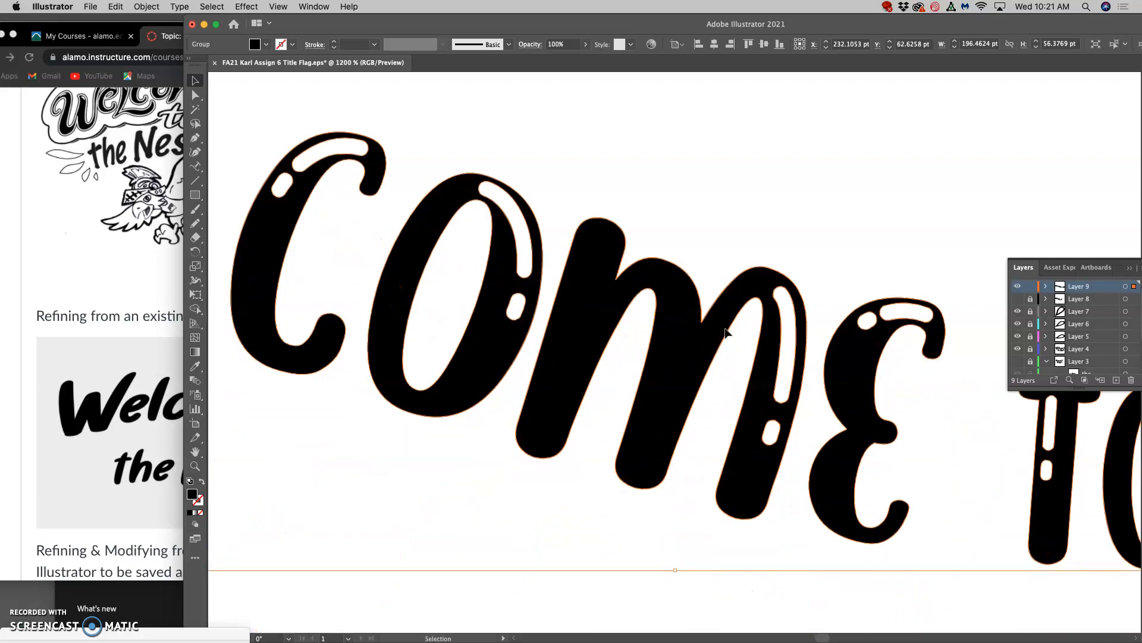
{"action": "scroll", "coordinate": [724, 335], "scroll_direction": "right", "scroll_amount": 20}
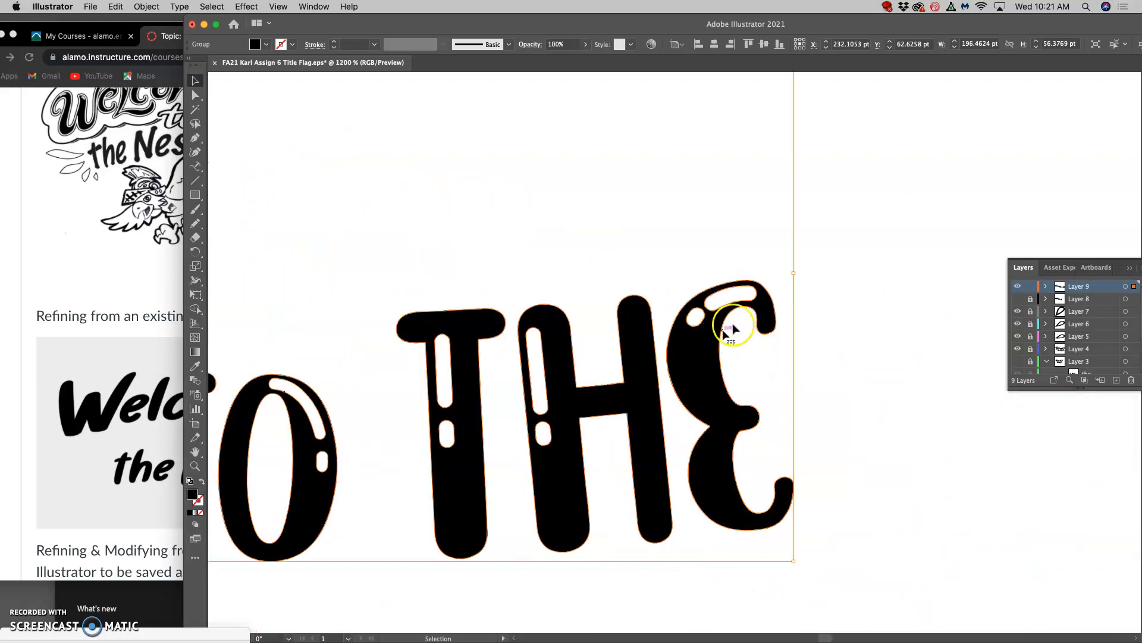
Lasso only the outlined "W", enlarge it down and outward to about 32 by 43 pt, and rotate it slightly counterclockwise.
{"action": "left_click", "coordinate": [197, 124]}
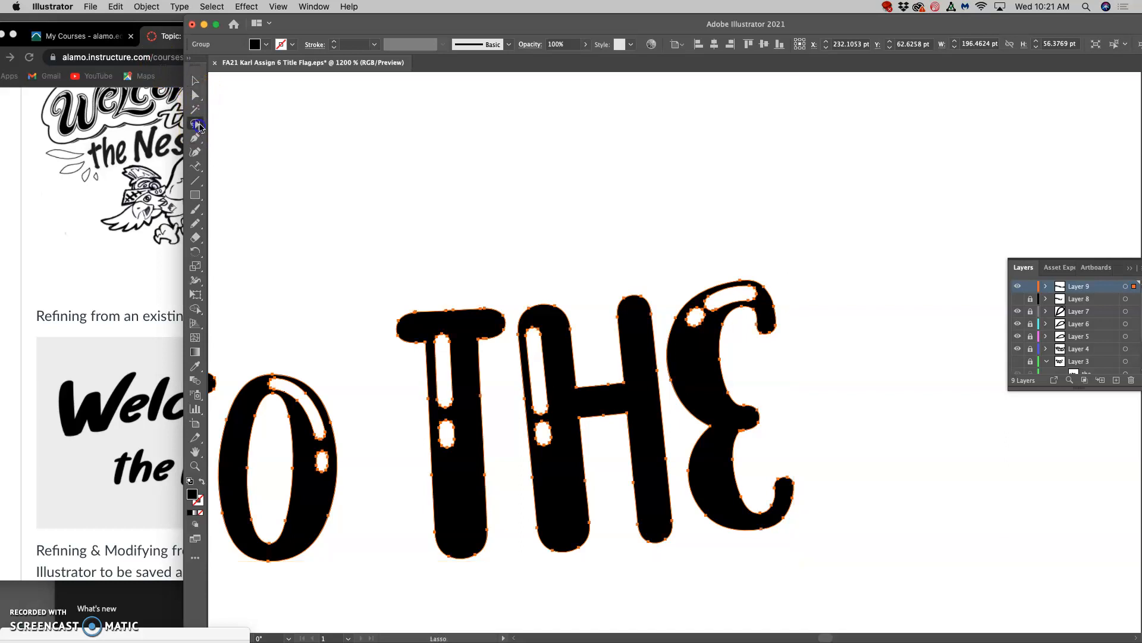
{"action": "left_click", "coordinate": [497, 191]}
{"action": "scroll", "coordinate": [681, 209], "scroll_direction": "down", "scroll_amount": 4}
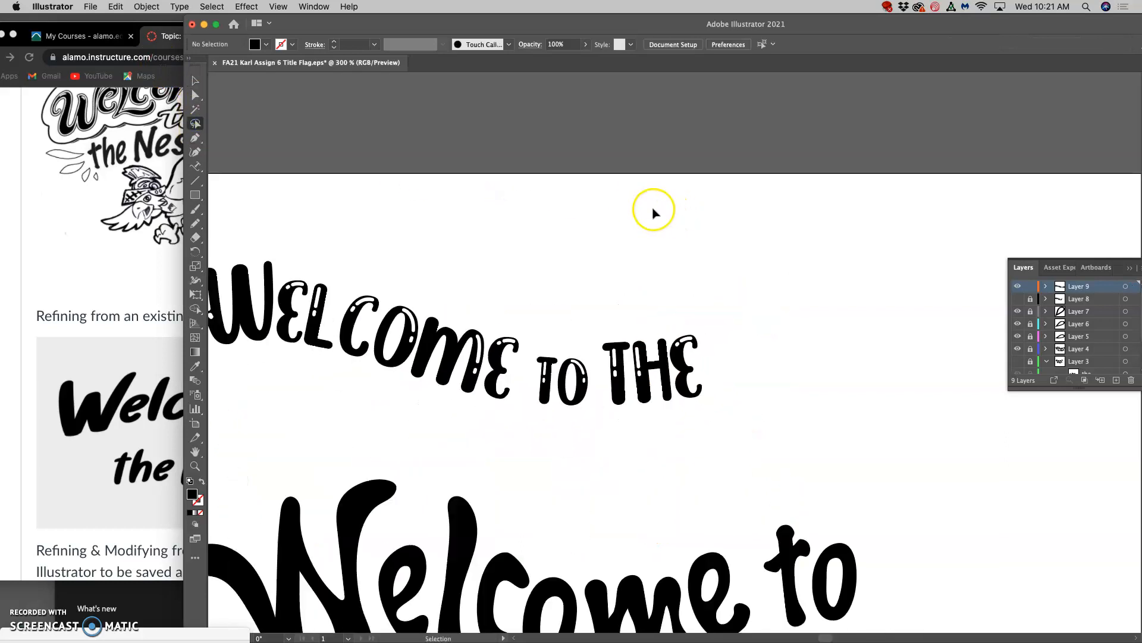
{"action": "scroll", "coordinate": [581, 277], "scroll_direction": "left", "scroll_amount": 5}
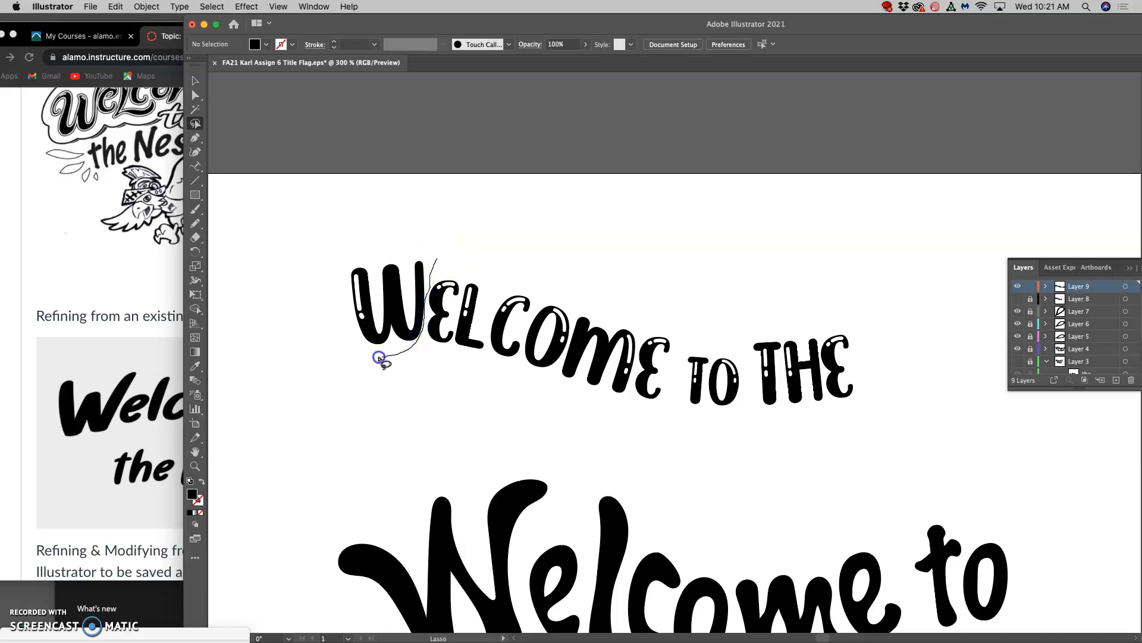
{"action": "left_click_drag", "start_coordinate": [409, 256], "coordinate": [420, 257]}
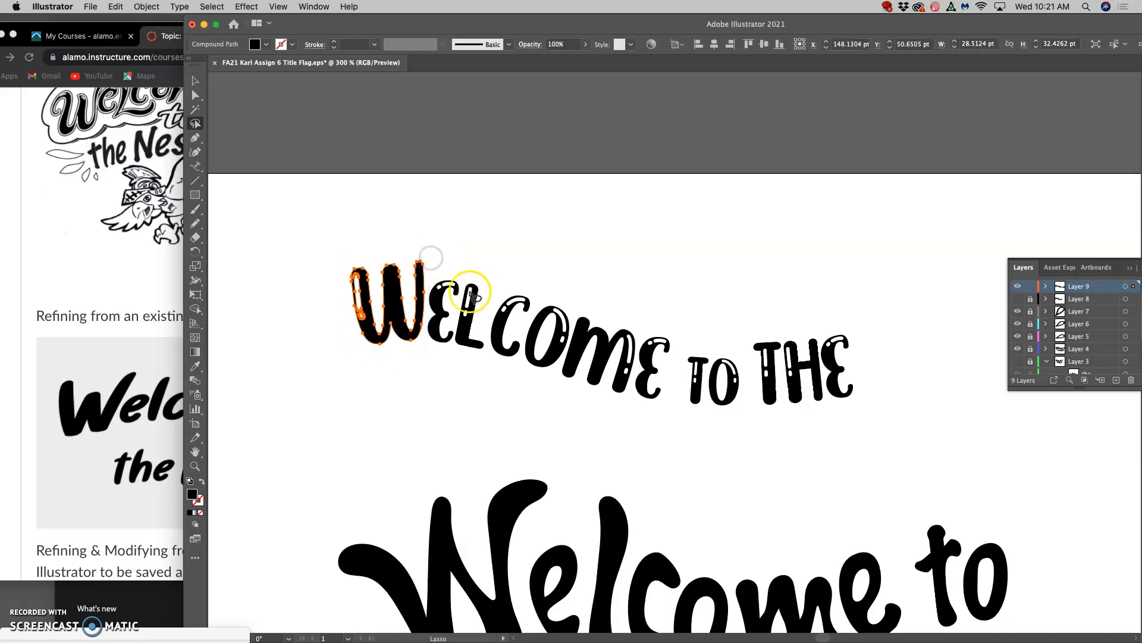
{"action": "left_click", "coordinate": [196, 80]}
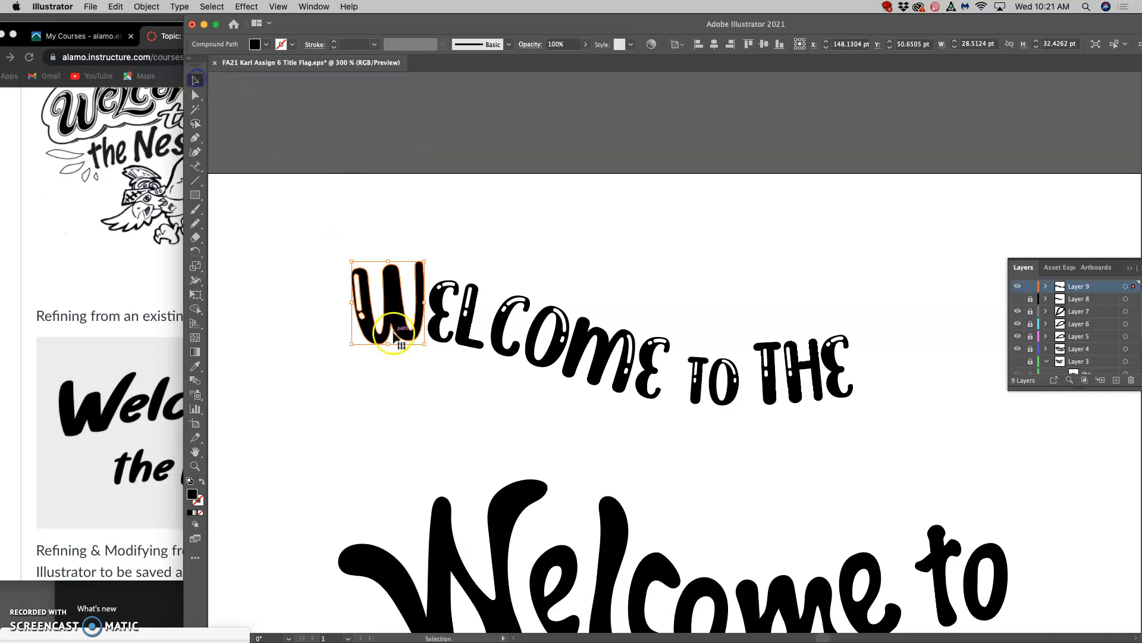
{"action": "left_click_drag", "start_coordinate": [351, 343], "coordinate": [344, 368]}
{"action": "left_click_drag", "start_coordinate": [432, 255], "coordinate": [422, 255]}
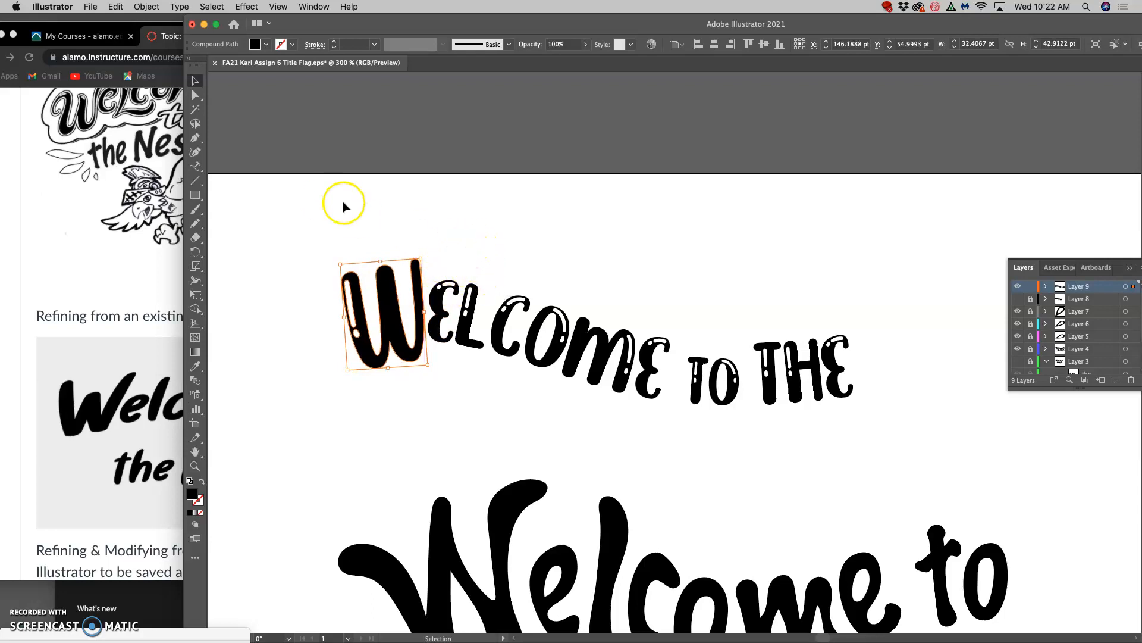
Lasso the anchor points at the top of the W's last stem and move them slightly up and to the left.
{"action": "left_click", "coordinate": [195, 95]}
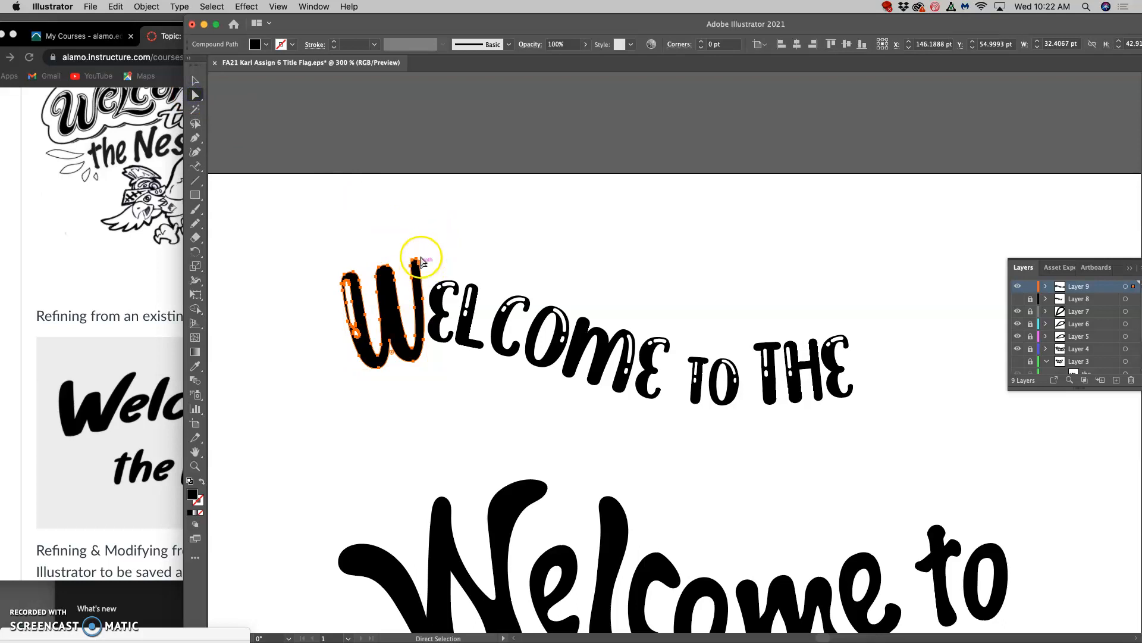
{"action": "left_click", "coordinate": [195, 123]}
{"action": "left_click", "coordinate": [415, 226]}
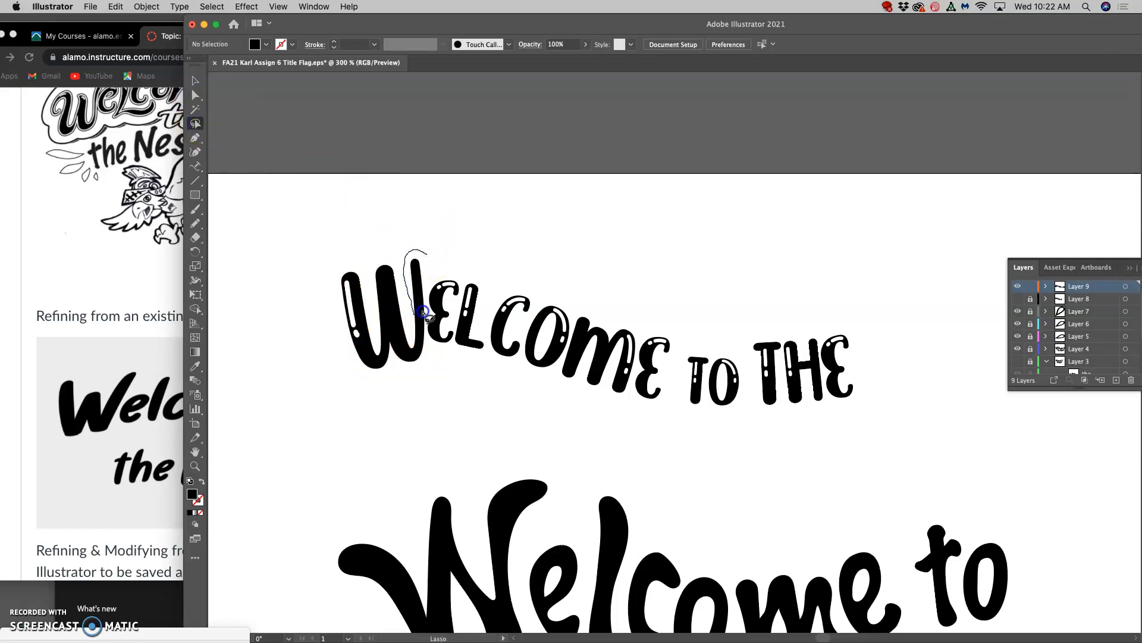
{"action": "left_click_drag", "start_coordinate": [426, 263], "coordinate": [425, 253]}
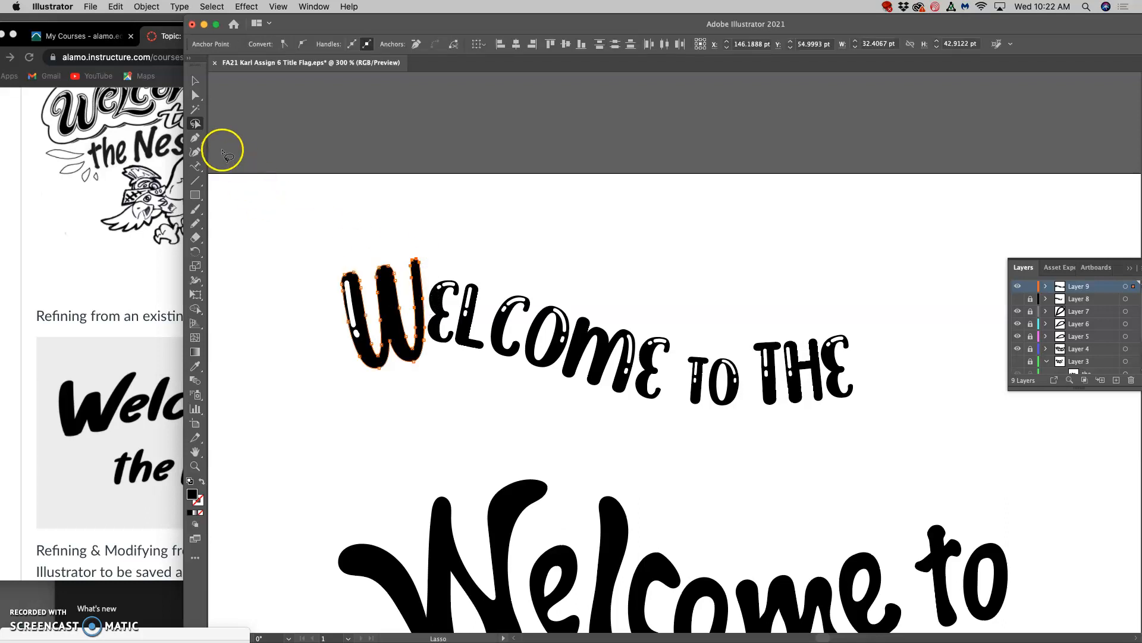
{"action": "left_click", "coordinate": [195, 95]}
{"action": "mouse_move", "coordinate": [417, 258]}
{"action": "left_mouse_down"}
{"action": "mouse_move", "coordinate": [417, 196]}
{"action": "mouse_move", "coordinate": [378, 187]}
{"action": "mouse_move", "coordinate": [413, 255]}
{"action": "left_mouse_up"}
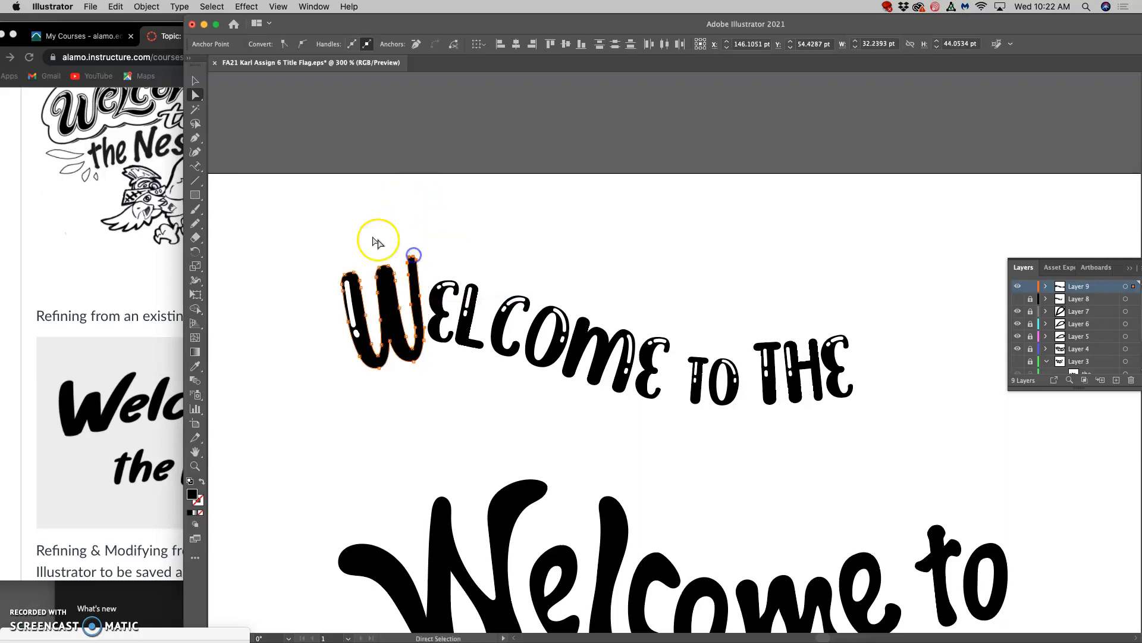
Redraw the top of the W's last stem with the Pencil tool as a thick swash curling right over the "E".
{"action": "left_click", "coordinate": [195, 221]}
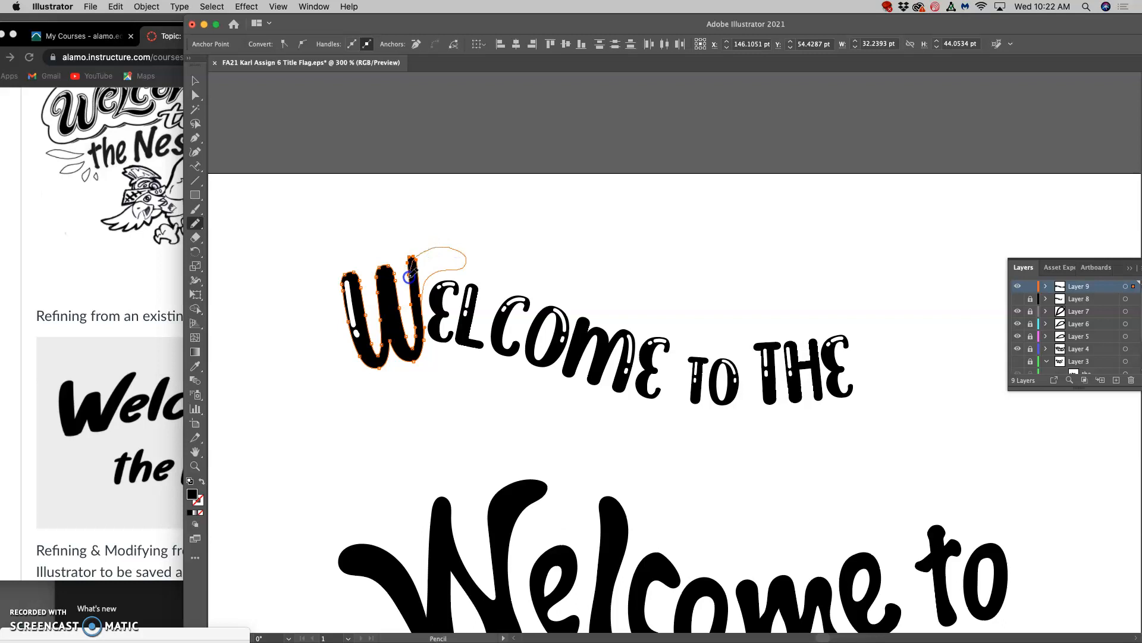
{"action": "left_click_drag", "start_coordinate": [415, 318], "coordinate": [416, 316]}
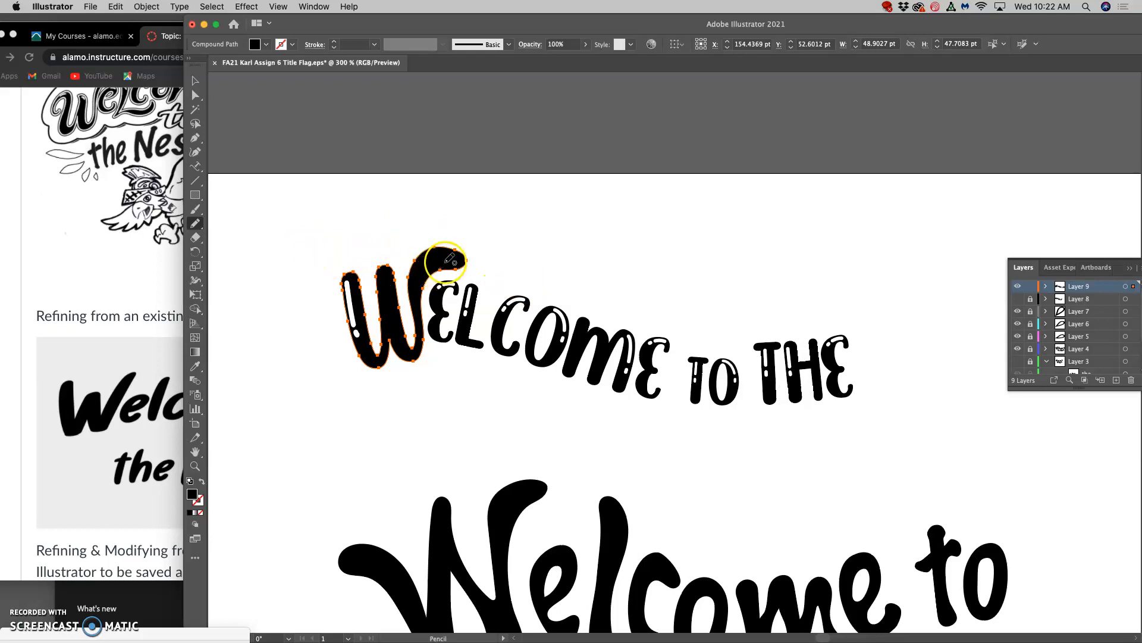
{"action": "key", "text": "super+minus"}
{"action": "key", "text": "super+equal"}
{"action": "key", "text": "super+equal"}
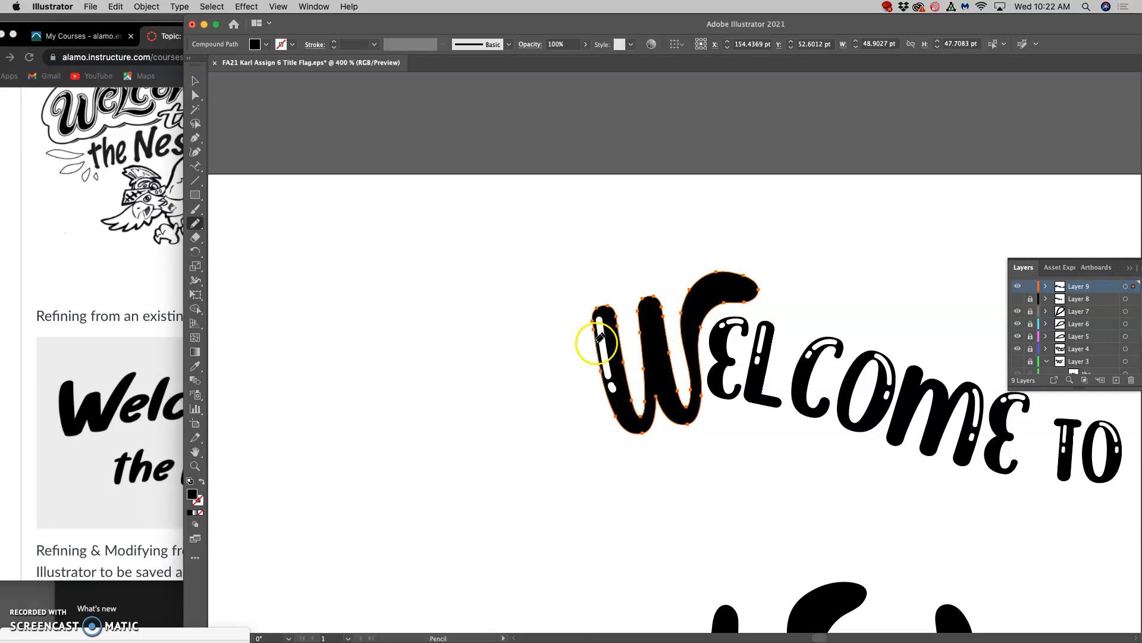
Try Eraser tool sizes of 15 pt and 6 pt.
{"action": "left_click", "coordinate": [196, 236]}
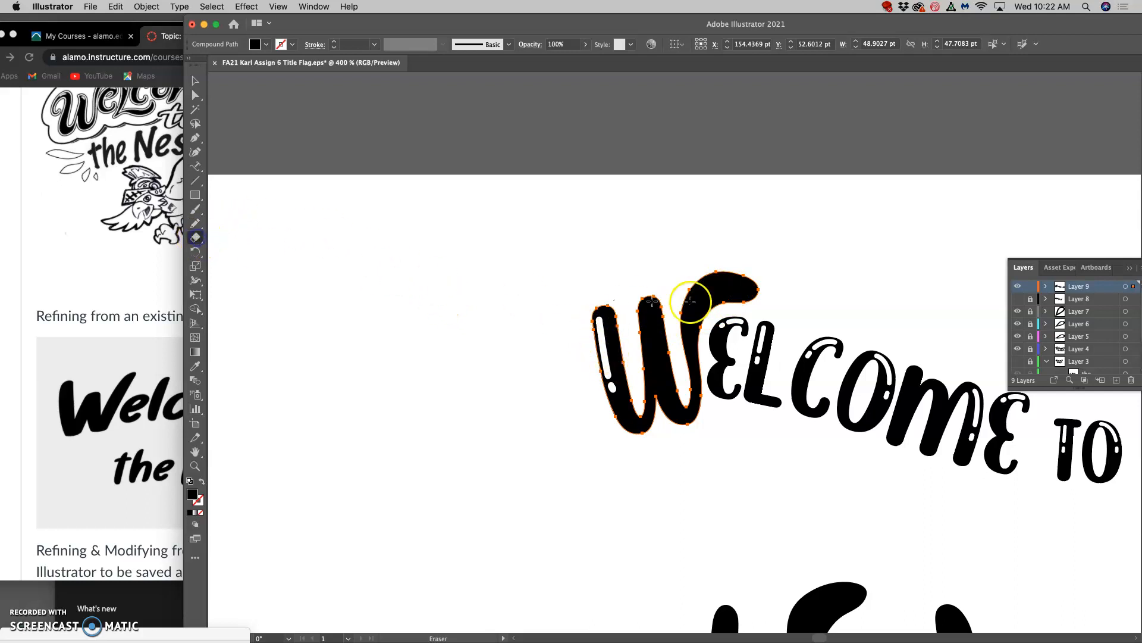
{"action": "double_click", "coordinate": [197, 236]}
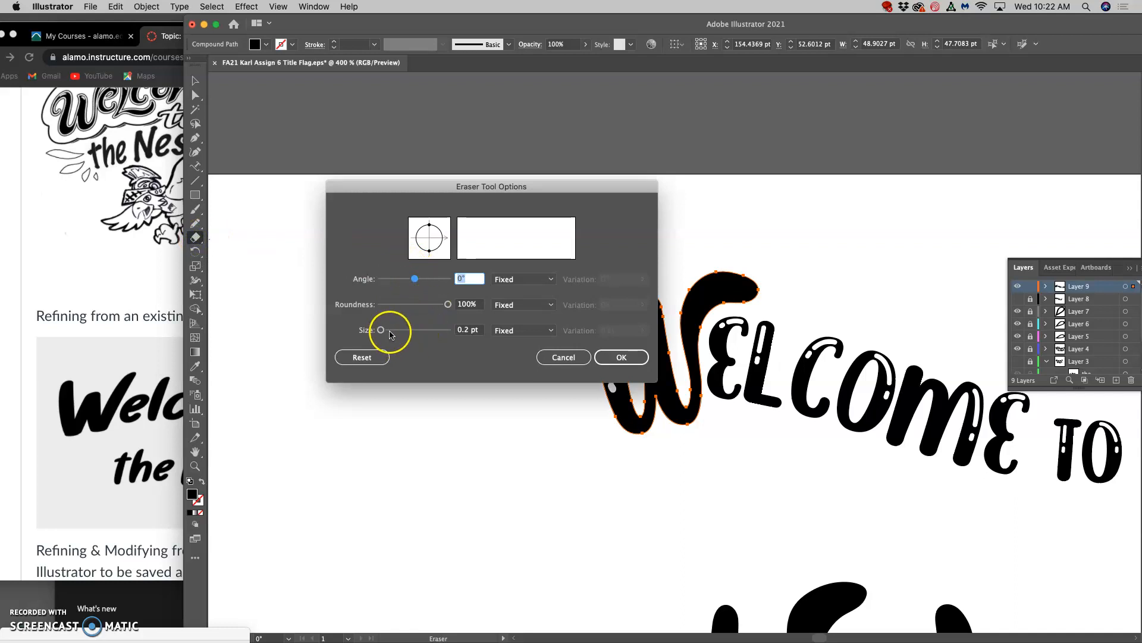
{"action": "left_click_drag", "start_coordinate": [382, 329], "coordinate": [385, 329]}
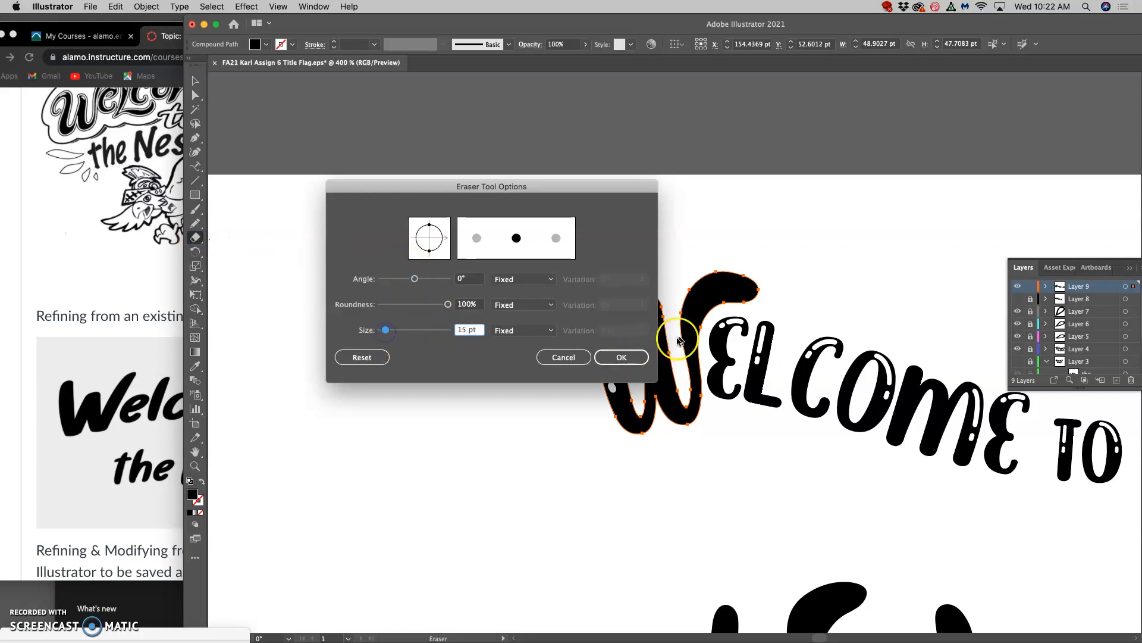
{"action": "left_click", "coordinate": [621, 357]}
{"action": "double_click", "coordinate": [207, 234]}
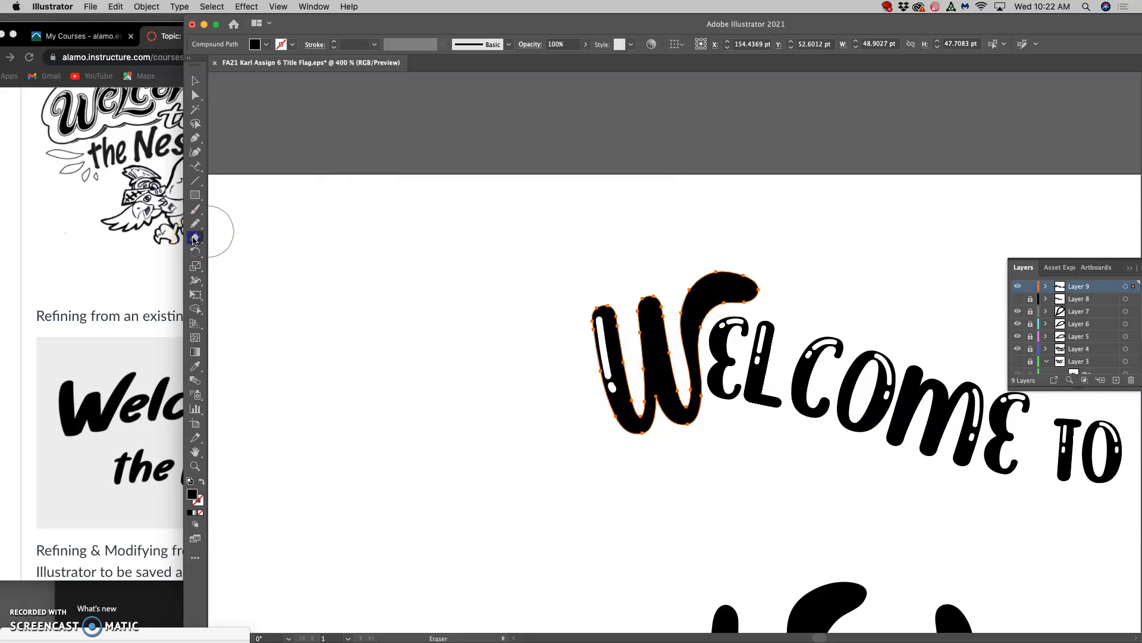
{"action": "left_click_drag", "start_coordinate": [365, 326], "coordinate": [382, 331]}
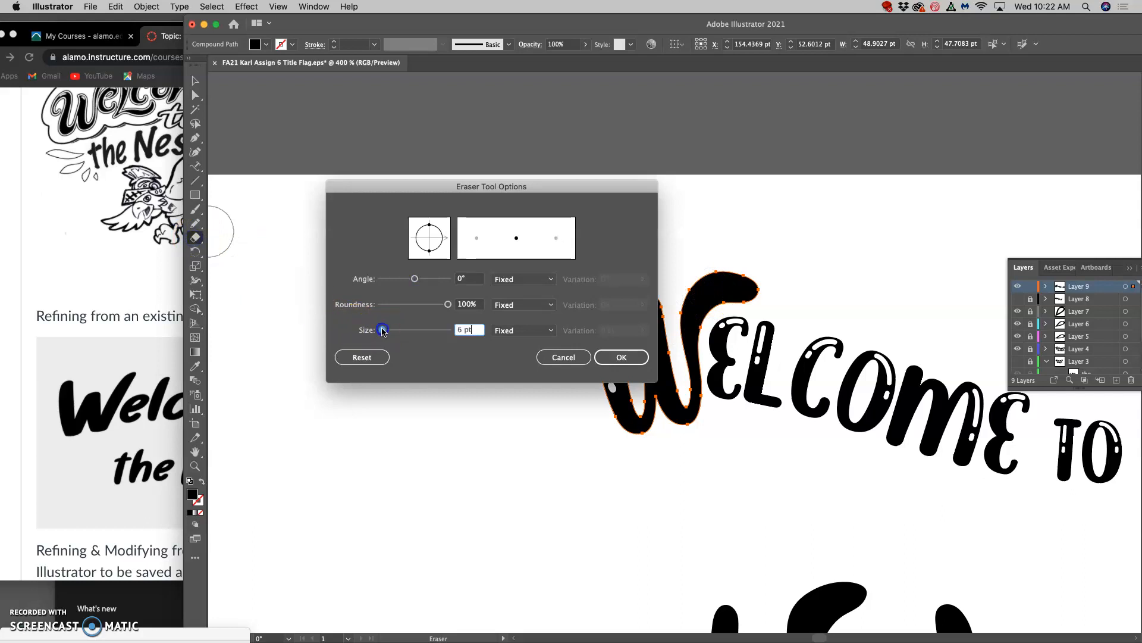
{"action": "left_click", "coordinate": [619, 357]}
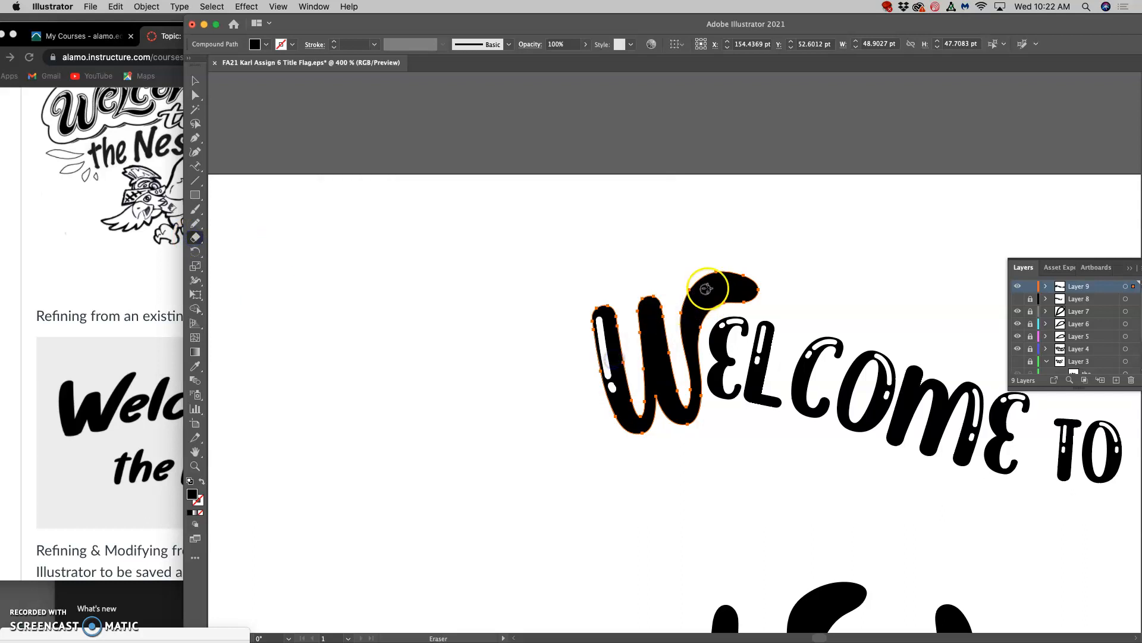
Set the Eraser size to 1 pt and erase a thin curved highlight inside the W's swash.
{"action": "double_click", "coordinate": [196, 238]}
{"action": "left_click", "coordinate": [381, 331]}
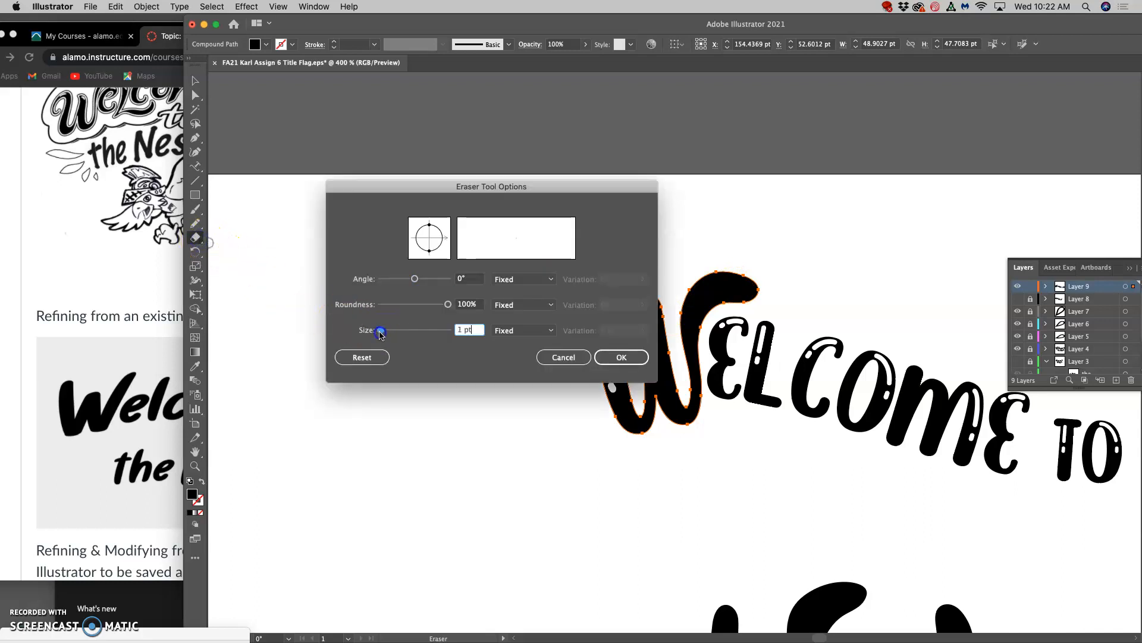
{"action": "left_click", "coordinate": [620, 357]}
{"action": "left_click_drag", "start_coordinate": [738, 284], "coordinate": [701, 296]}
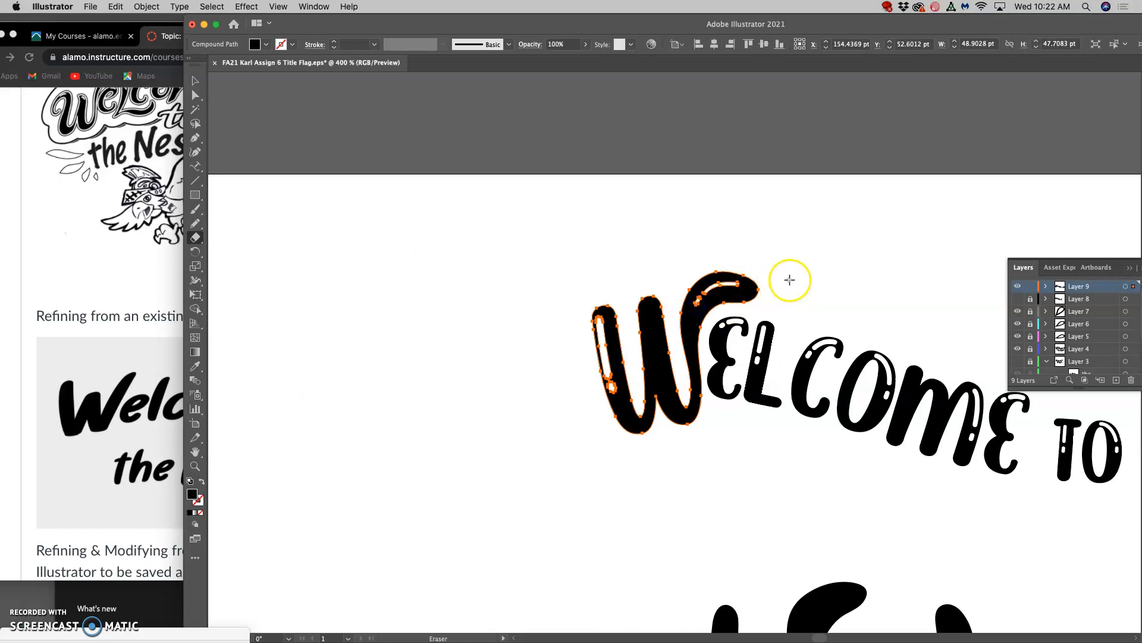
Deselect the W and examine the whole arched title alongside the larger hand-lettered "Welcome to the Nest" below it.
{"action": "left_click", "coordinate": [195, 96]}
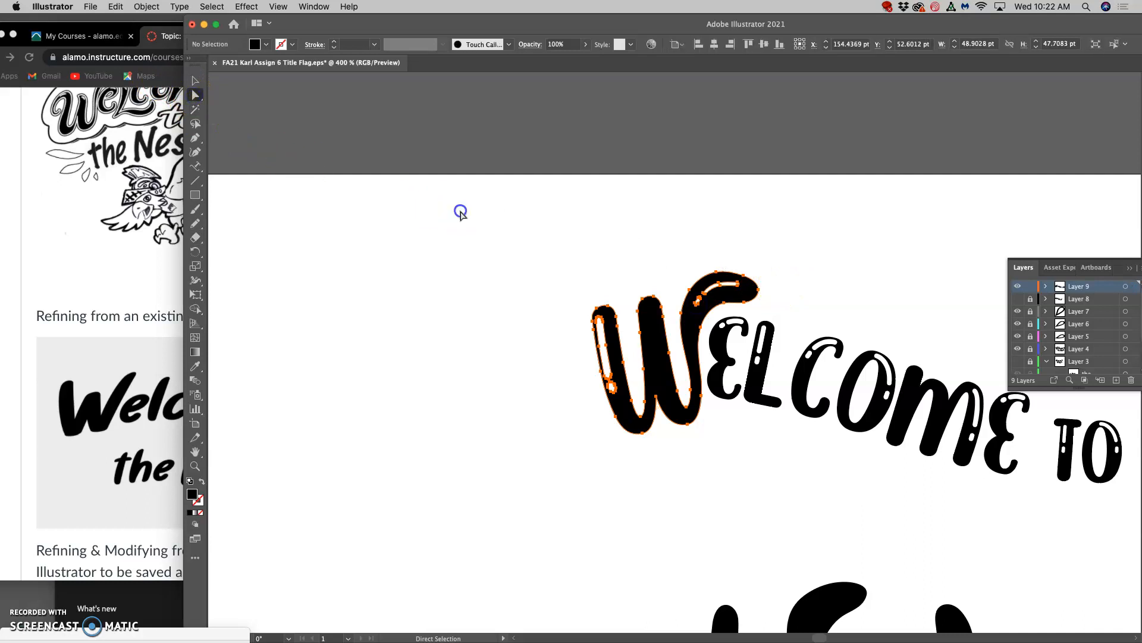
{"action": "left_click", "coordinate": [459, 211]}
{"action": "key", "text": "super+minus"}
{"action": "key", "text": "super+minus"}
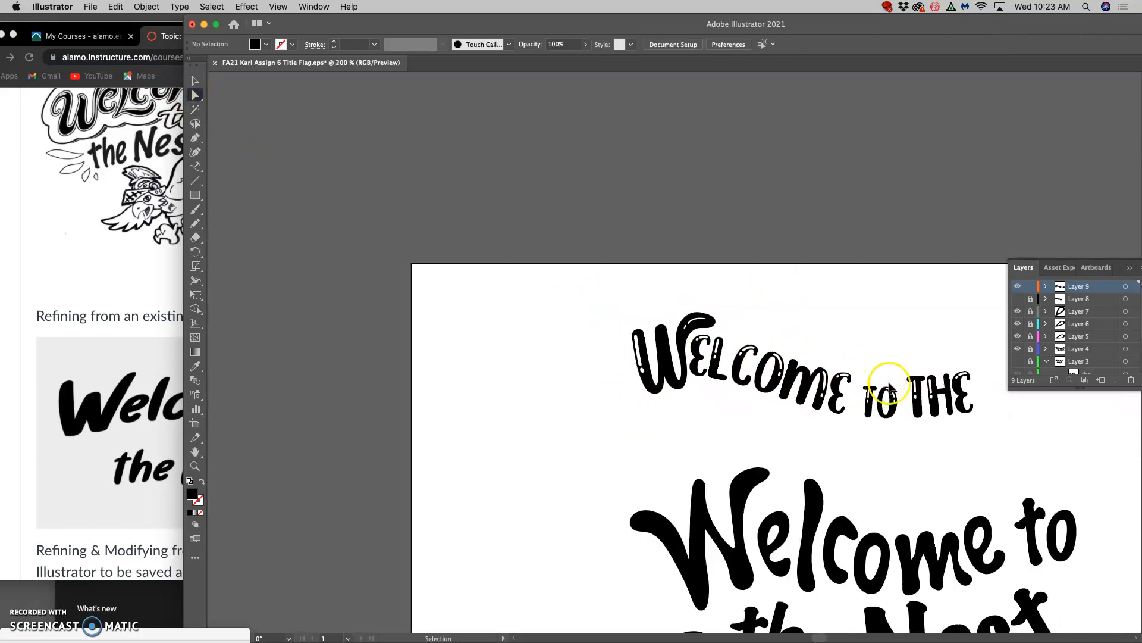
{"action": "scroll", "coordinate": [903, 397], "scroll_direction": "right", "scroll_amount": 5}
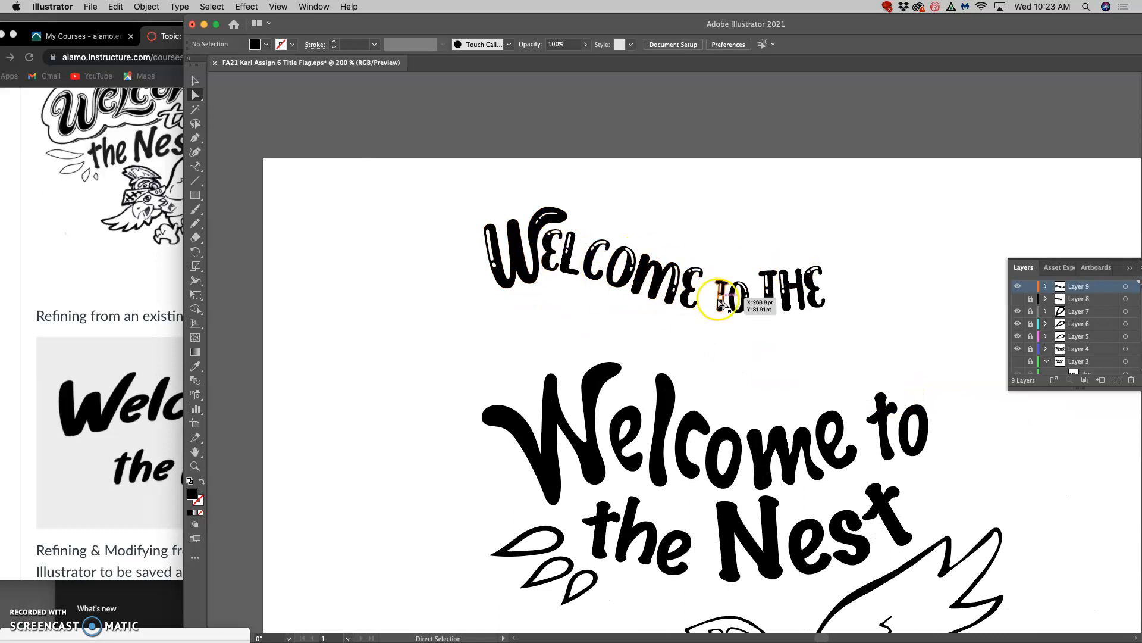
{"action": "scroll", "coordinate": [788, 360], "scroll_direction": "down", "scroll_amount": 3}
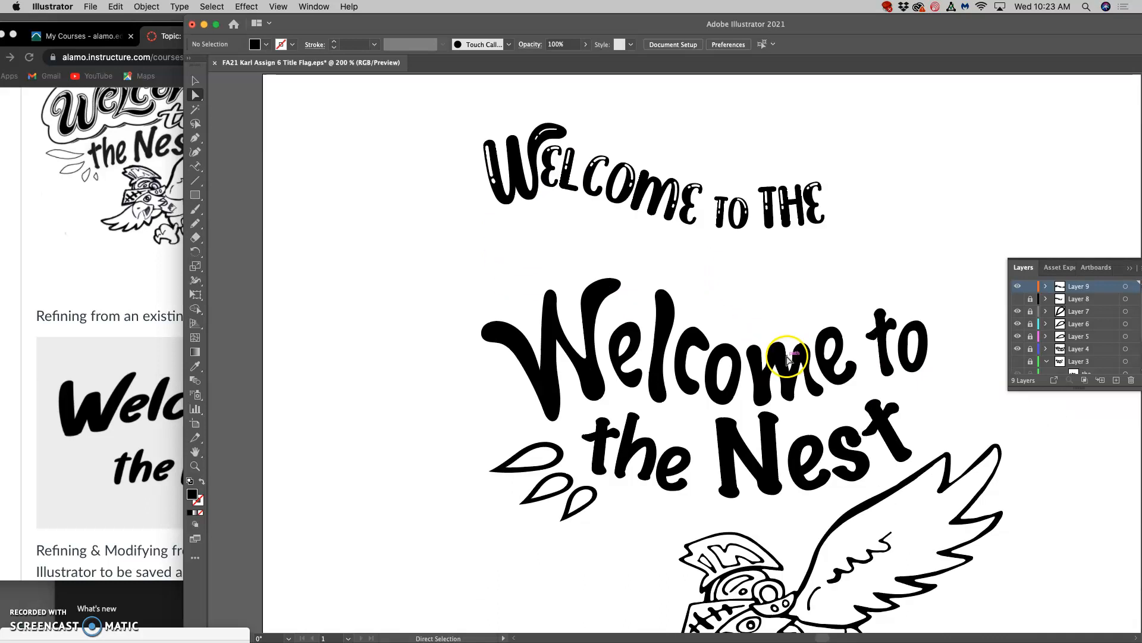
{"action": "scroll", "coordinate": [788, 360], "scroll_direction": "right", "scroll_amount": 3}
{"action": "scroll", "coordinate": [785, 360], "scroll_direction": "up", "scroll_amount": 1}
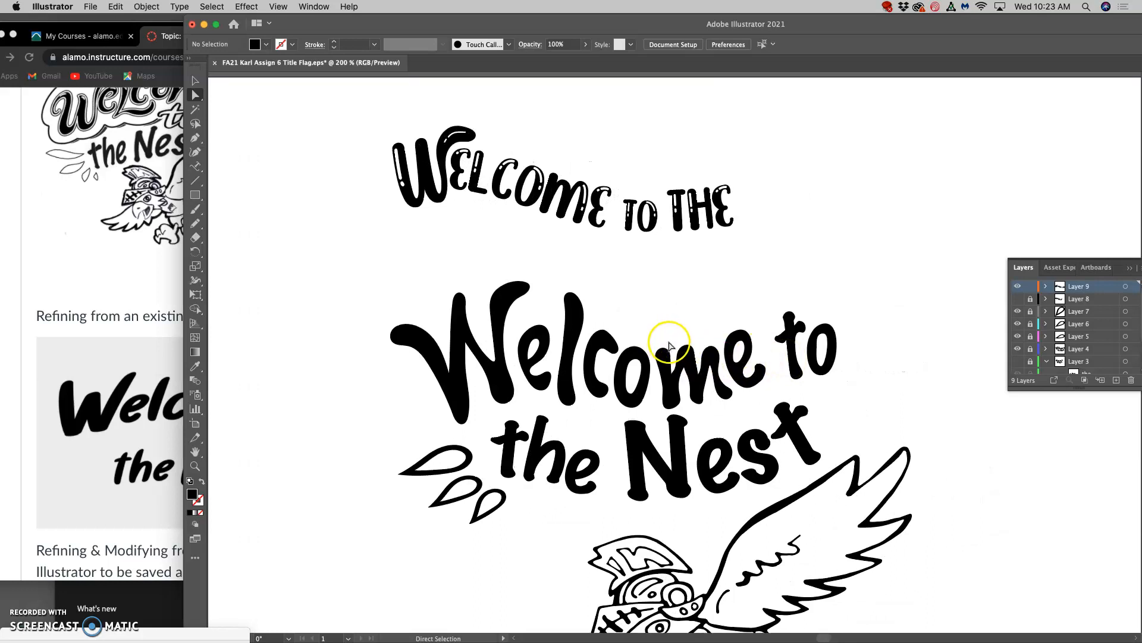
{"action": "scroll", "coordinate": [476, 312], "scroll_direction": "left", "scroll_amount": 3}
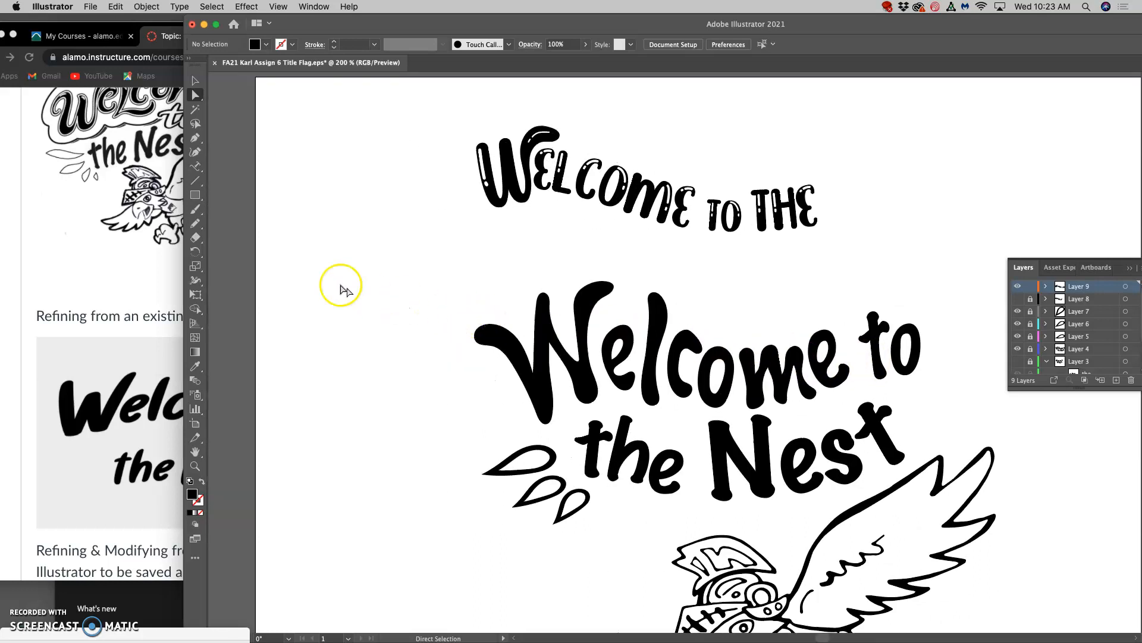
Switch to Chrome to examine the refined blocking sketch on the assignment page, and return to Illustrator.
{"action": "left_click", "coordinate": [152, 161]}
{"action": "scroll", "coordinate": [136, 131], "scroll_direction": "up", "scroll_amount": 4}
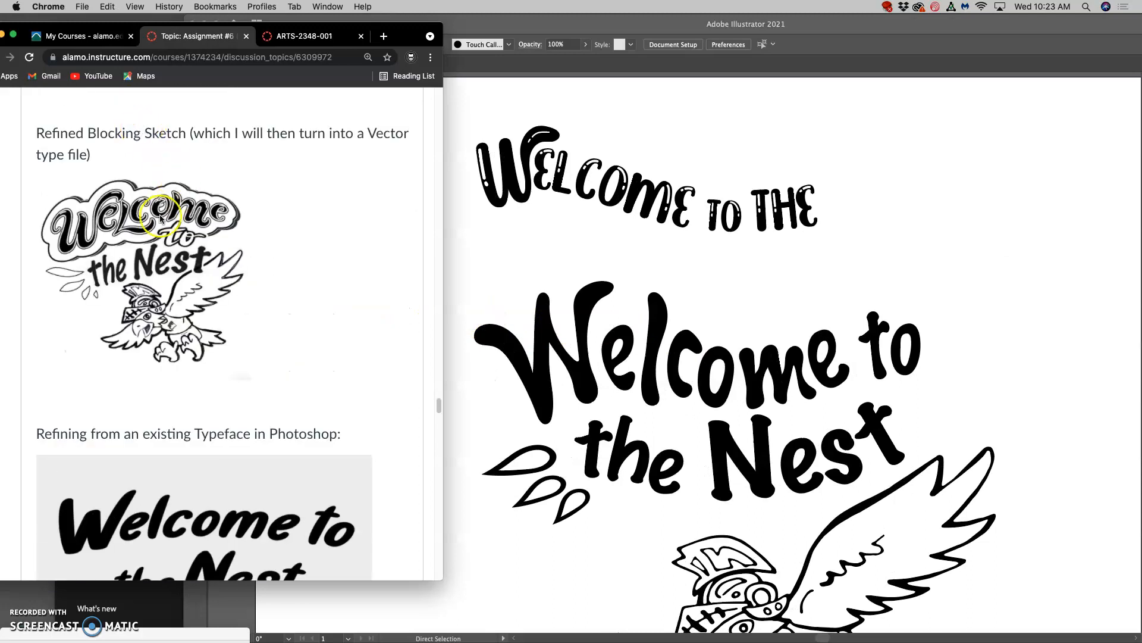
{"action": "left_click", "coordinate": [572, 369]}
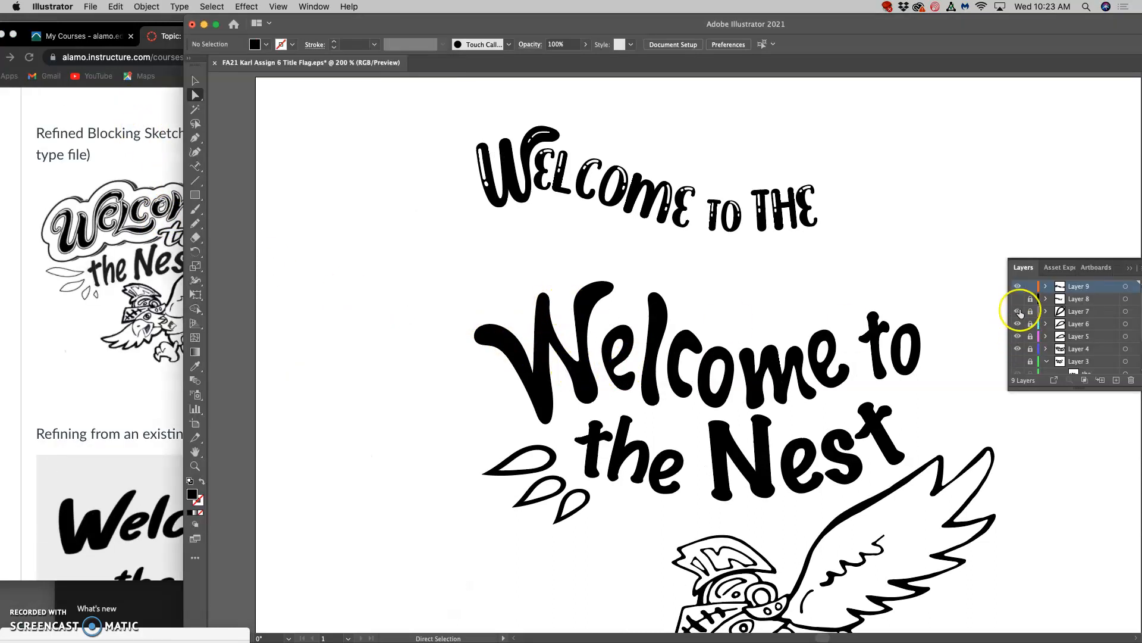
Hide Layer 9, check which layer holds the larger "Welcome to the Nest" lettering, and unlock Layer 4.
{"action": "left_click", "coordinate": [1018, 286]}
{"action": "left_click", "coordinate": [1031, 287]}
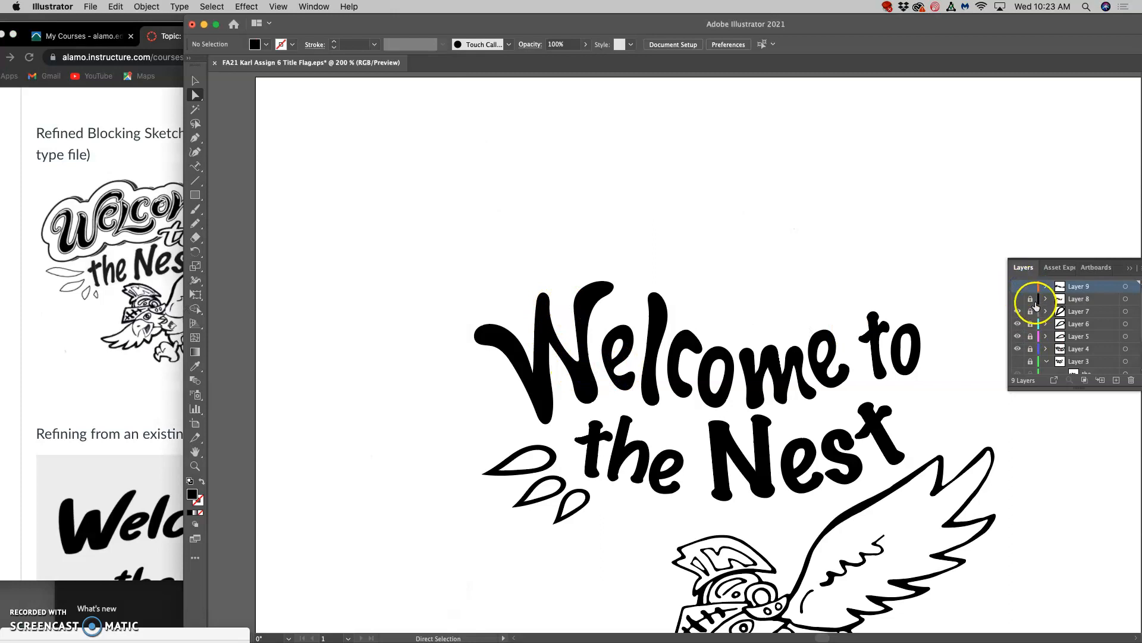
{"action": "left_click", "coordinate": [1029, 322]}
{"action": "scroll", "coordinate": [1029, 323], "scroll_direction": "down", "scroll_amount": 2}
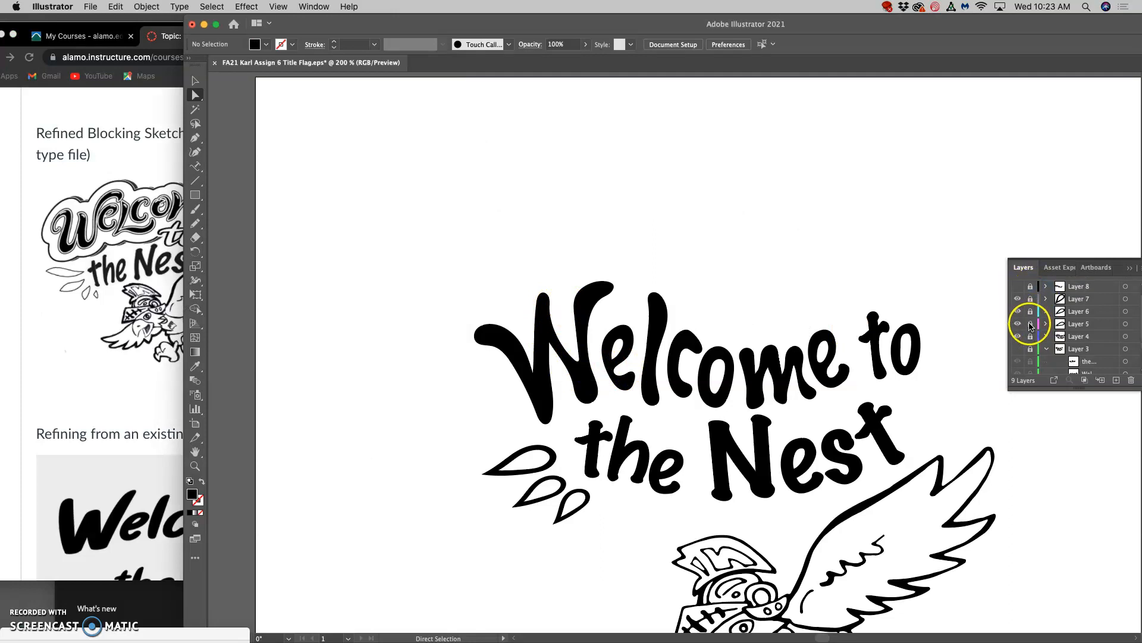
{"action": "left_click", "coordinate": [1018, 337]}
{"action": "left_click", "coordinate": [1018, 337]}
{"action": "left_click", "coordinate": [1018, 324]}
{"action": "left_click", "coordinate": [1018, 324]}
{"action": "left_click", "coordinate": [1031, 323]}
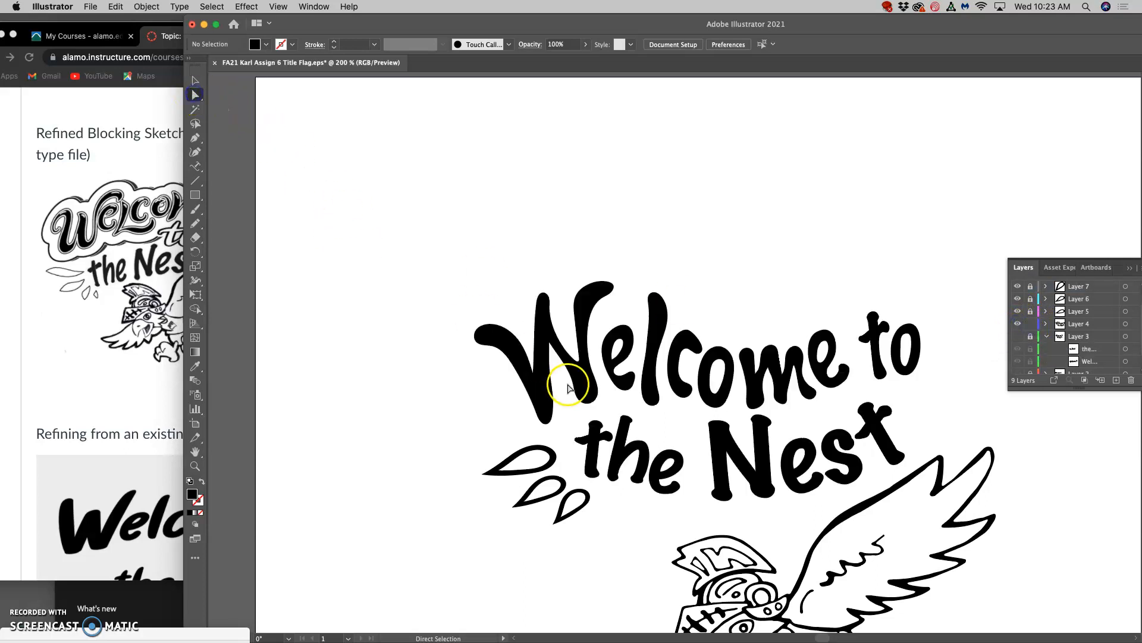
Select the large W and redraw the start of its first stroke with the Pencil tool as a thick inward-curling spiral.
{"action": "left_click", "coordinate": [545, 381]}
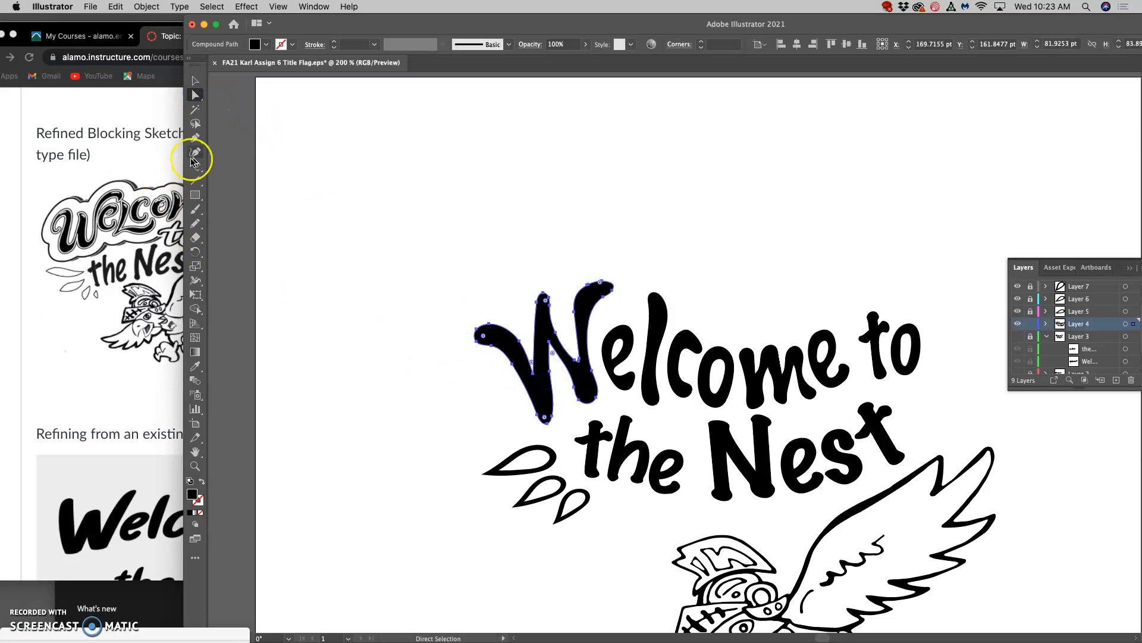
{"action": "left_click", "coordinate": [195, 224]}
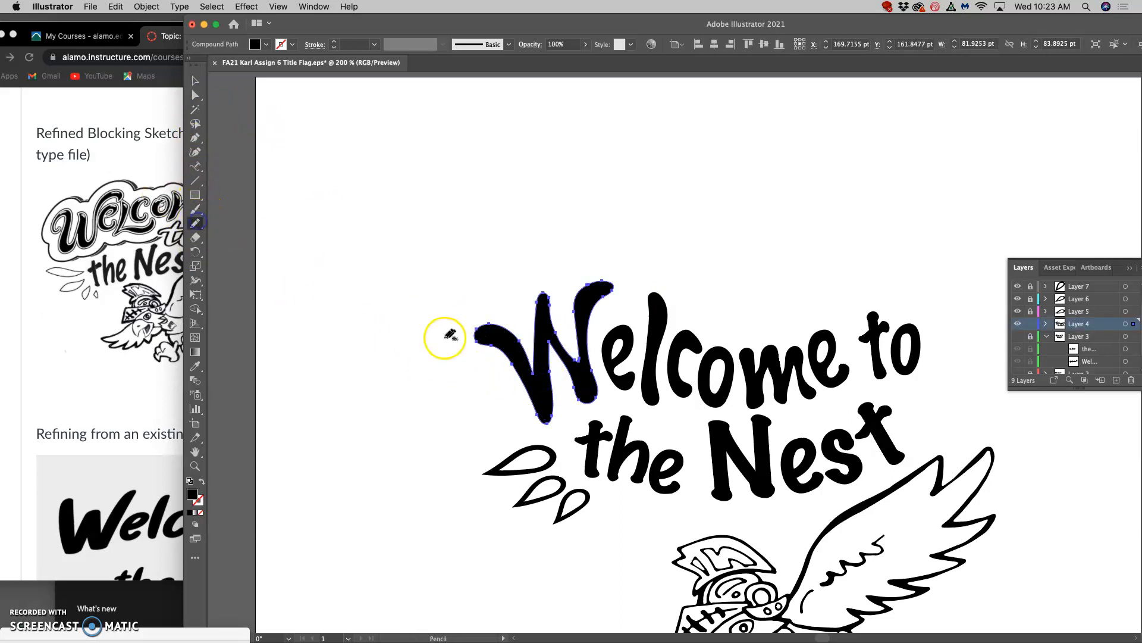
{"action": "mouse_move", "coordinate": [519, 341]}
{"action": "left_mouse_down"}
{"action": "mouse_move", "coordinate": [484, 324]}
{"action": "mouse_move", "coordinate": [465, 343]}
{"action": "mouse_move", "coordinate": [475, 381]}
{"action": "mouse_move", "coordinate": [502, 379]}
{"action": "left_mouse_up"}
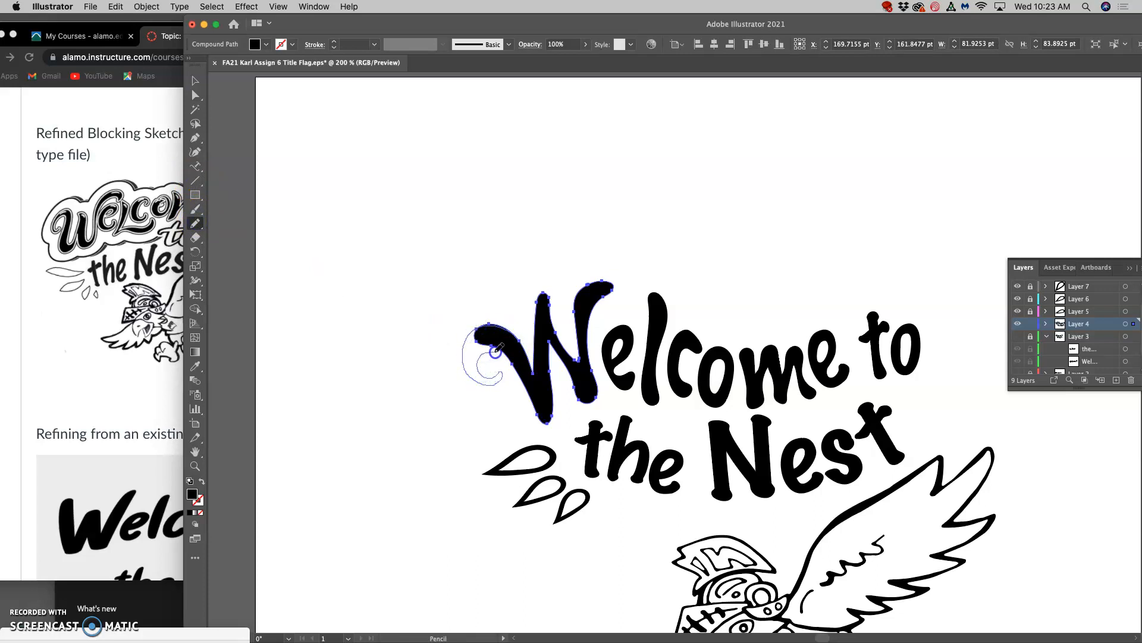
{"action": "left_click_drag", "start_coordinate": [513, 364], "coordinate": [519, 375]}
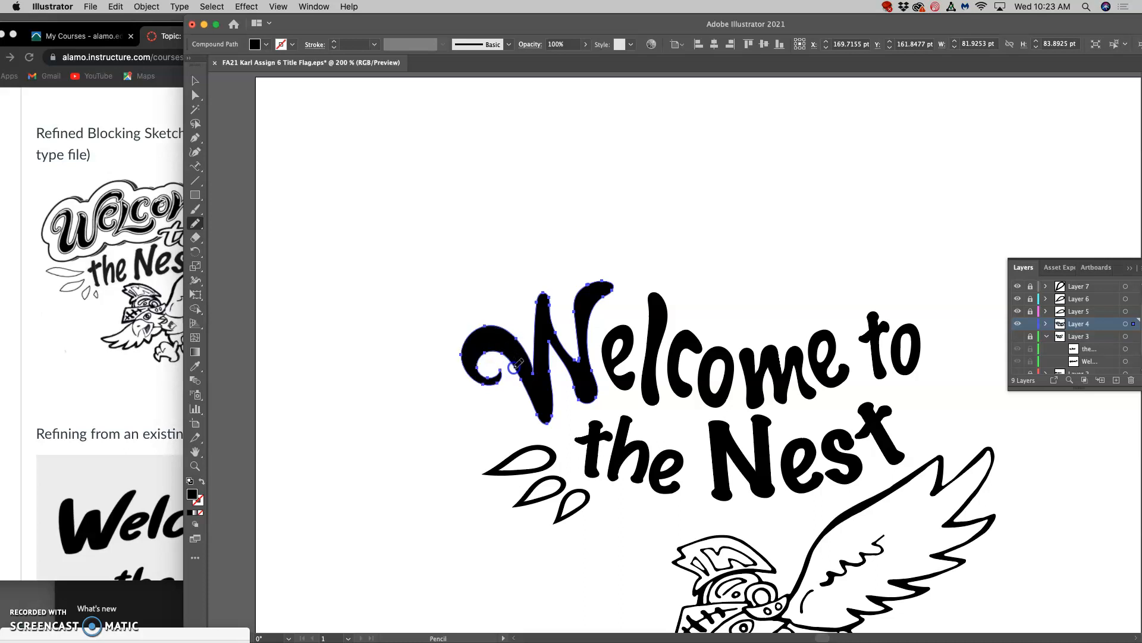
Check the Pencil tool options and try redrawing the outline of the W's last stem.
{"action": "double_click", "coordinate": [196, 226]}
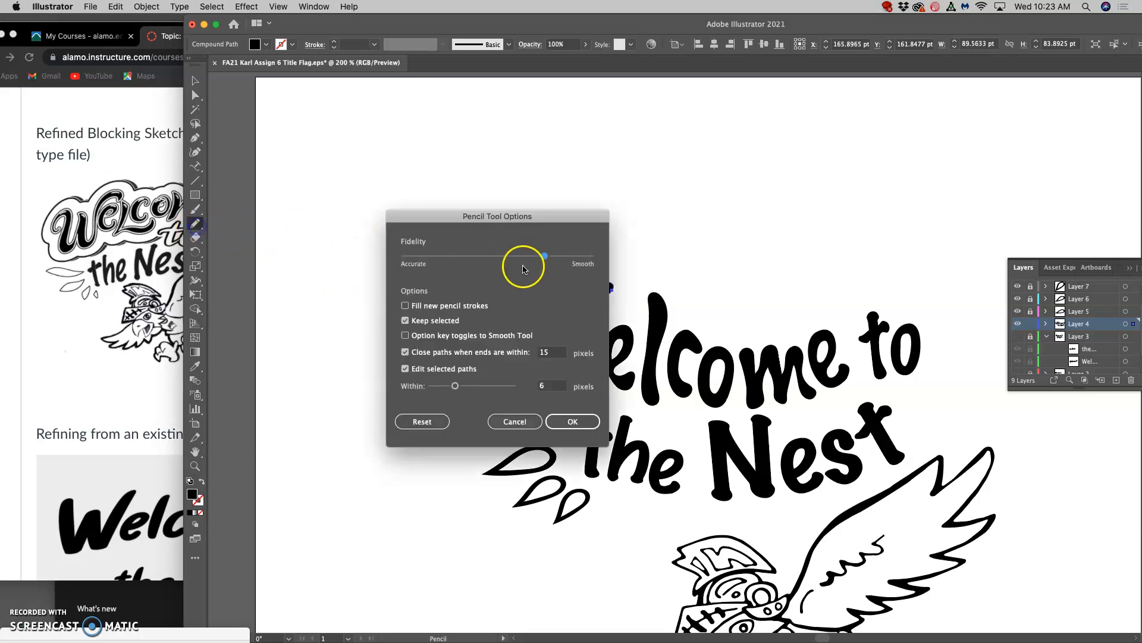
{"action": "left_click", "coordinate": [571, 426]}
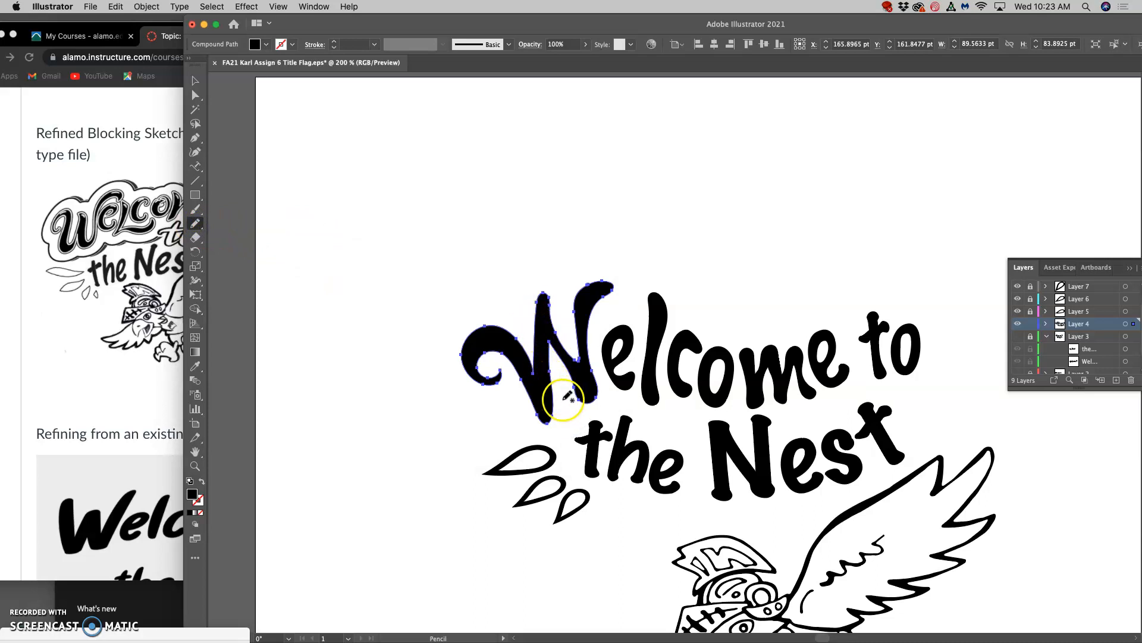
{"action": "left_click_drag", "start_coordinate": [550, 344], "coordinate": [552, 348]}
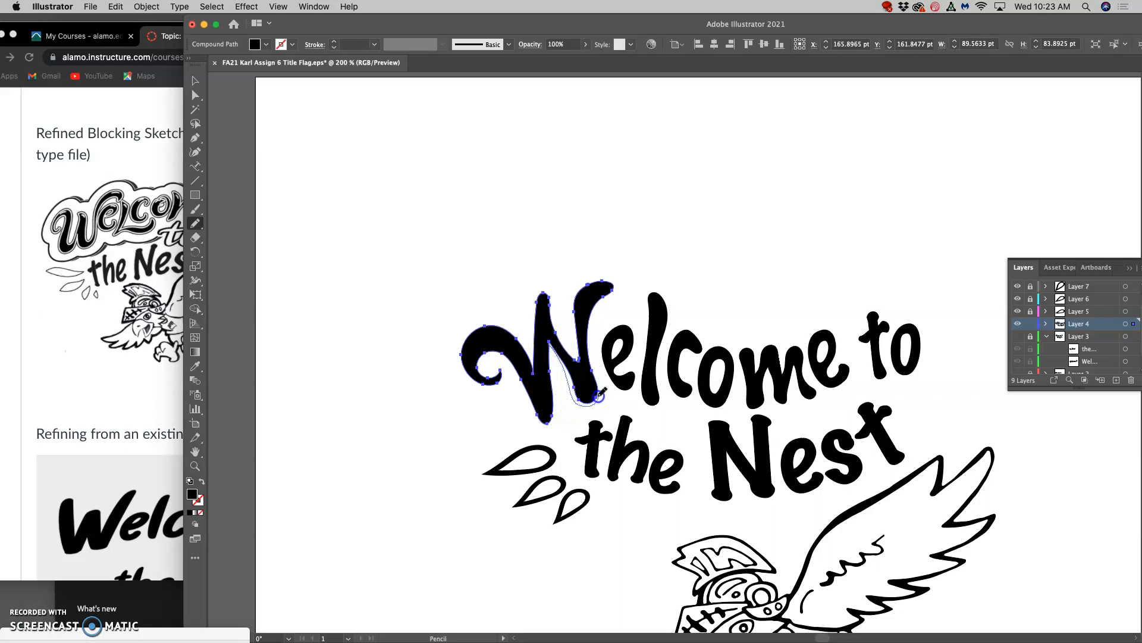
{"action": "mouse_move", "coordinate": [595, 335]}
{"action": "left_mouse_down"}
{"action": "mouse_move", "coordinate": [634, 315]}
{"action": "mouse_move", "coordinate": [641, 301]}
{"action": "mouse_move", "coordinate": [631, 278]}
{"action": "mouse_move", "coordinate": [600, 280]}
{"action": "left_mouse_up"}
{"action": "left_click_drag", "start_coordinate": [577, 322], "coordinate": [577, 325]}
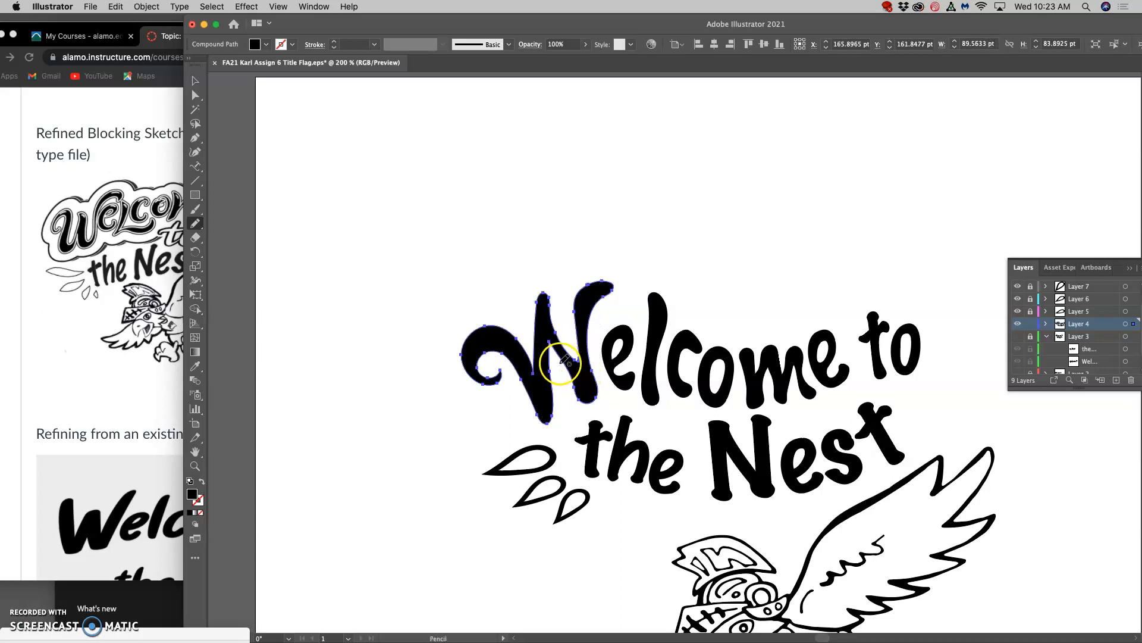
Redraw the W's last stem with a wider base and a swash over the "e", and shorten its middle stem.
{"action": "mouse_move", "coordinate": [553, 412]}
{"action": "left_mouse_down"}
{"action": "mouse_move", "coordinate": [543, 421]}
{"action": "mouse_move", "coordinate": [560, 404]}
{"action": "left_mouse_up"}
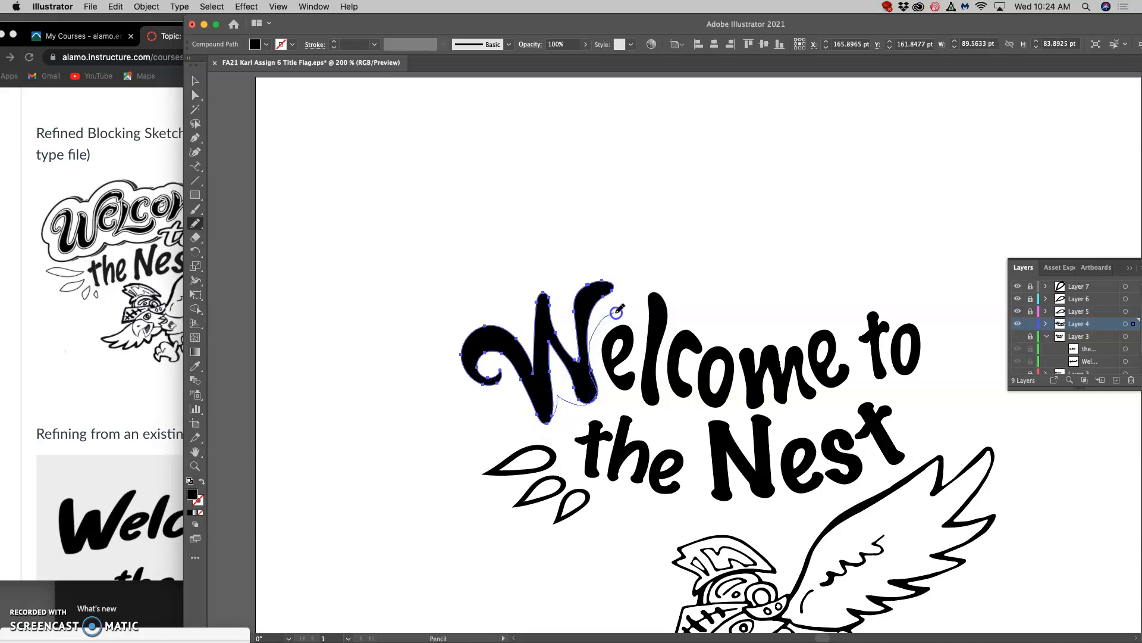
{"action": "mouse_move", "coordinate": [631, 316]}
{"action": "left_mouse_down"}
{"action": "mouse_move", "coordinate": [637, 296]}
{"action": "mouse_move", "coordinate": [607, 286]}
{"action": "left_mouse_up"}
{"action": "mouse_move", "coordinate": [580, 335]}
{"action": "left_mouse_down"}
{"action": "mouse_move", "coordinate": [571, 385]}
{"action": "mouse_move", "coordinate": [543, 408]}
{"action": "mouse_move", "coordinate": [552, 410]}
{"action": "mouse_move", "coordinate": [532, 360]}
{"action": "left_mouse_up"}
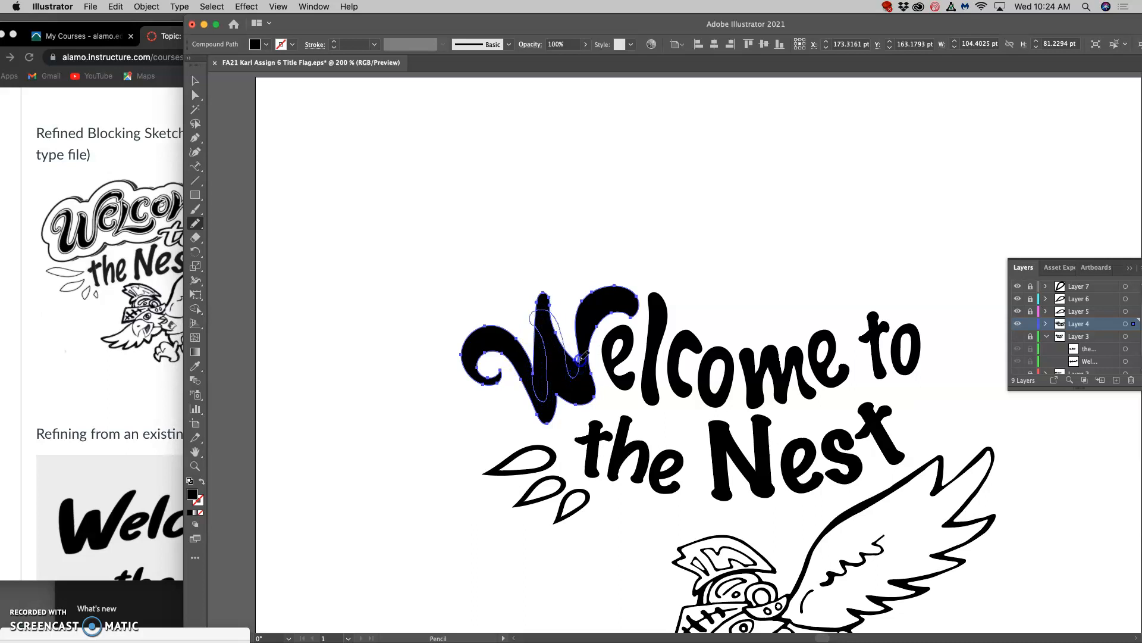
{"action": "left_click_drag", "start_coordinate": [581, 308], "coordinate": [580, 309]}
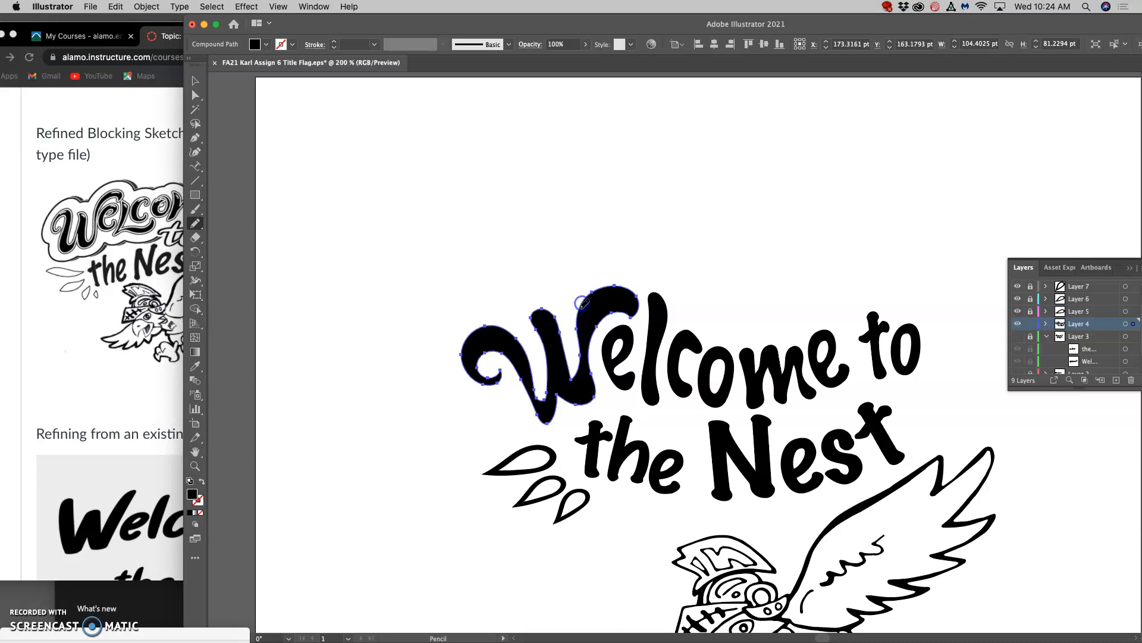
Lower the top of the W's middle stem and redraw the outer curves along the letter's base with the Pencil tool.
{"action": "scroll", "coordinate": [594, 427], "scroll_direction": "right", "scroll_amount": 3}
{"action": "scroll", "coordinate": [595, 425], "scroll_direction": "down", "scroll_amount": 2}
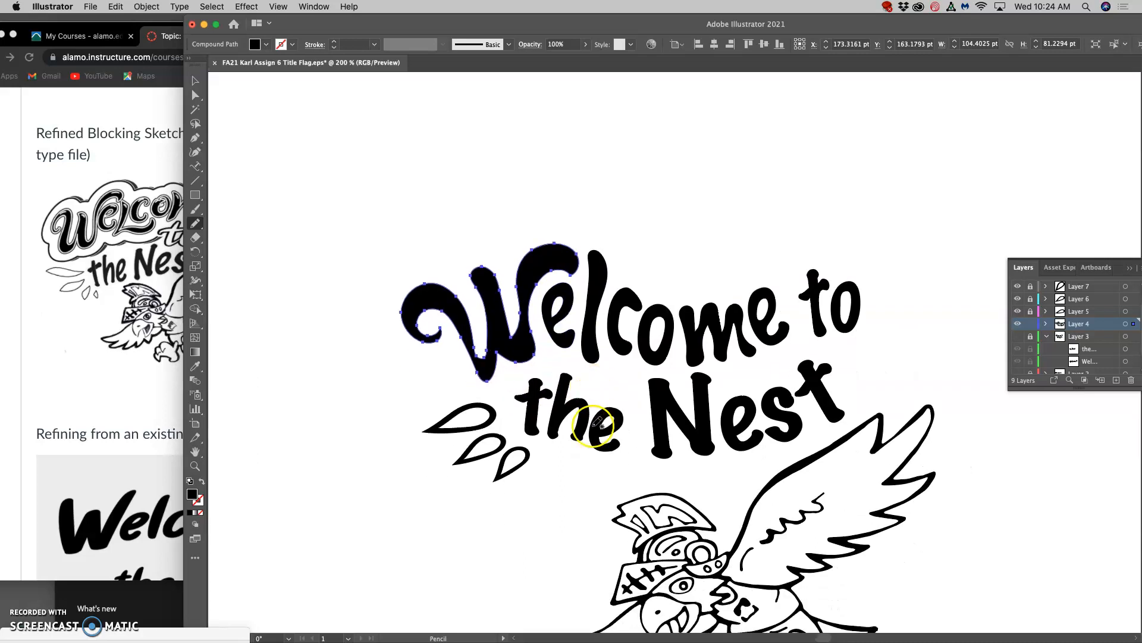
{"action": "left_click_drag", "start_coordinate": [491, 333], "coordinate": [491, 334]}
{"action": "mouse_move", "coordinate": [500, 291]}
{"action": "left_mouse_down"}
{"action": "mouse_move", "coordinate": [484, 311]}
{"action": "mouse_move", "coordinate": [499, 281]}
{"action": "mouse_move", "coordinate": [492, 306]}
{"action": "left_mouse_up"}
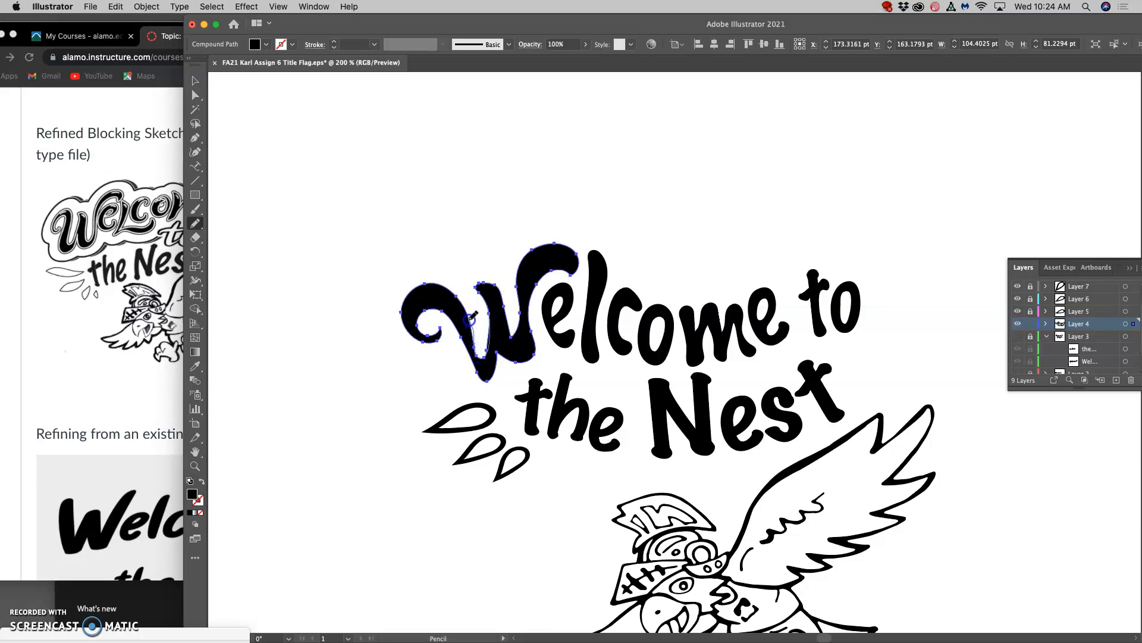
{"action": "mouse_move", "coordinate": [468, 314]}
{"action": "left_mouse_down"}
{"action": "mouse_move", "coordinate": [474, 336]}
{"action": "mouse_move", "coordinate": [454, 311]}
{"action": "mouse_move", "coordinate": [433, 309]}
{"action": "mouse_move", "coordinate": [456, 354]}
{"action": "mouse_move", "coordinate": [490, 380]}
{"action": "left_mouse_up"}
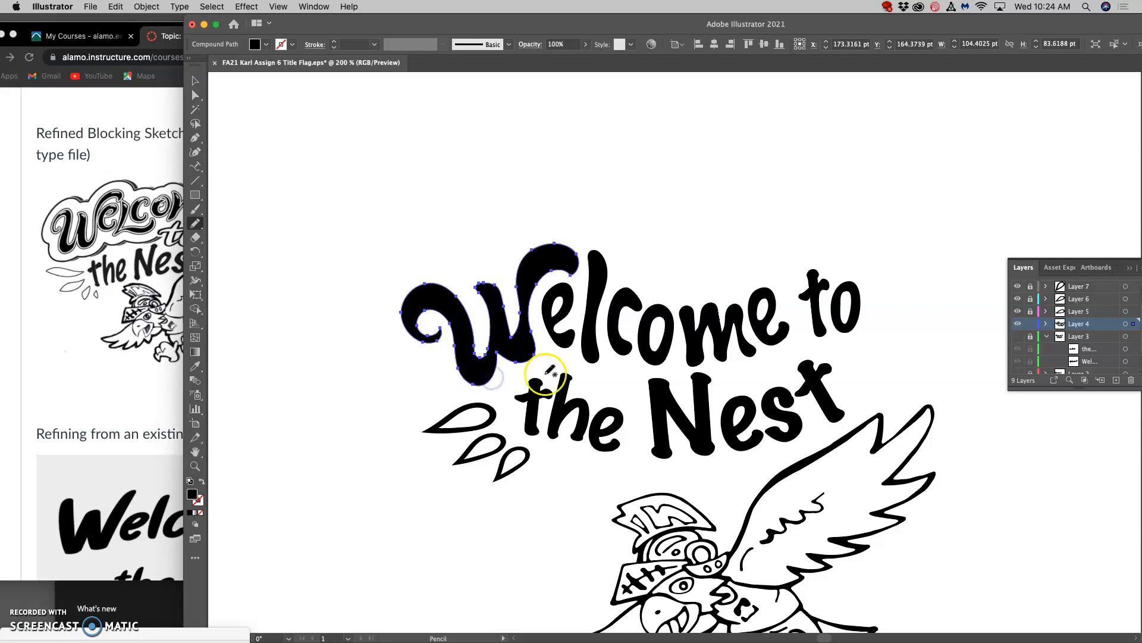
{"action": "mouse_move", "coordinate": [574, 350]}
{"action": "left_mouse_down"}
{"action": "mouse_move", "coordinate": [492, 357]}
{"action": "mouse_move", "coordinate": [495, 374]}
{"action": "left_mouse_up"}
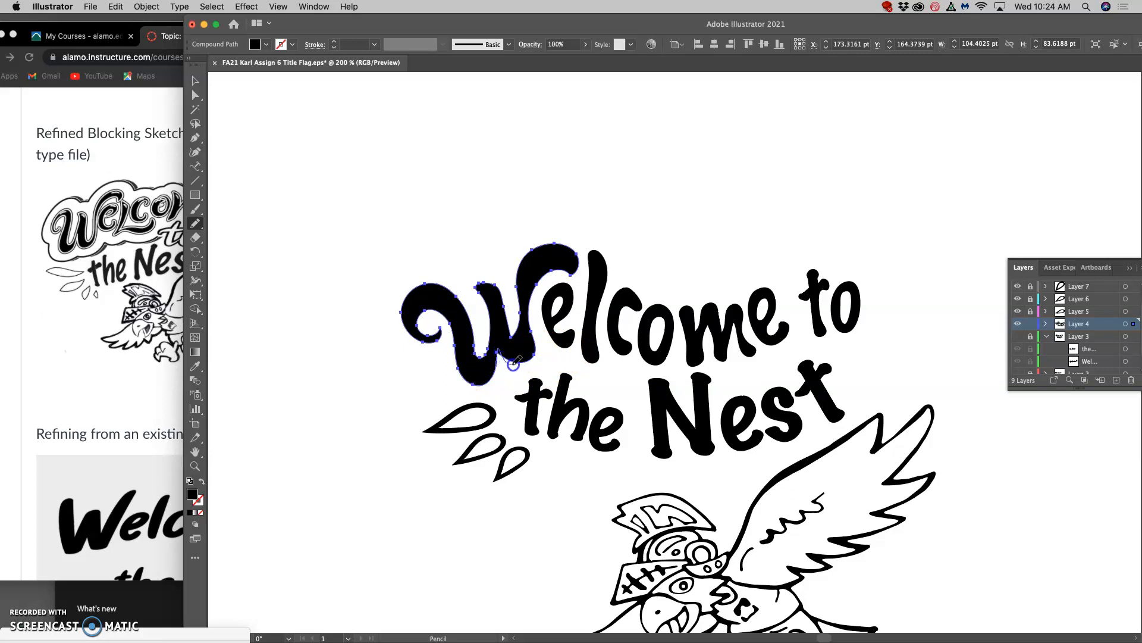
{"action": "left_click_drag", "start_coordinate": [530, 360], "coordinate": [533, 355]}
Redraw the outline of the first "e" in "Welcome" with the Pencil tool, making it slightly wider, shorter and rounder.
{"action": "mouse_move", "coordinate": [560, 317]}
{"action": "left_mouse_down"}
{"action": "mouse_move", "coordinate": [565, 292]}
{"action": "mouse_move", "coordinate": [577, 301]}
{"action": "mouse_move", "coordinate": [550, 333]}
{"action": "mouse_move", "coordinate": [570, 310]}
{"action": "left_mouse_up"}
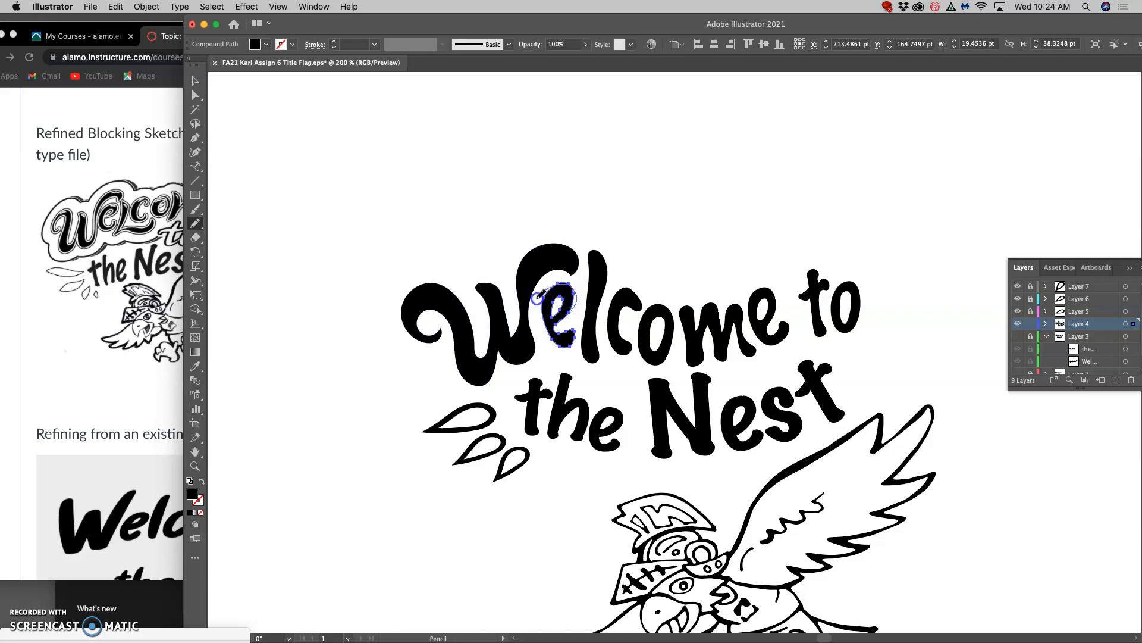
{"action": "left_click_drag", "start_coordinate": [566, 341], "coordinate": [537, 319]}
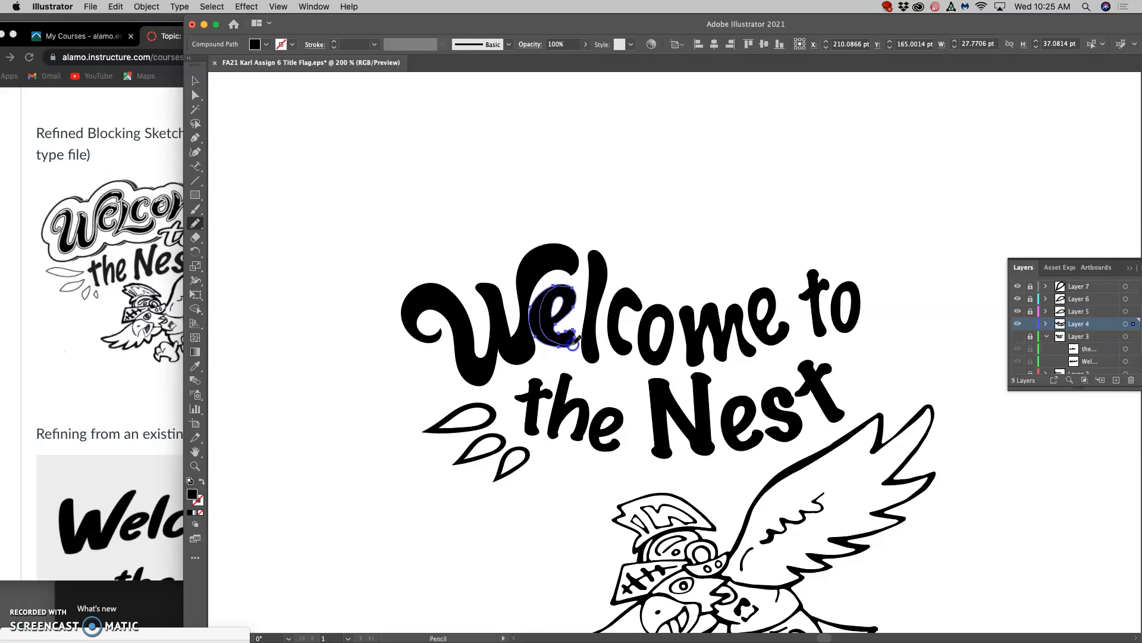
{"action": "left_click_drag", "start_coordinate": [574, 341], "coordinate": [575, 345]}
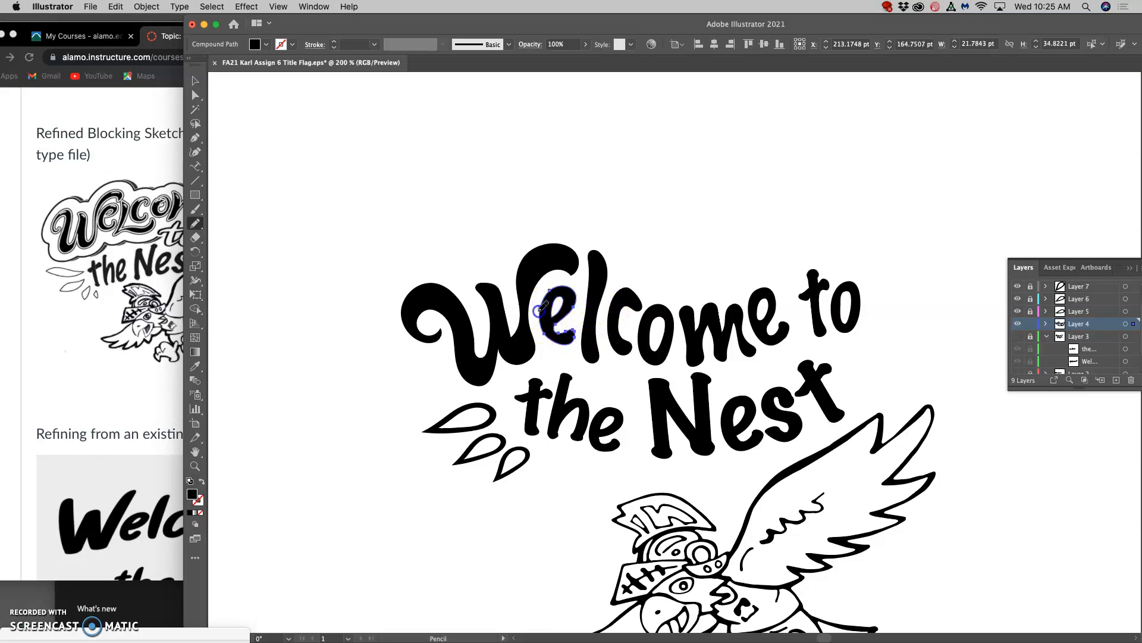
{"action": "left_click_drag", "start_coordinate": [543, 341], "coordinate": [548, 337]}
{"action": "key", "text": "super+z"}
{"action": "mouse_move", "coordinate": [556, 324]}
{"action": "left_mouse_down"}
{"action": "mouse_move", "coordinate": [586, 325]}
{"action": "mouse_move", "coordinate": [554, 331]}
{"action": "left_mouse_up"}
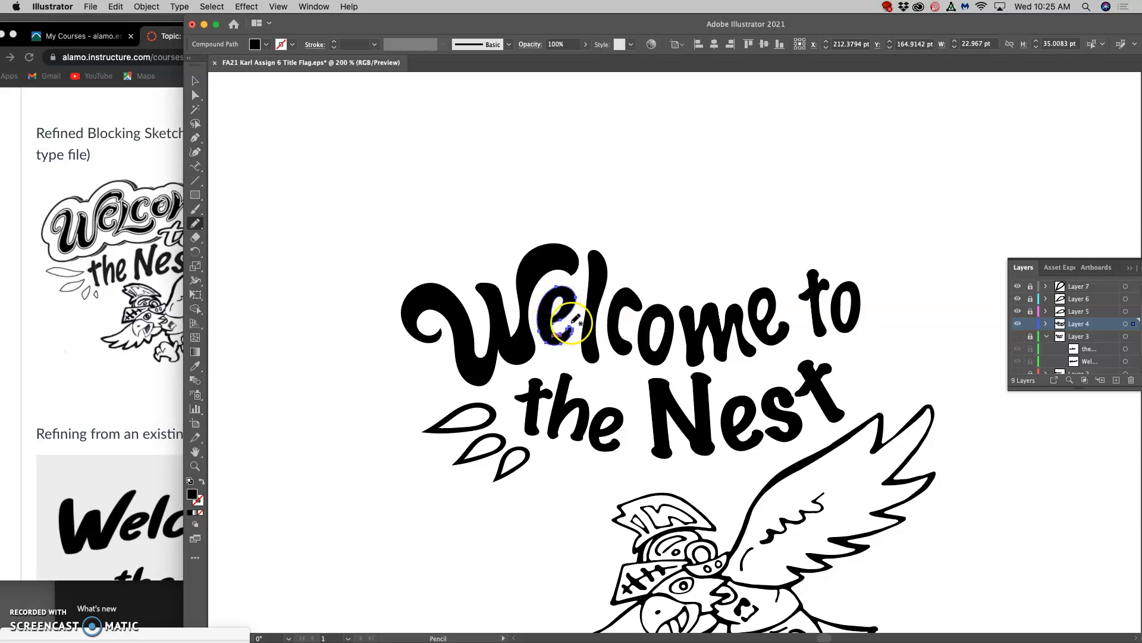
Redraw the foot of the "l" in "Welcome" with the Pencil tool as a curved swash running under the "co".
{"action": "left_click", "coordinate": [598, 298], "text": "super"}
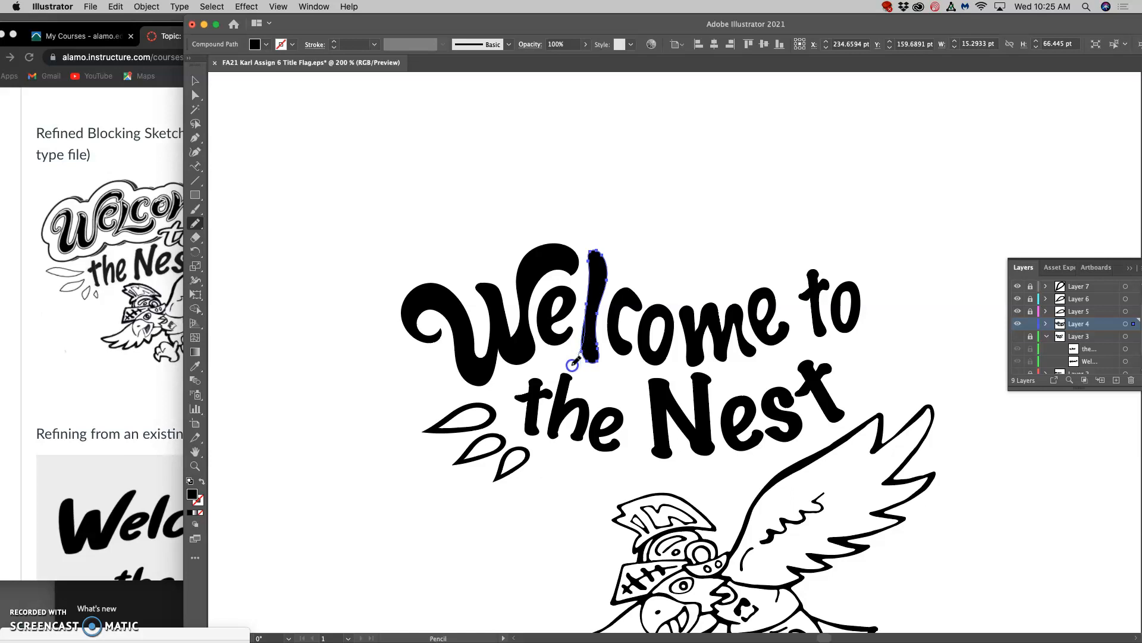
{"action": "left_click_drag", "start_coordinate": [601, 372], "coordinate": [625, 377]}
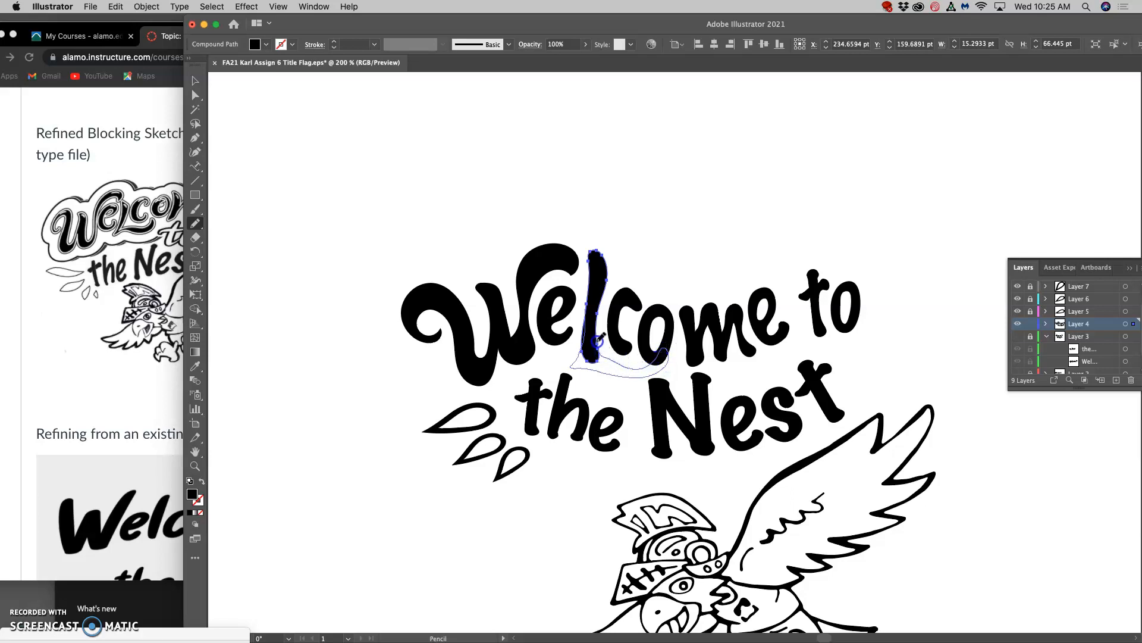
{"action": "left_click_drag", "start_coordinate": [597, 342], "coordinate": [598, 342]}
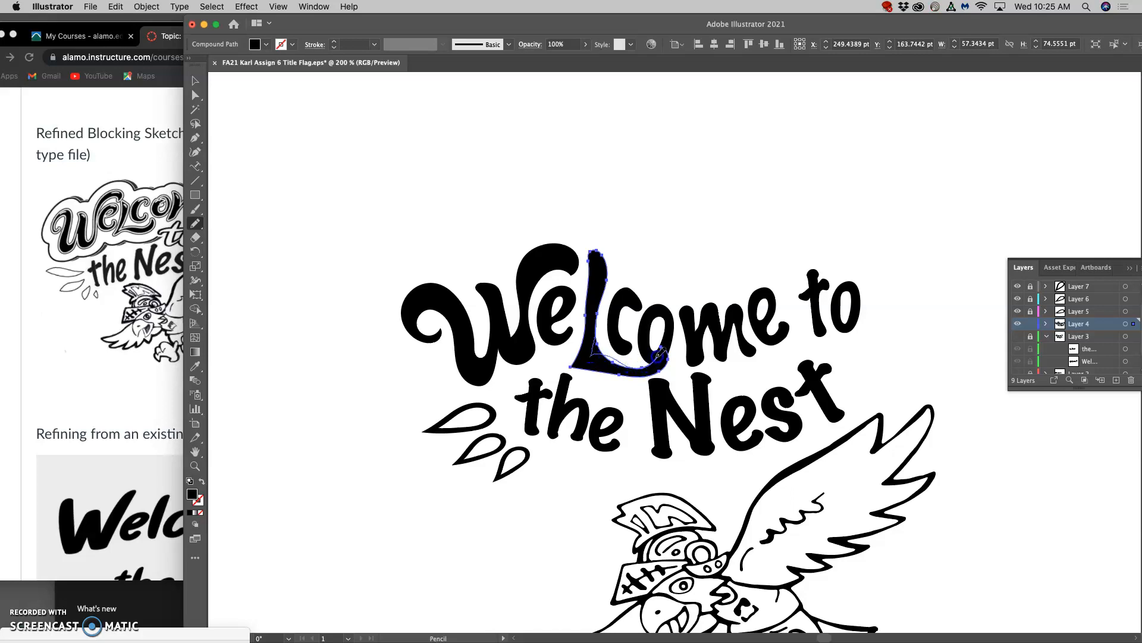
{"action": "mouse_move", "coordinate": [665, 349]}
{"action": "left_mouse_down"}
{"action": "mouse_move", "coordinate": [591, 352]}
{"action": "mouse_move", "coordinate": [597, 339]}
{"action": "left_mouse_up"}
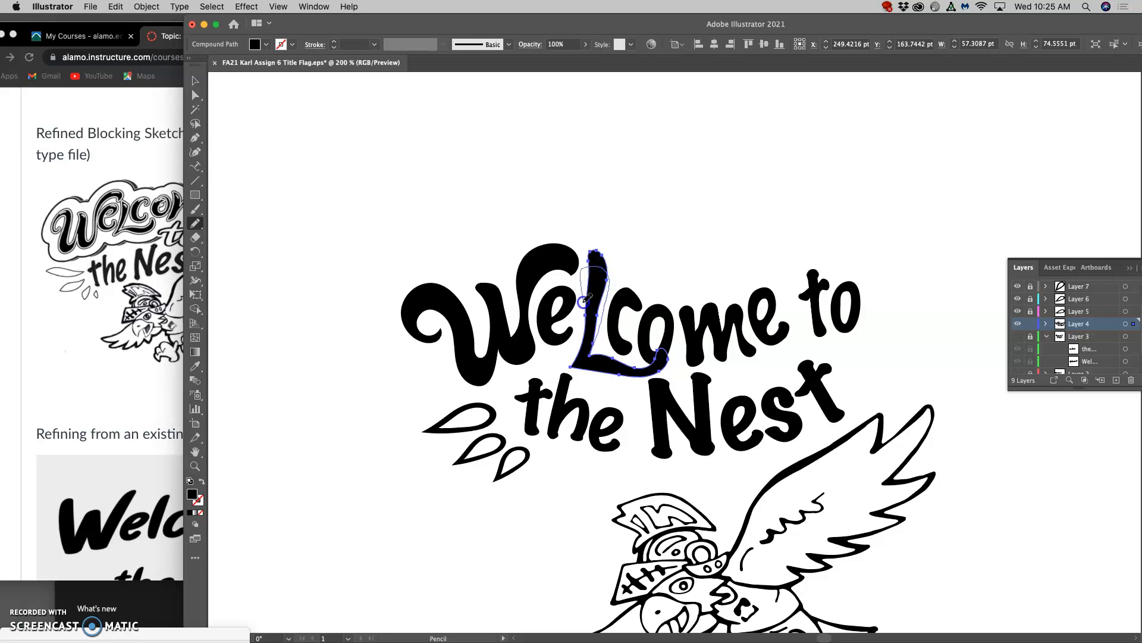
Redraw the stem of the "l" shorter and thicker with a rounded top, and refine the curves of its foot swash.
{"action": "mouse_move", "coordinate": [584, 340]}
{"action": "left_mouse_down"}
{"action": "mouse_move", "coordinate": [603, 323]}
{"action": "mouse_move", "coordinate": [619, 328]}
{"action": "mouse_move", "coordinate": [585, 314]}
{"action": "left_mouse_up"}
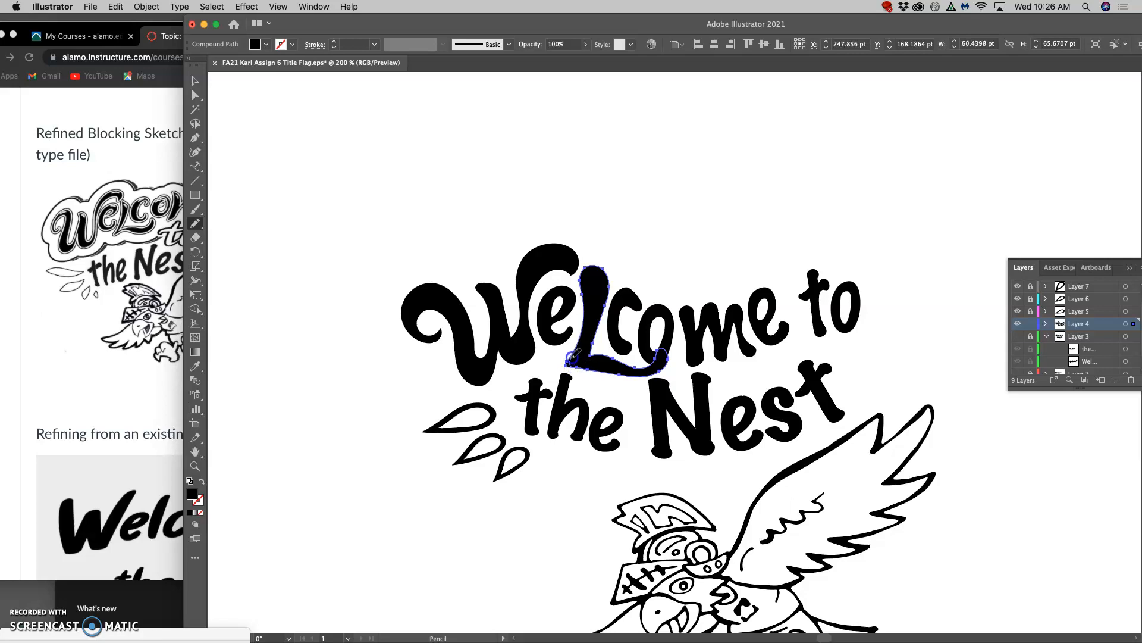
{"action": "mouse_move", "coordinate": [598, 329]}
{"action": "left_mouse_down"}
{"action": "mouse_move", "coordinate": [611, 289]}
{"action": "mouse_move", "coordinate": [608, 300]}
{"action": "left_mouse_up"}
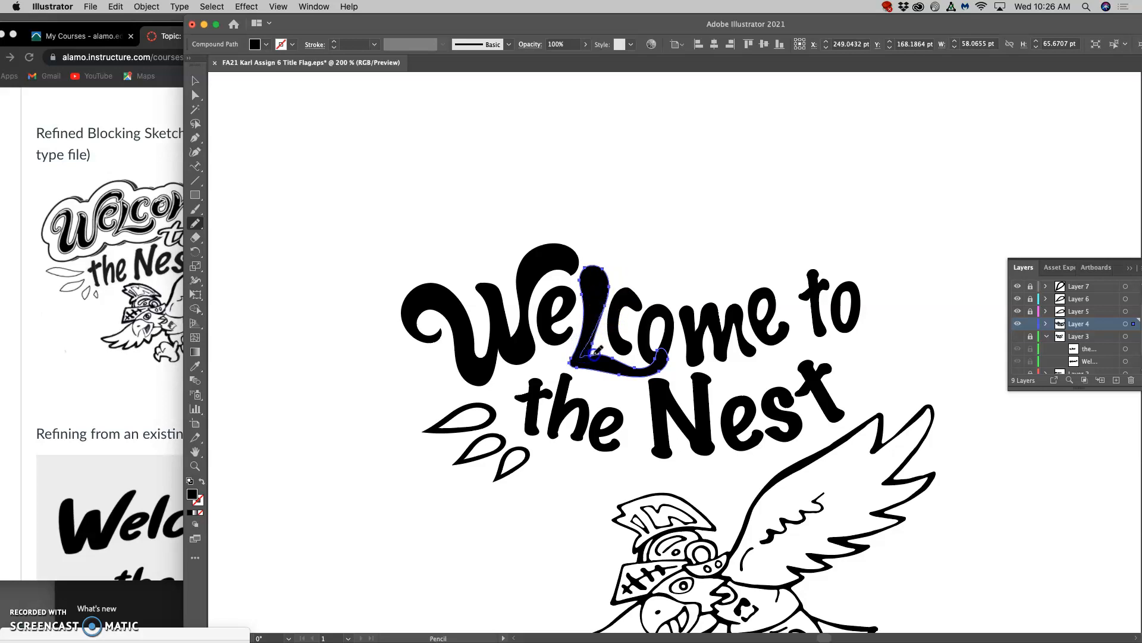
{"action": "key", "text": "super+z"}
{"action": "left_click_drag", "start_coordinate": [598, 325], "coordinate": [589, 350]}
{"action": "left_click_drag", "start_coordinate": [638, 366], "coordinate": [572, 366]}
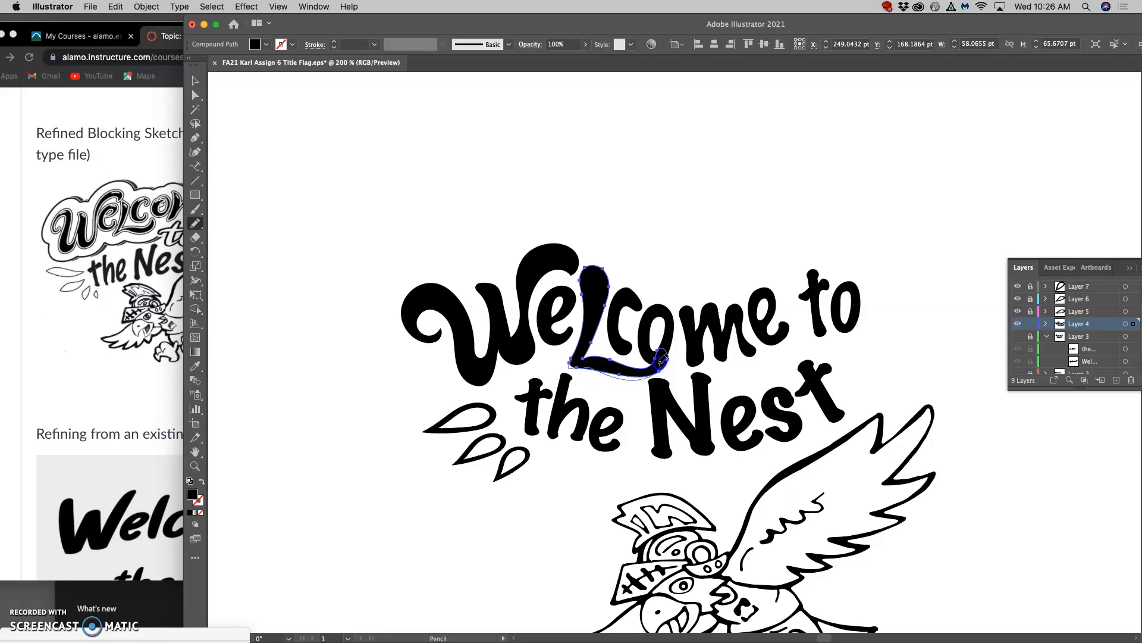
{"action": "left_click_drag", "start_coordinate": [648, 368], "coordinate": [612, 360]}
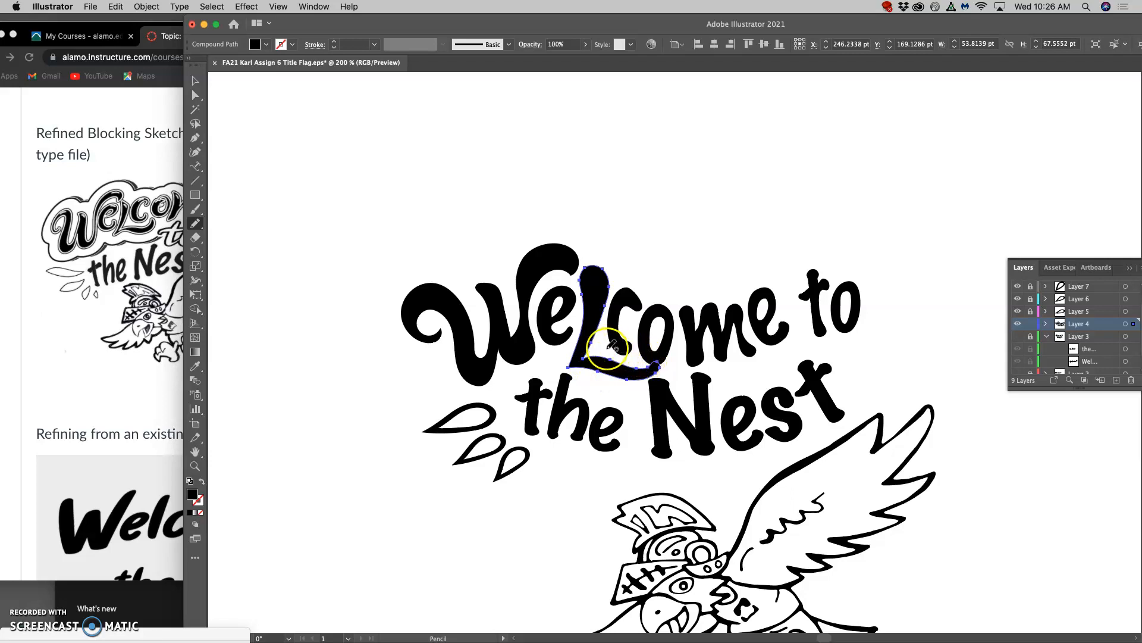
Redraw the outlines of the "c" and "o" in "Welcome" with the Pencil tool, making the "c" shorter above the swash, and deselect.
{"action": "left_click_drag", "start_coordinate": [653, 287], "coordinate": [593, 266]}
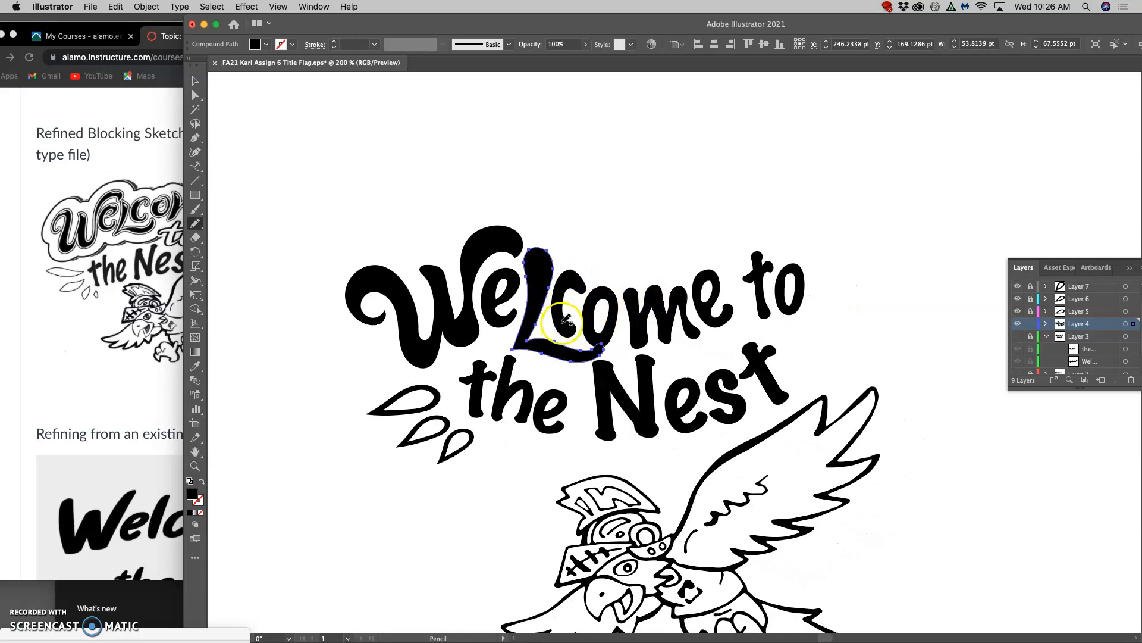
{"action": "left_click", "coordinate": [565, 325], "text": "super"}
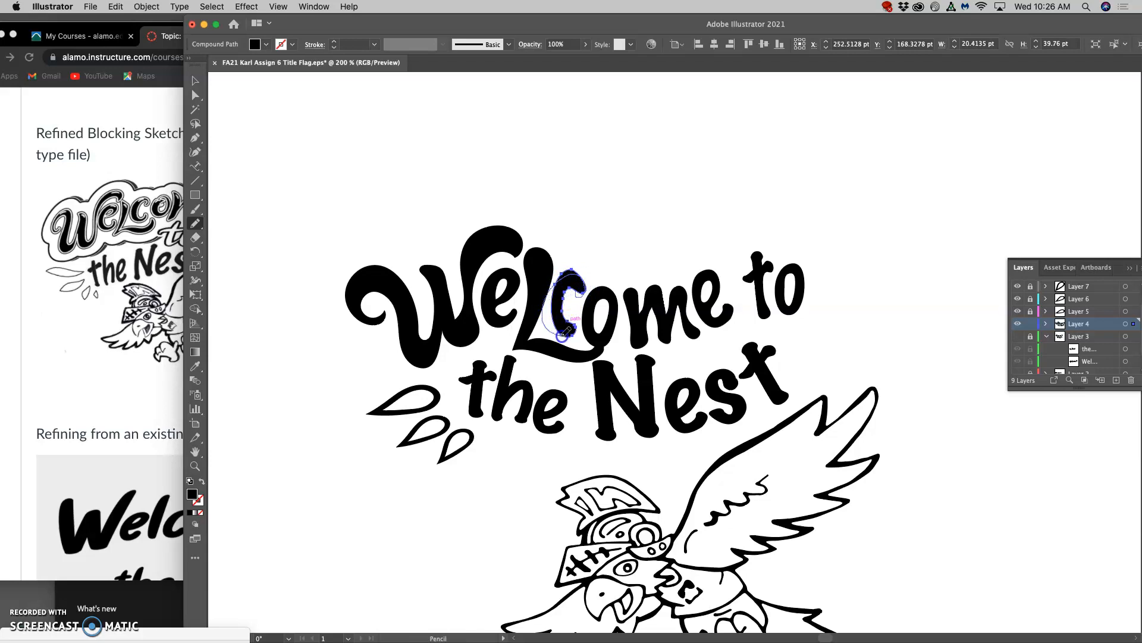
{"action": "left_click_drag", "start_coordinate": [565, 319], "coordinate": [557, 286]}
{"action": "left_click_drag", "start_coordinate": [560, 334], "coordinate": [562, 335]}
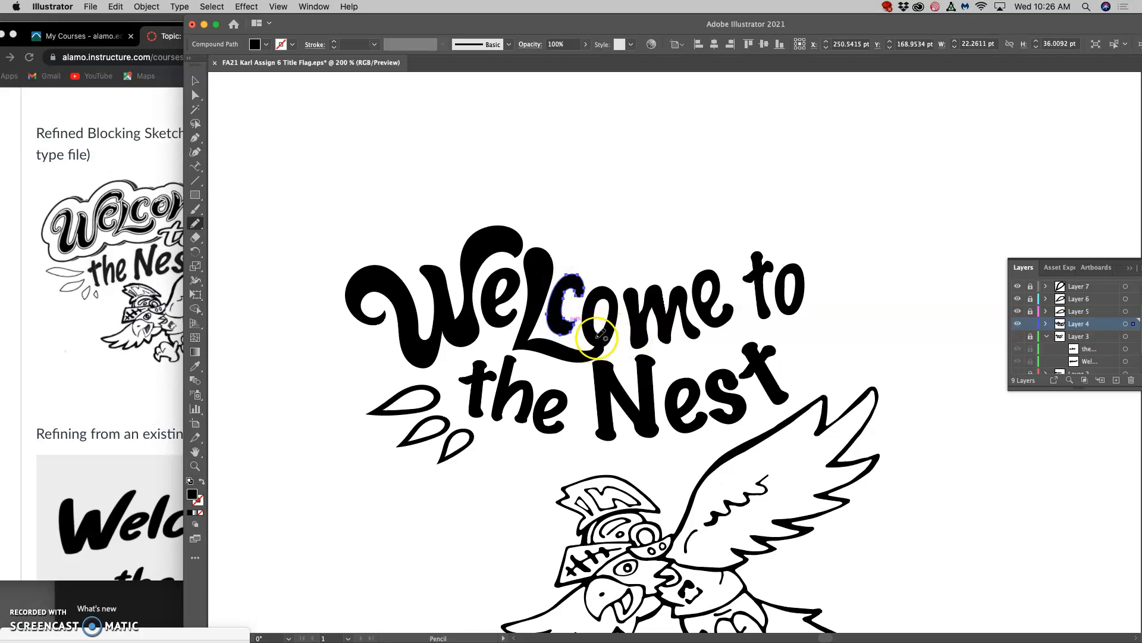
{"action": "left_click", "coordinate": [595, 337], "text": "super"}
{"action": "left_click_drag", "start_coordinate": [606, 338], "coordinate": [608, 335]}
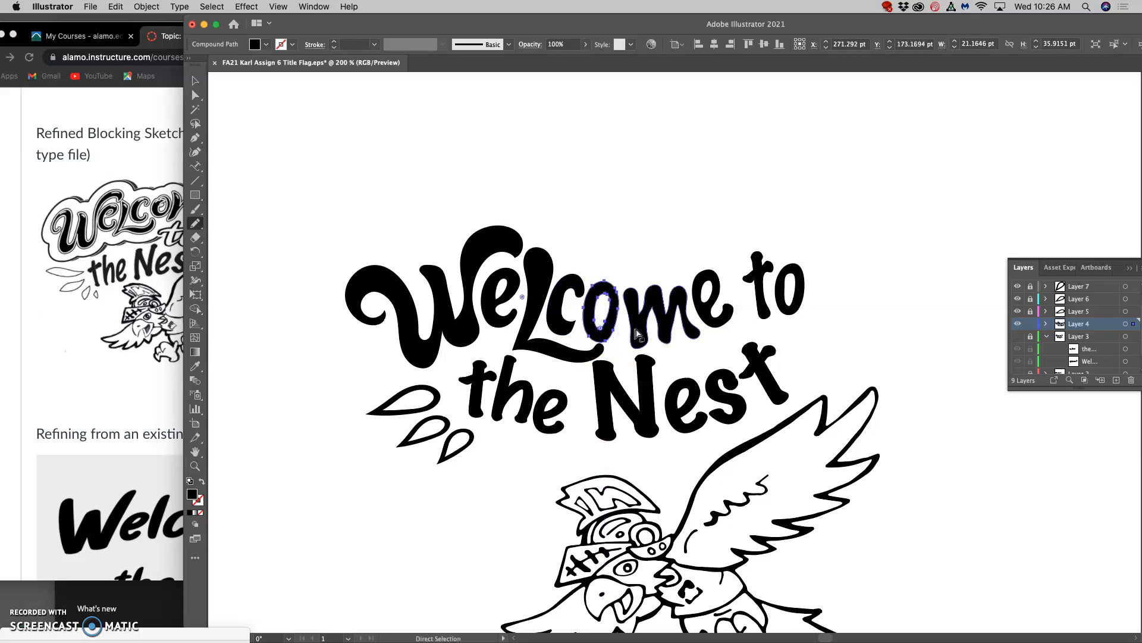
{"action": "key", "text": "super+minus"}
{"action": "key", "text": "super+minus"}
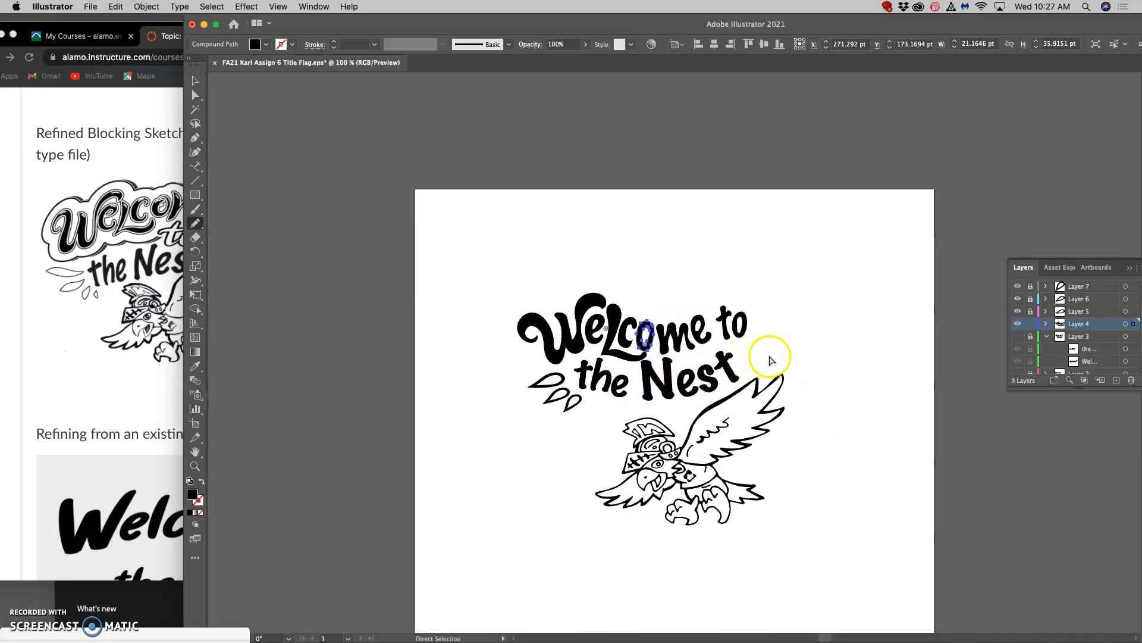
{"action": "left_click", "coordinate": [770, 357], "text": "super"}
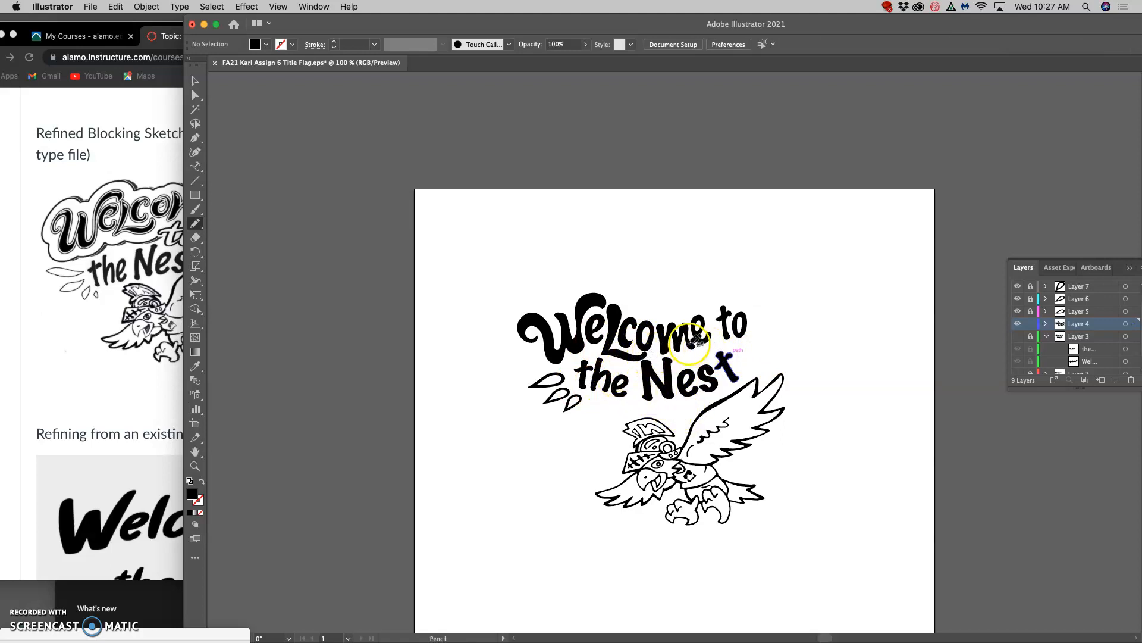
Move the Illustrator window aside and open the "6. Assign #6 Text Design and Poster Layout" folder from the digital course folder on the desktop.
{"action": "scroll", "coordinate": [654, 350], "scroll_direction": "down", "scroll_amount": 5}
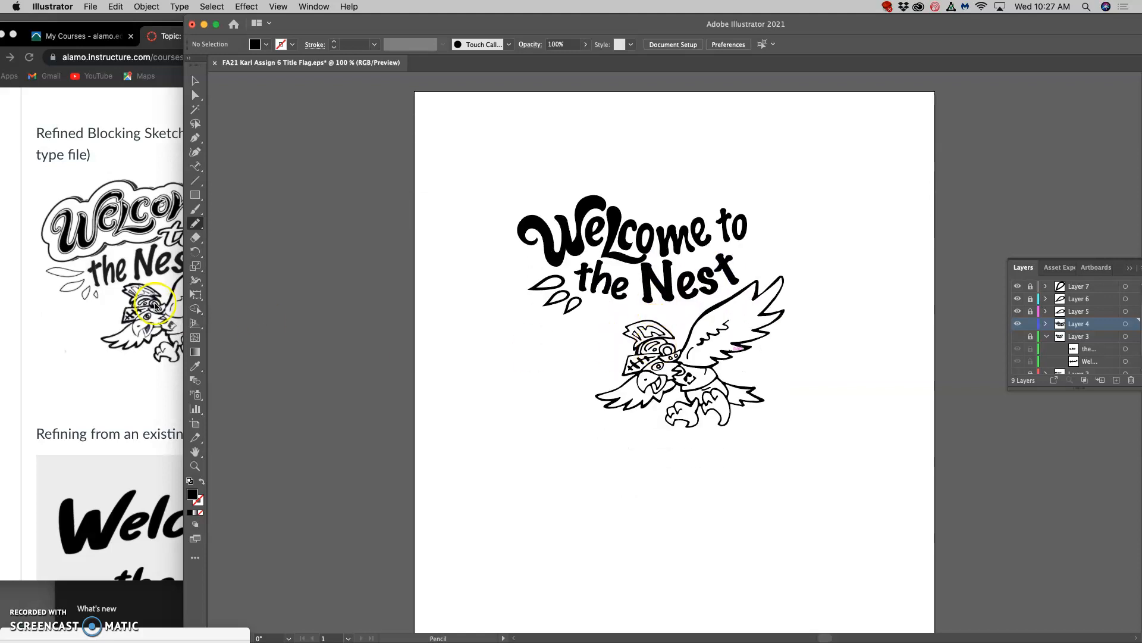
{"action": "double_click", "coordinate": [885, 22]}
{"action": "left_click_drag", "start_coordinate": [885, 20], "coordinate": [682, 4]}
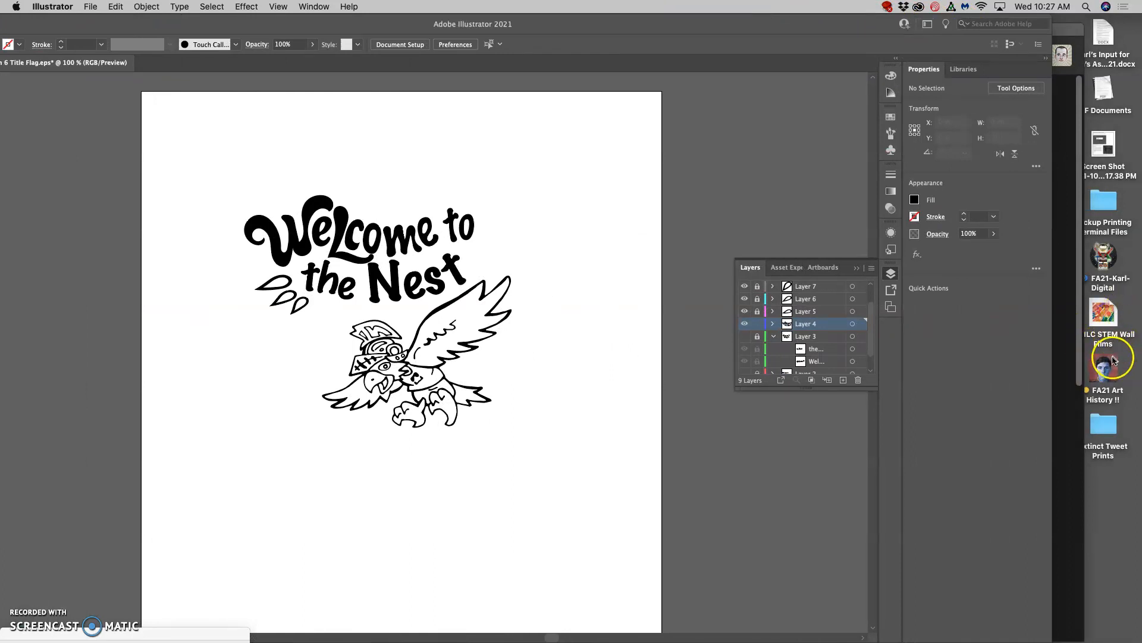
{"action": "left_click", "coordinate": [1102, 256]}
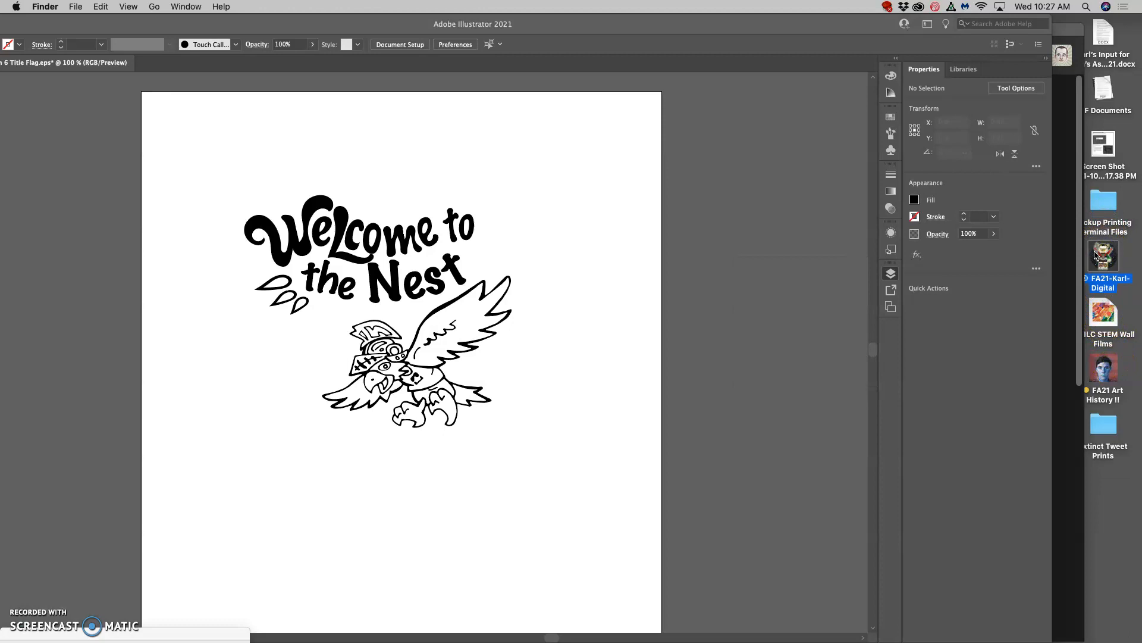
{"action": "left_click", "coordinate": [1100, 255]}
{"action": "double_click", "coordinate": [1101, 256]}
{"action": "left_click", "coordinate": [1010, 227]}
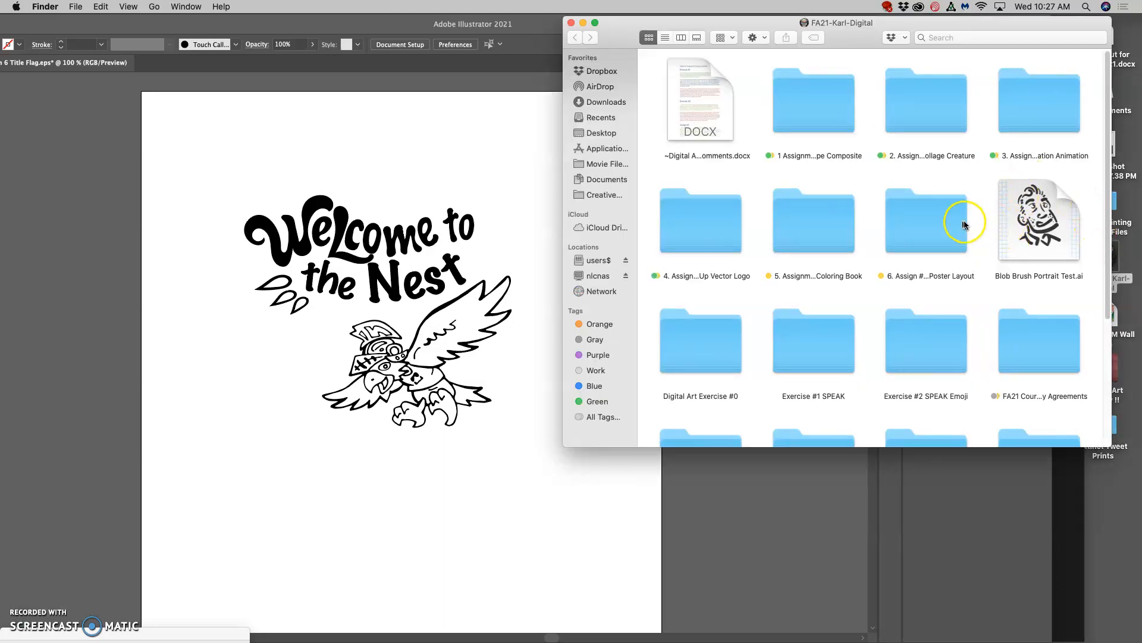
{"action": "left_click", "coordinate": [917, 238]}
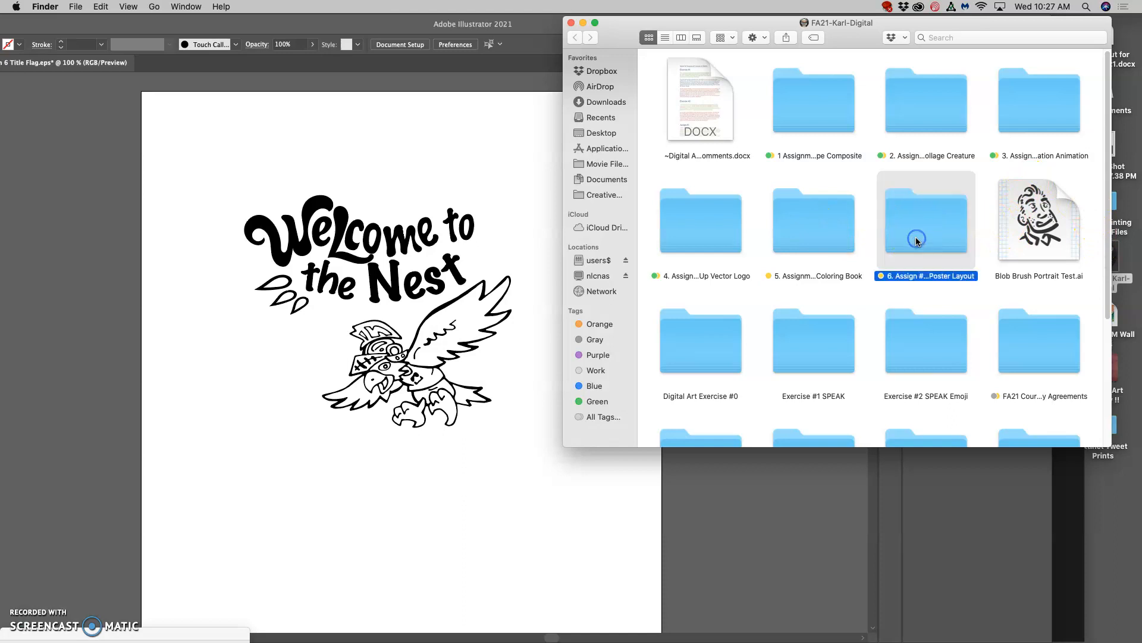
{"action": "double_click", "coordinate": [916, 238]}
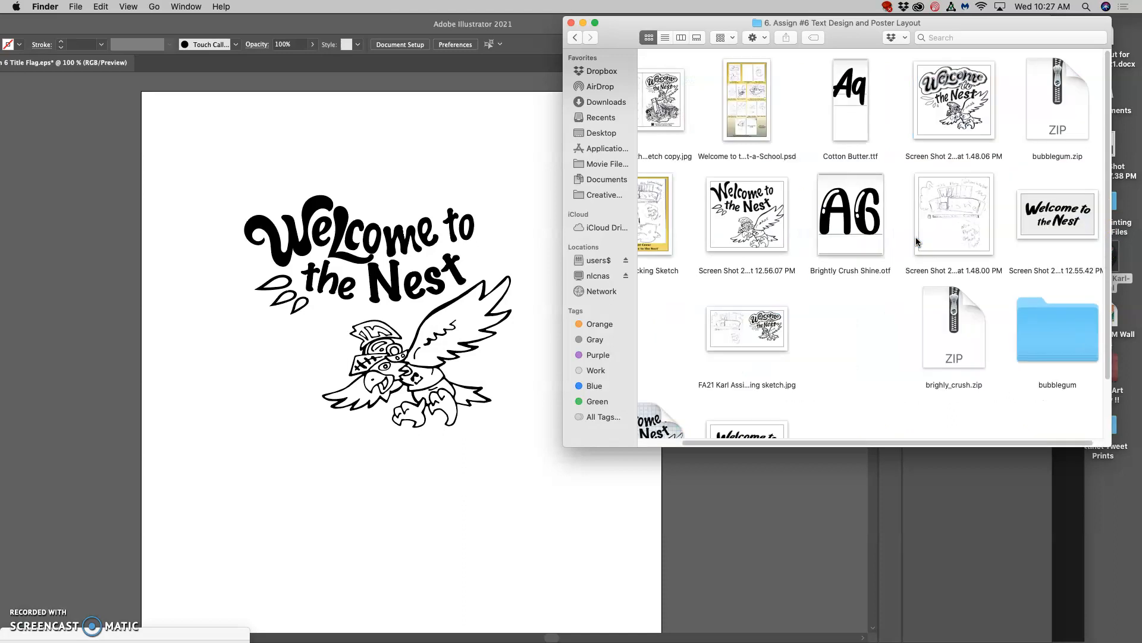
Place the 1.48.06 PM screenshot of the refined blocking sketch into the Illustrator document, accepting the color profile conversion.
{"action": "scroll", "coordinate": [895, 241], "scroll_direction": "left", "scroll_amount": 1}
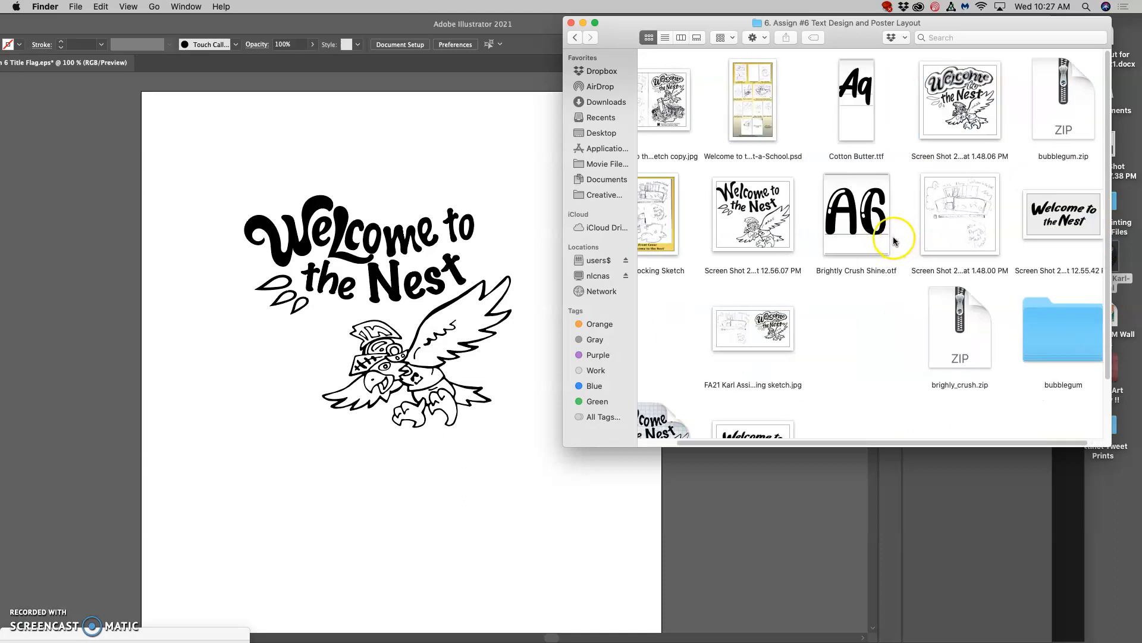
{"action": "scroll", "coordinate": [894, 239], "scroll_direction": "left", "scroll_amount": 2}
{"action": "scroll", "coordinate": [894, 241], "scroll_direction": "down", "scroll_amount": 3}
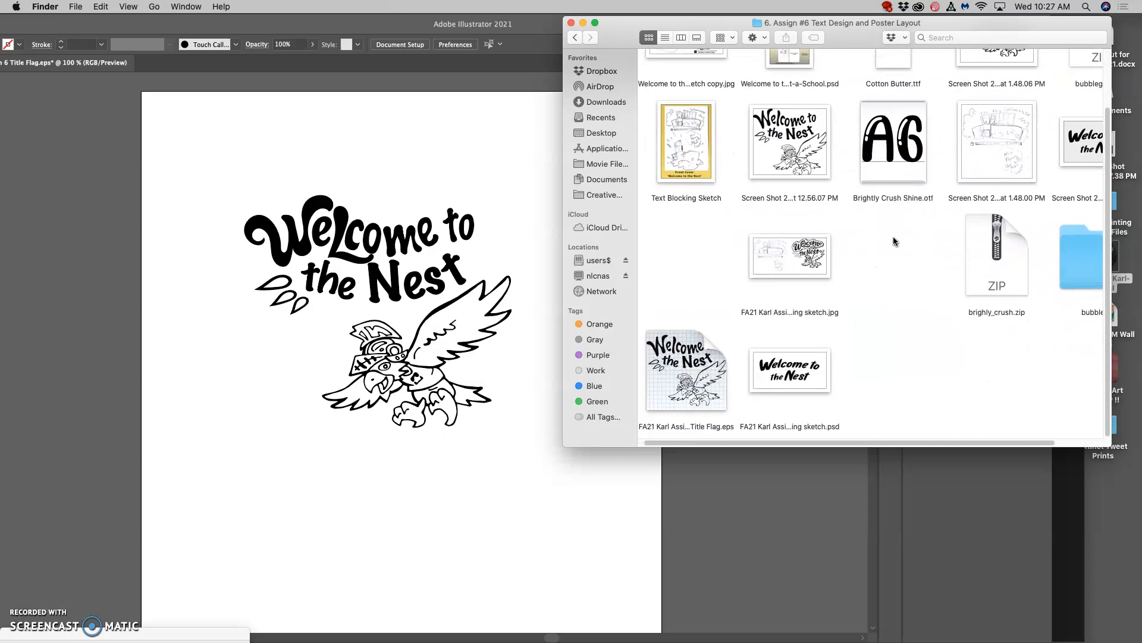
{"action": "scroll", "coordinate": [893, 236], "scroll_direction": "right", "scroll_amount": 2}
{"action": "scroll", "coordinate": [893, 235], "scroll_direction": "up", "scroll_amount": 2}
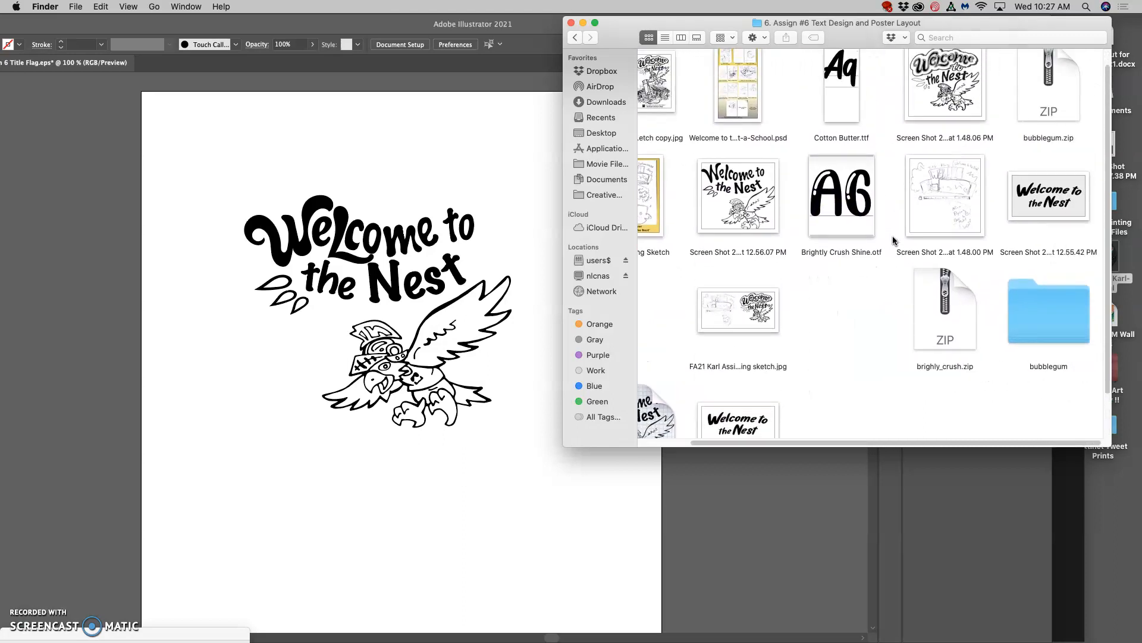
{"action": "scroll", "coordinate": [892, 237], "scroll_direction": "up", "scroll_amount": 1}
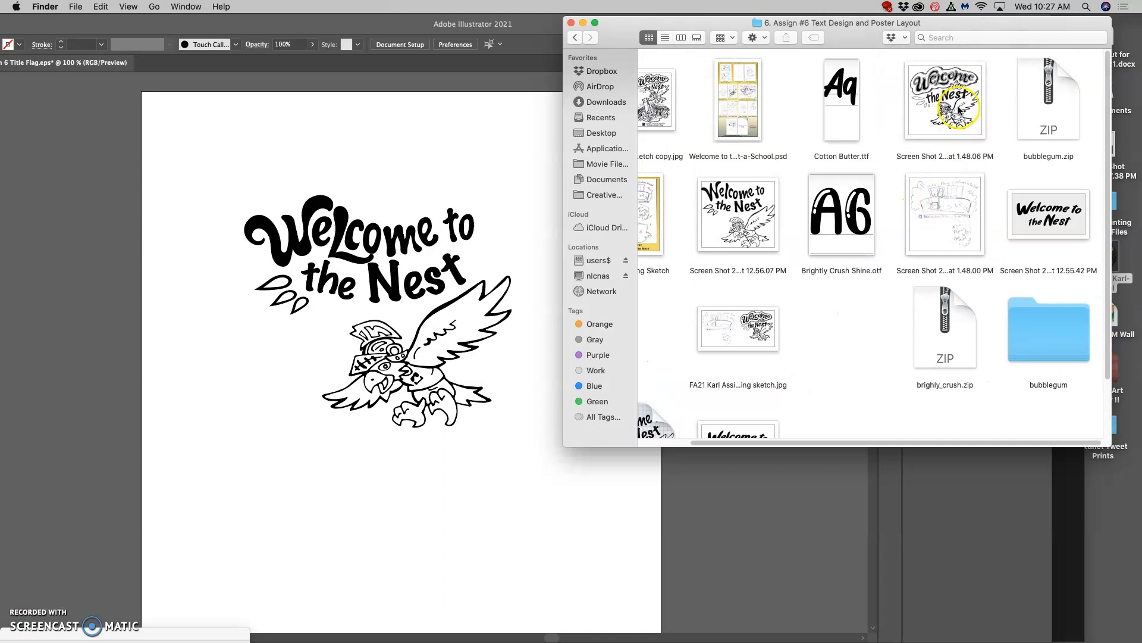
{"action": "scroll", "coordinate": [952, 117], "scroll_direction": "left", "scroll_amount": 2}
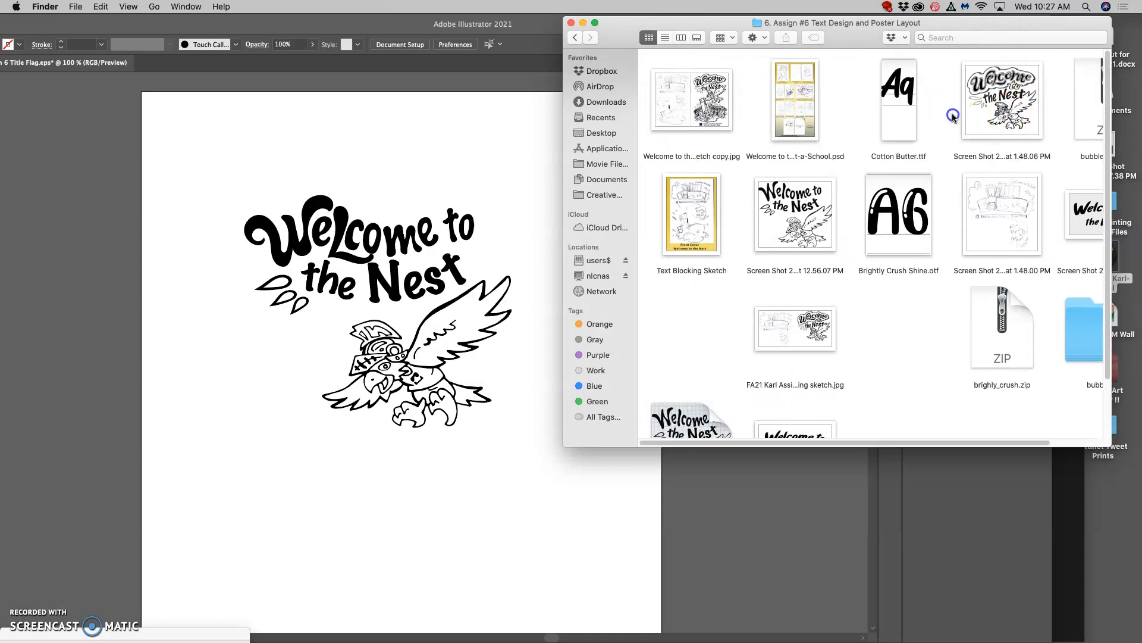
{"action": "left_click", "coordinate": [1002, 115]}
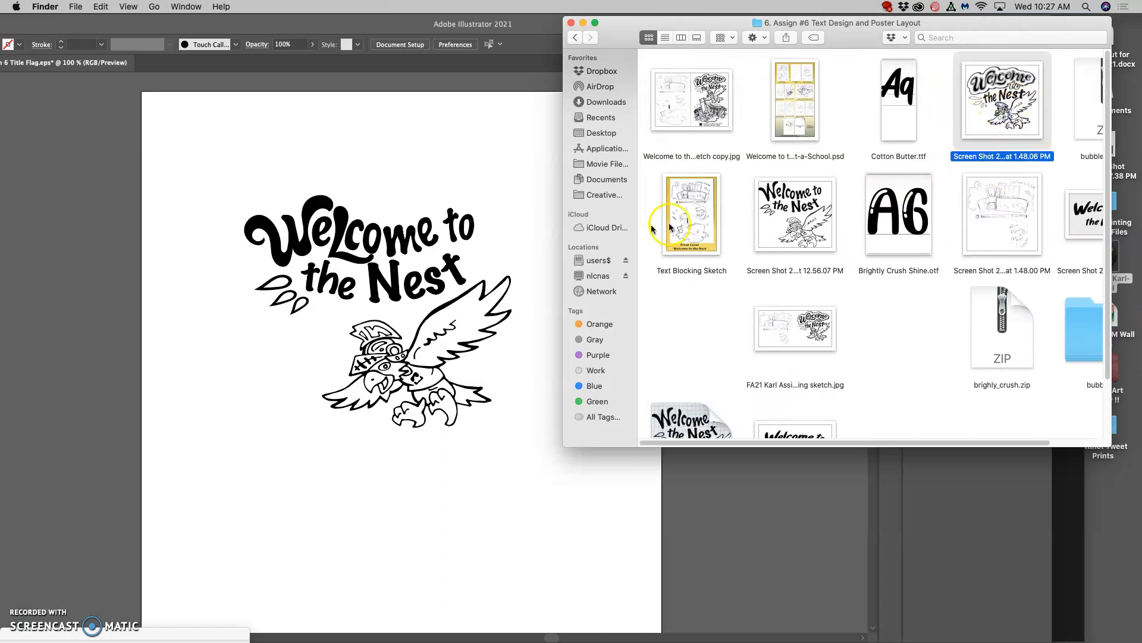
{"action": "left_click_drag", "start_coordinate": [989, 110], "coordinate": [352, 499]}
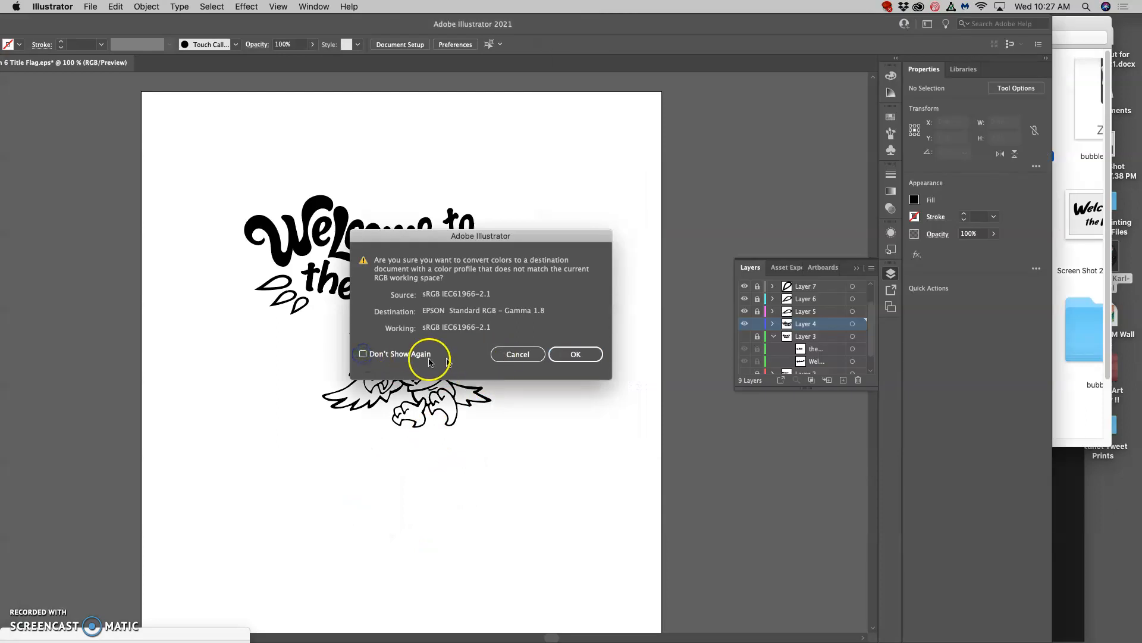
{"action": "left_click", "coordinate": [363, 354]}
{"action": "left_click", "coordinate": [523, 357]}
{"action": "left_click", "coordinate": [575, 354]}
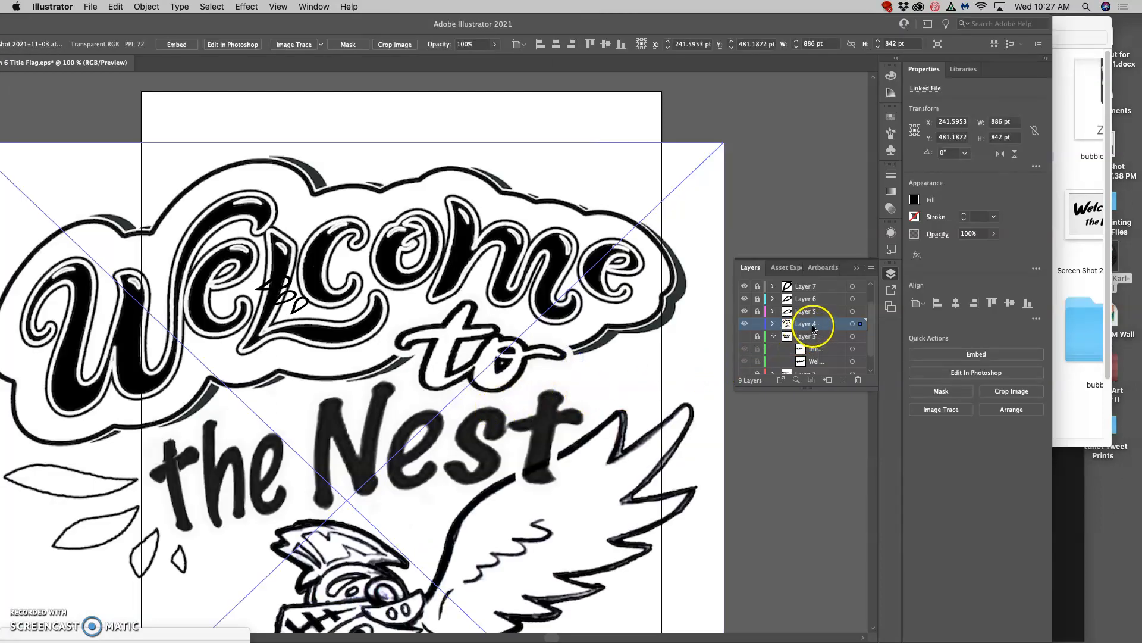
Move Layer 4 to the top of the layer stack and expand its contents, leaving the Pencil tool options unchanged.
{"action": "key", "text": "super+minus"}
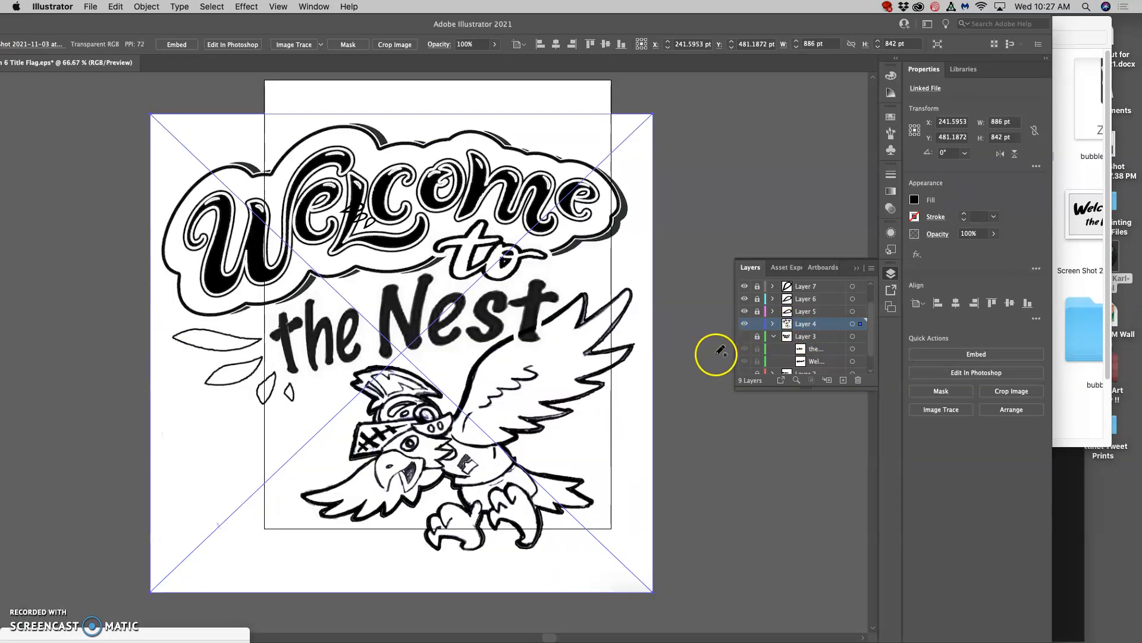
{"action": "left_click", "coordinate": [831, 327]}
{"action": "left_click_drag", "start_coordinate": [832, 327], "coordinate": [829, 285]}
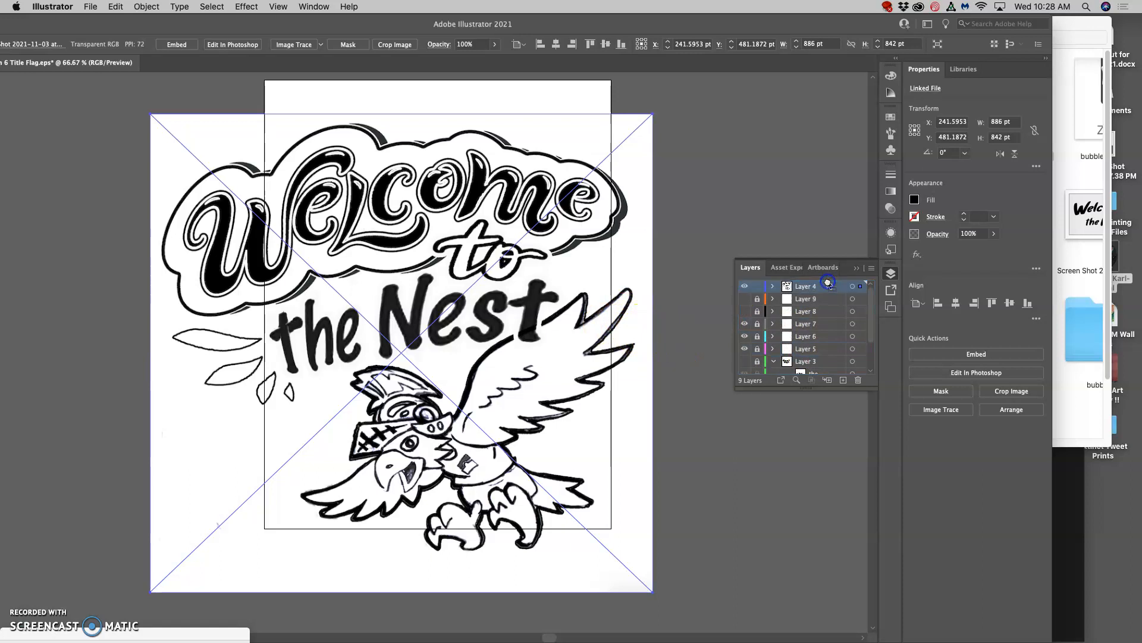
{"action": "scroll", "coordinate": [797, 313], "scroll_direction": "down", "scroll_amount": 3}
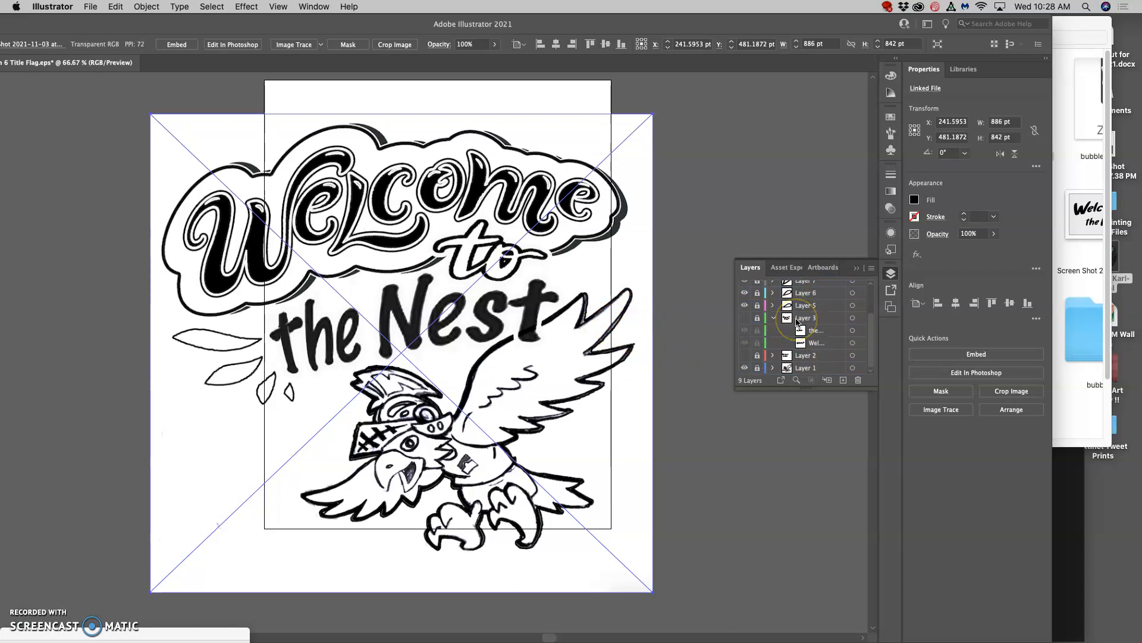
{"action": "scroll", "coordinate": [798, 322], "scroll_direction": "up", "scroll_amount": 3}
{"action": "left_click", "coordinate": [773, 287]}
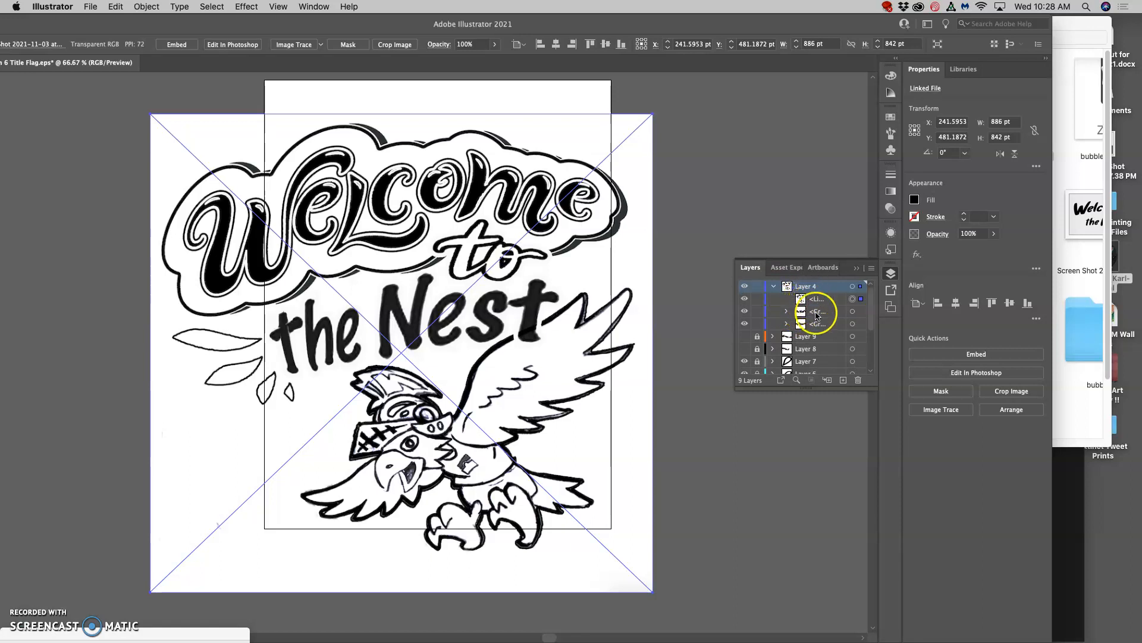
{"action": "key", "text": "Return"}
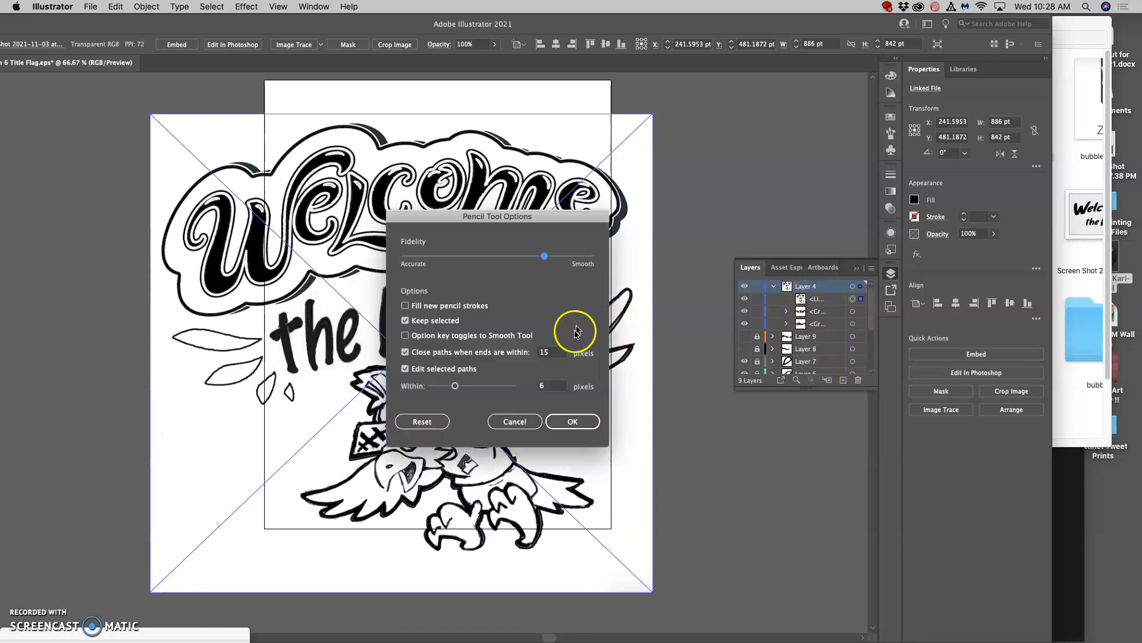
{"action": "left_click", "coordinate": [501, 426]}
Move the Illustrator window back, deselect the sketch, create a new layer and move the linked sketch image from Layer 4 onto it.
{"action": "left_click_drag", "start_coordinate": [181, 24], "coordinate": [275, 26]}
{"action": "left_click", "coordinate": [13, 81]}
{"action": "left_click", "coordinate": [771, 202]}
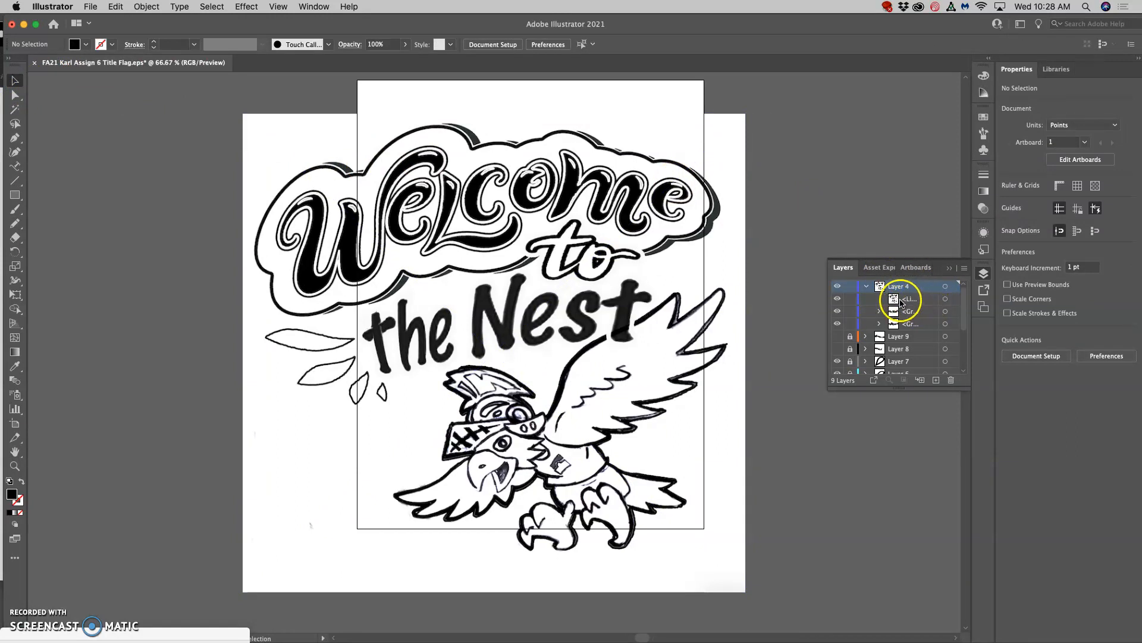
{"action": "left_click", "coordinate": [937, 380]}
{"action": "left_click_drag", "start_coordinate": [910, 325], "coordinate": [899, 287]}
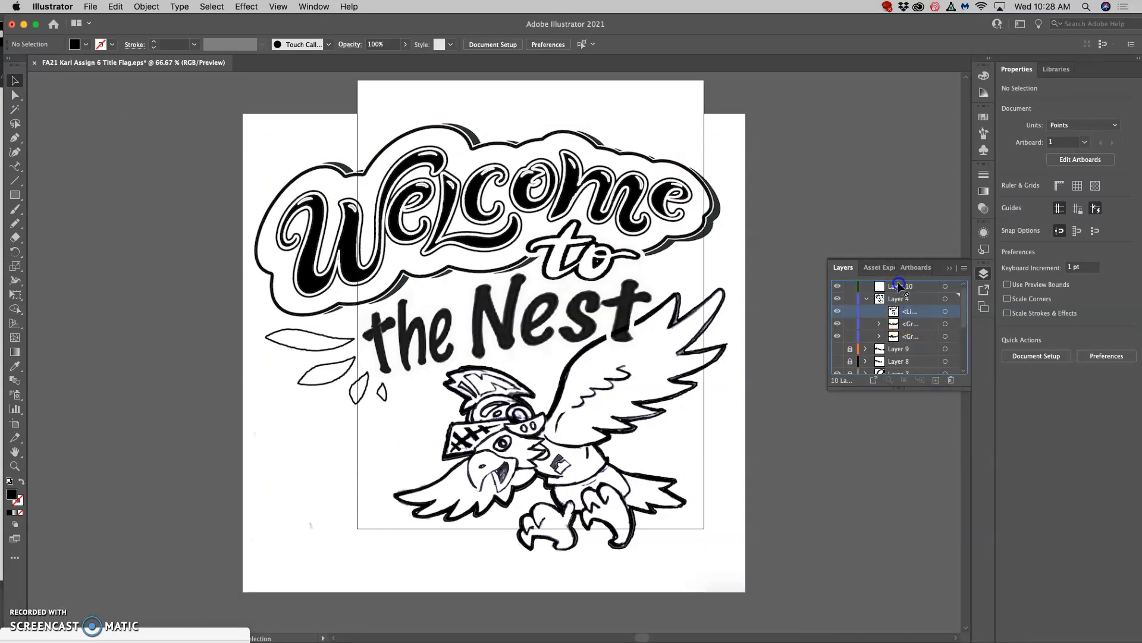
Hide Layer 4, Layer 7 and the remaining visible lower layers, leaving only Layer 10 with the sketch shown.
{"action": "left_click", "coordinate": [847, 299]}
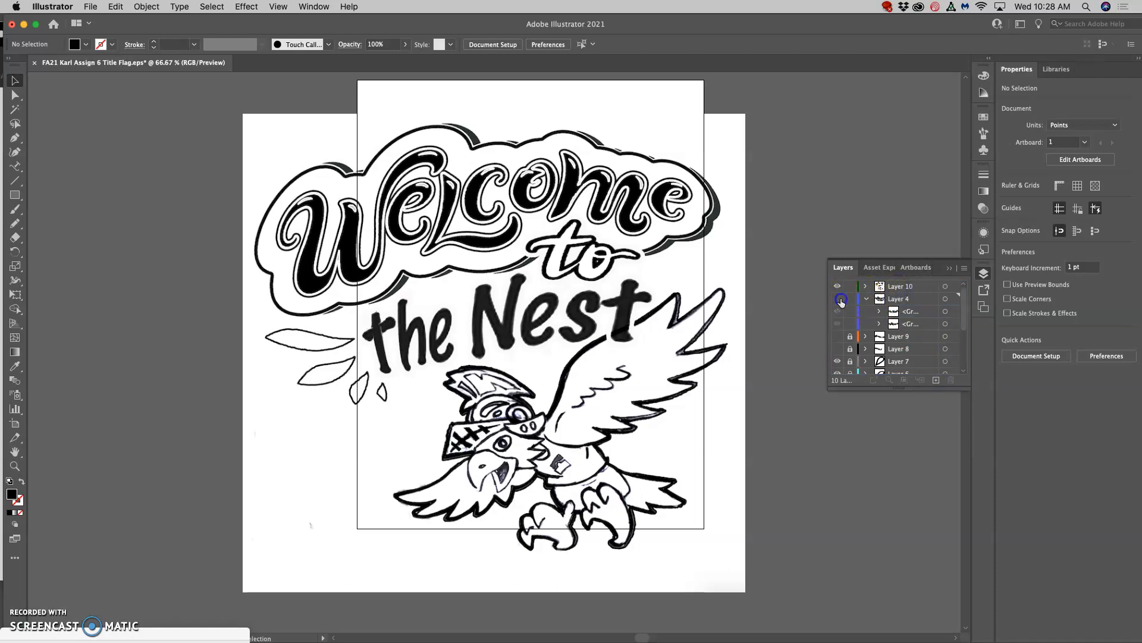
{"action": "left_click", "coordinate": [837, 362]}
{"action": "left_click", "coordinate": [837, 371]}
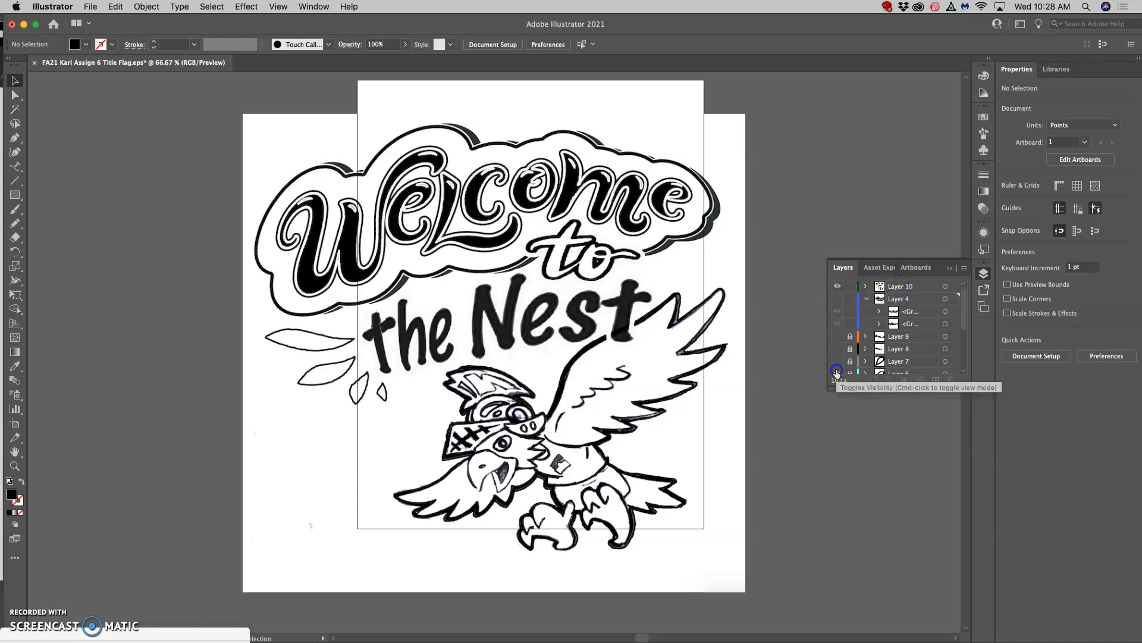
{"action": "scroll", "coordinate": [861, 348], "scroll_direction": "down", "scroll_amount": 5}
{"action": "left_click", "coordinate": [837, 324]}
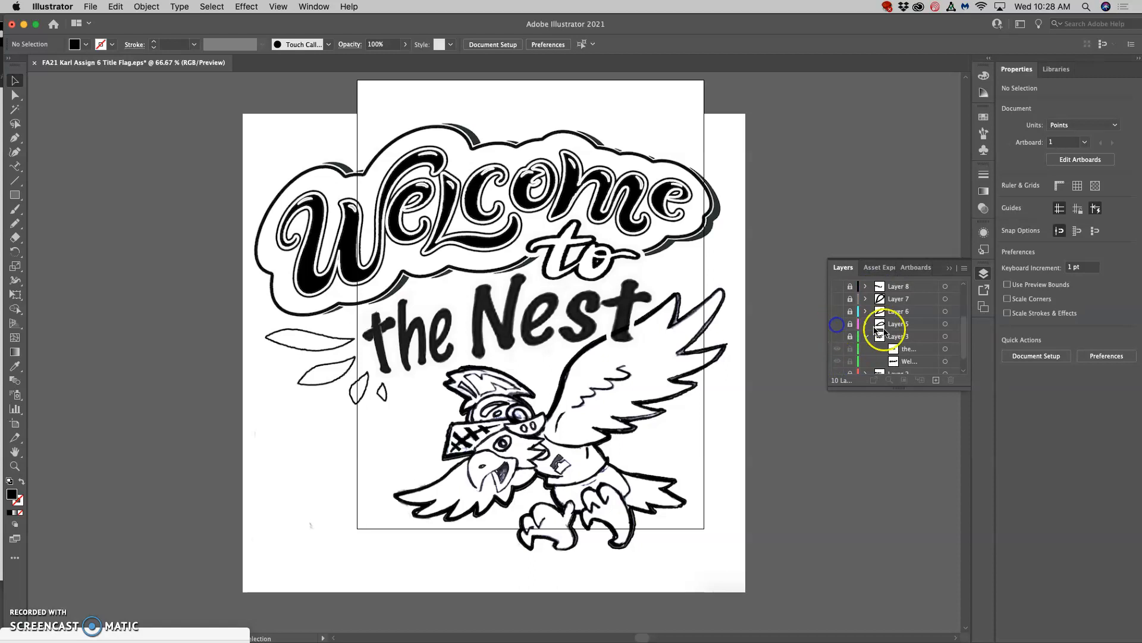
{"action": "scroll", "coordinate": [887, 331], "scroll_direction": "down", "scroll_amount": 2}
{"action": "left_click", "coordinate": [837, 367]}
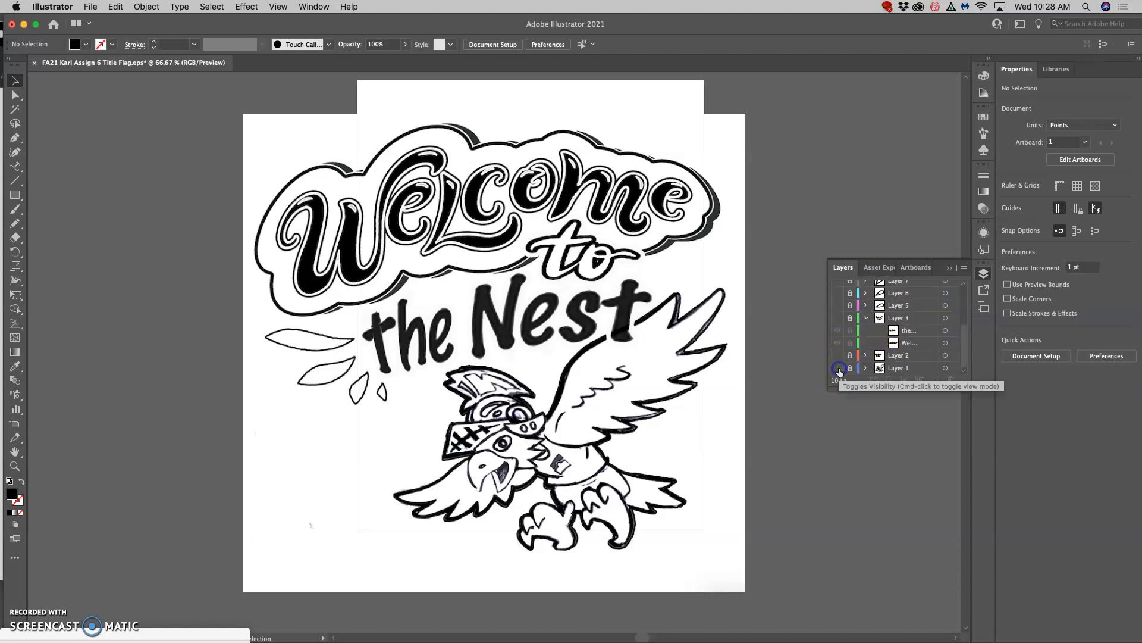
{"action": "scroll", "coordinate": [880, 339], "scroll_direction": "up", "scroll_amount": 10}
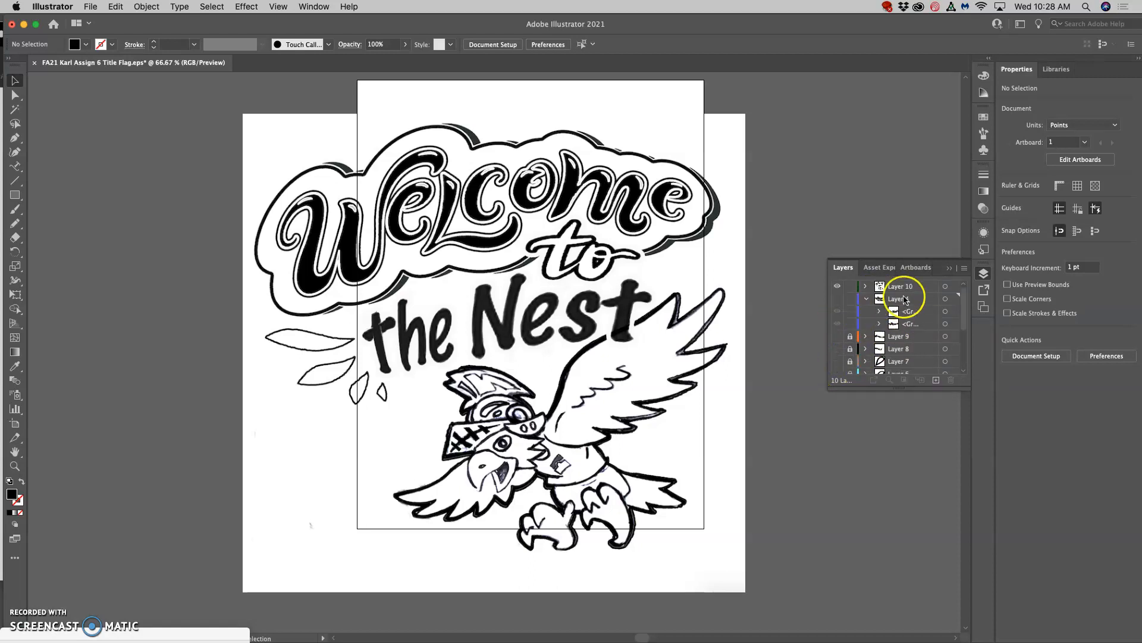
Select the sketch image on Layer 10 and examine the edge quality of its lettering and eagle up close.
{"action": "left_click", "coordinate": [945, 287]}
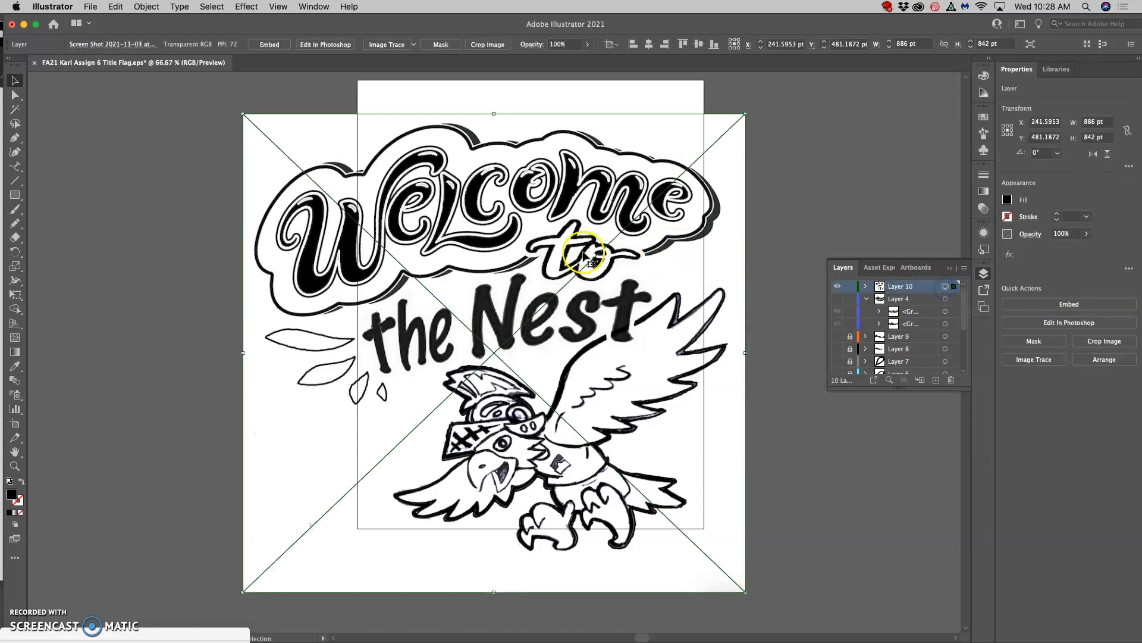
{"action": "key", "text": "super+equal"}
{"action": "key", "text": "super+equal"}
{"action": "key", "text": "super+equal"}
{"action": "key", "text": "super+equal"}
{"action": "key", "text": "super+equal"}
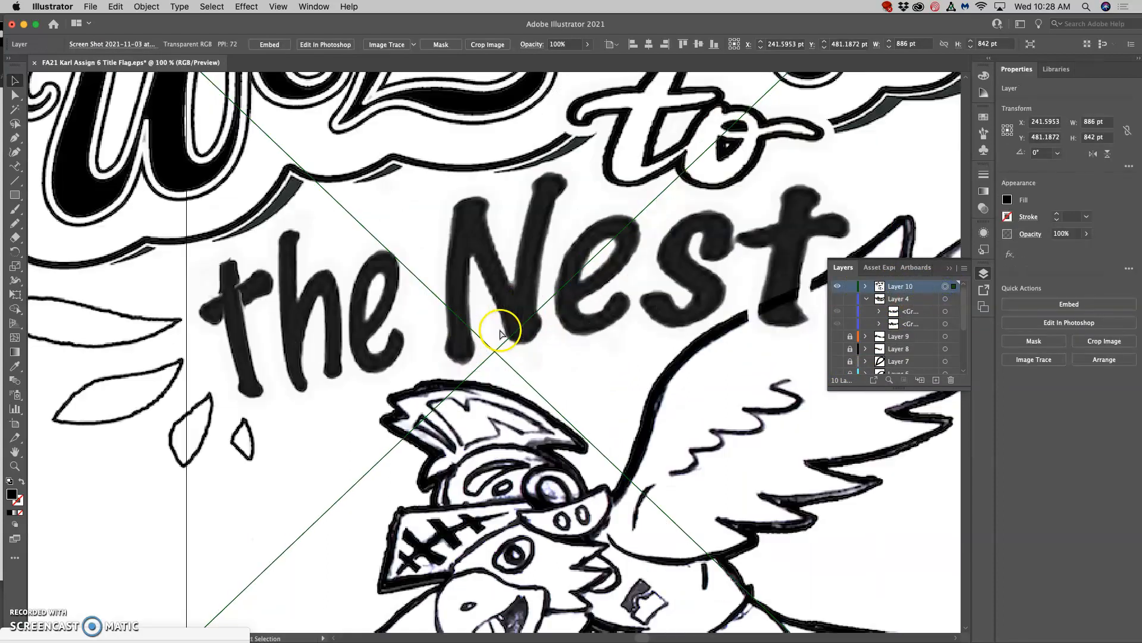
{"action": "key", "text": "super+equal"}
{"action": "key", "text": "super+equal"}
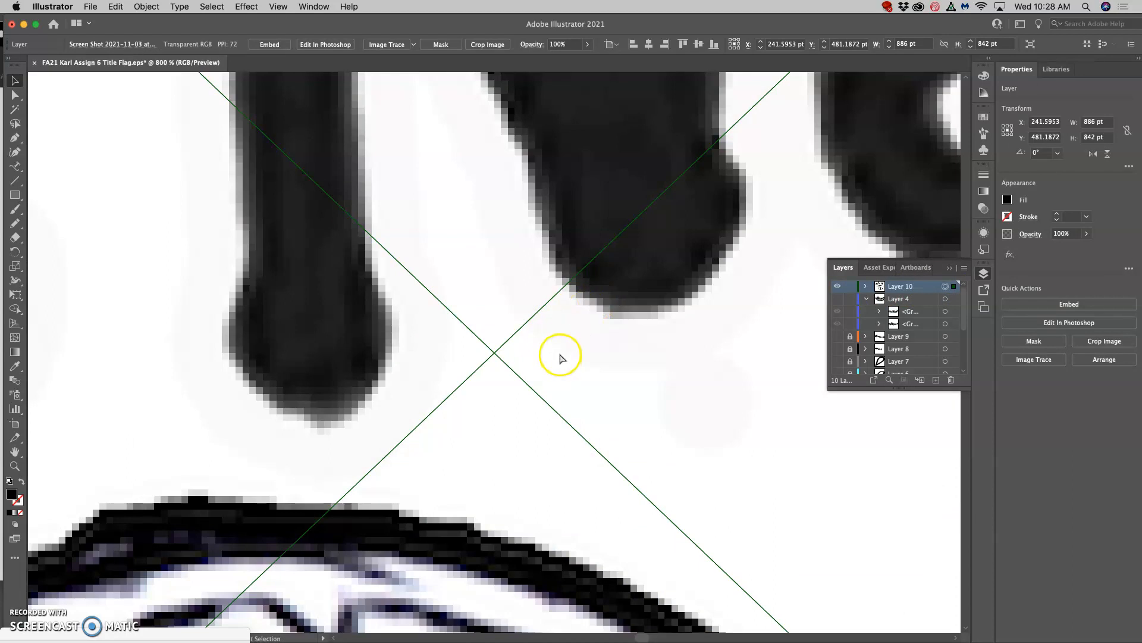
{"action": "scroll", "coordinate": [552, 339], "scroll_direction": "down", "scroll_amount": 10}
{"action": "scroll", "coordinate": [552, 339], "scroll_direction": "up", "scroll_amount": 1}
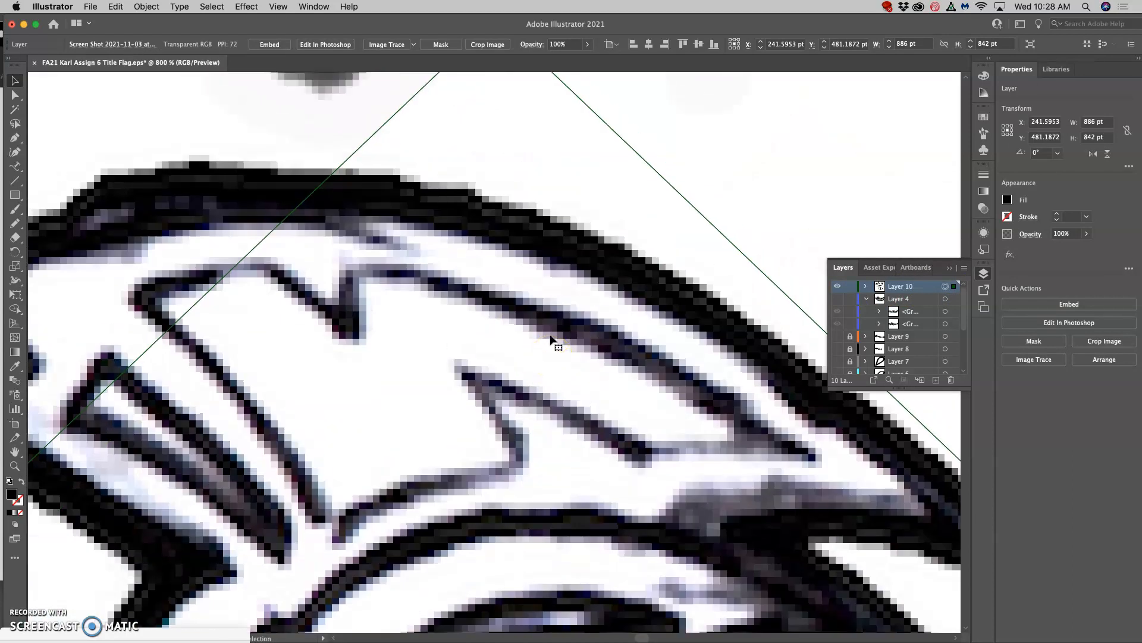
{"action": "key", "text": "super+minus"}
{"action": "key", "text": "super+minus"}
{"action": "key", "text": "super+minus"}
{"action": "key", "text": "super+minus"}
{"action": "key", "text": "super+minus"}
{"action": "key", "text": "super+minus"}
{"action": "key", "text": "super+minus"}
{"action": "key", "text": "super+minus"}
{"action": "key", "text": "super+minus"}
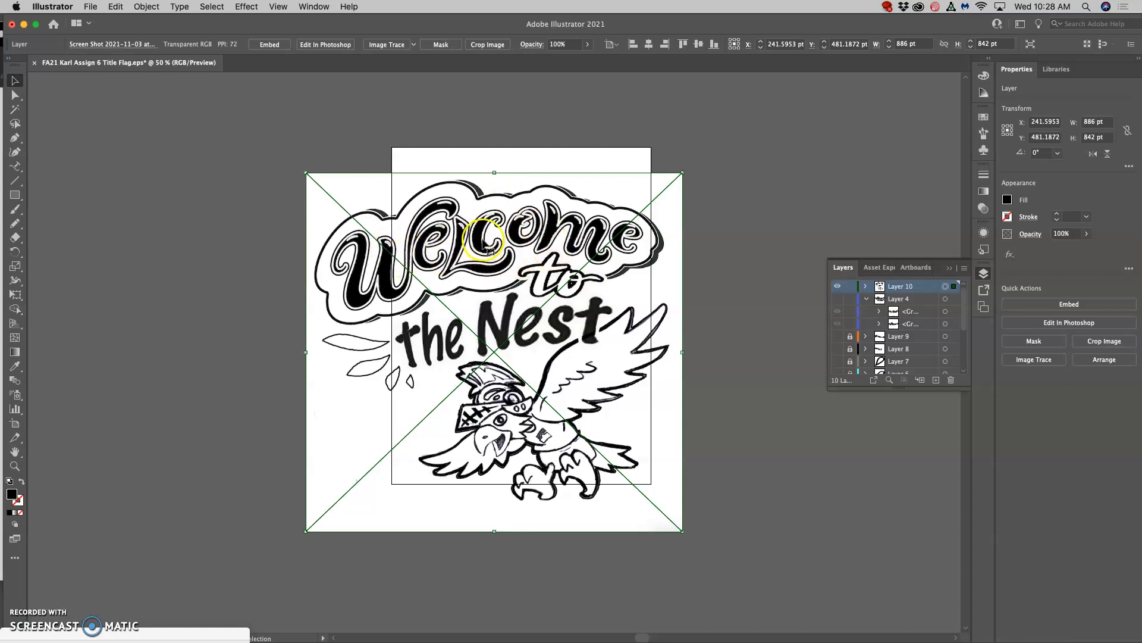
Image-trace the selected sketch with the Black and White Logo preset and check the traced lettering.
{"action": "left_click", "coordinate": [414, 46]}
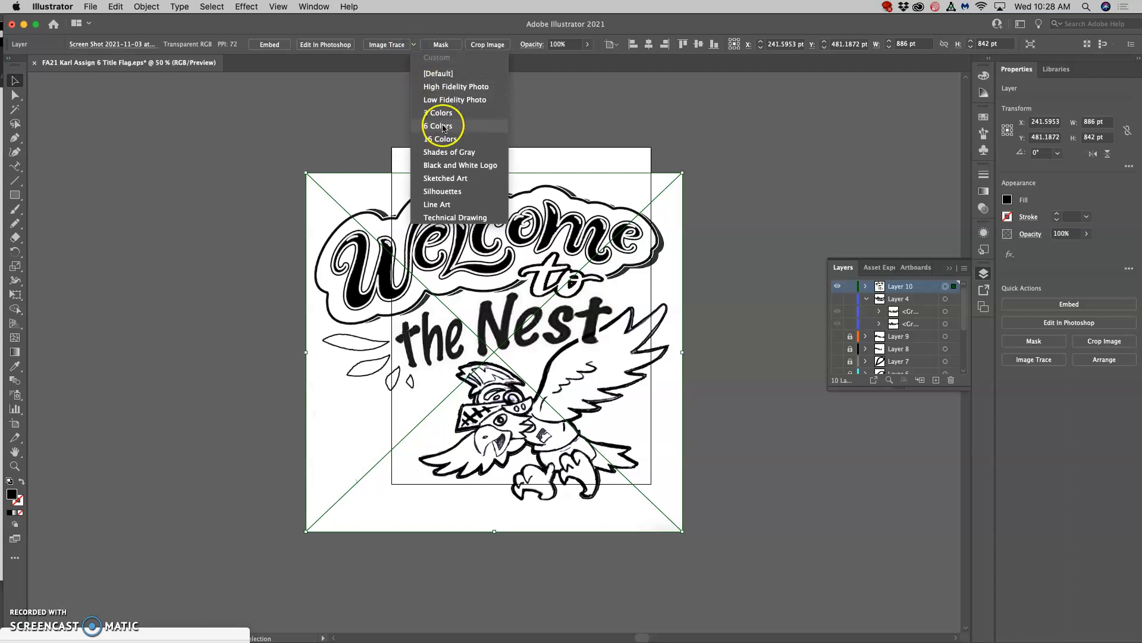
{"action": "left_click", "coordinate": [452, 170]}
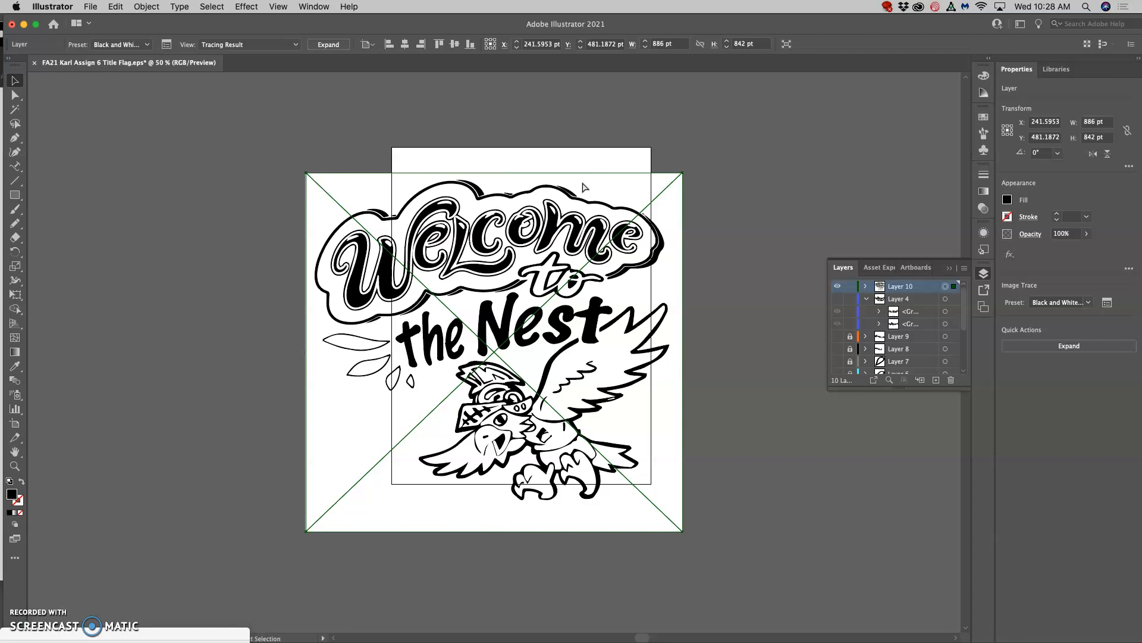
{"action": "key", "text": "super+equal"}
{"action": "key", "text": "super+equal"}
{"action": "key", "text": "super+equal"}
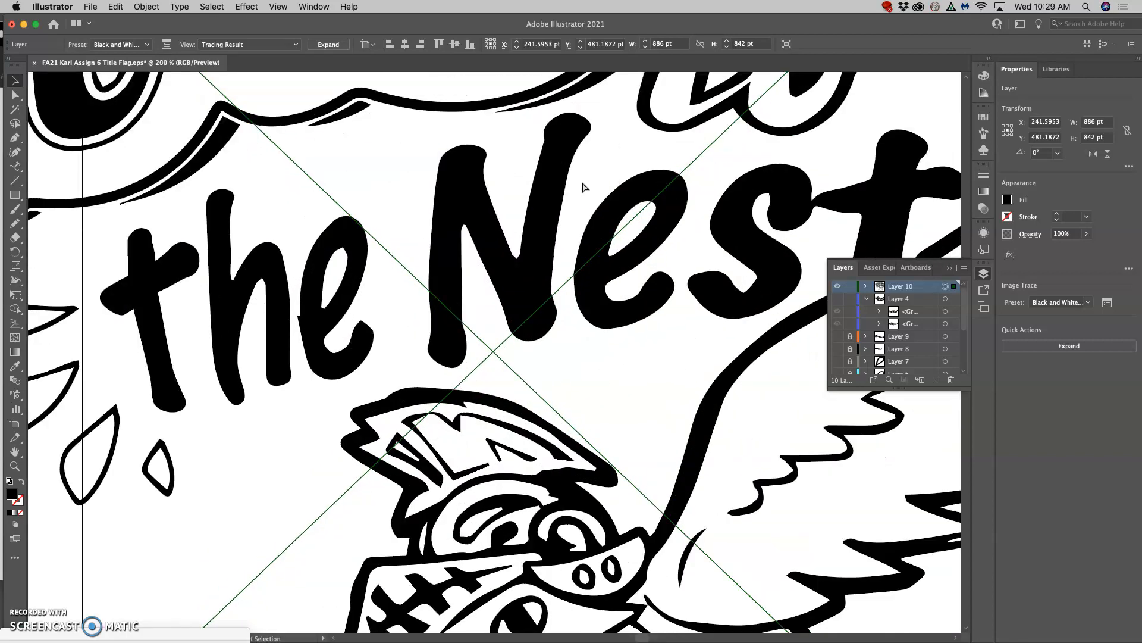
{"action": "key", "text": "super+minus"}
{"action": "key", "text": "super+minus"}
{"action": "key", "text": "super+minus"}
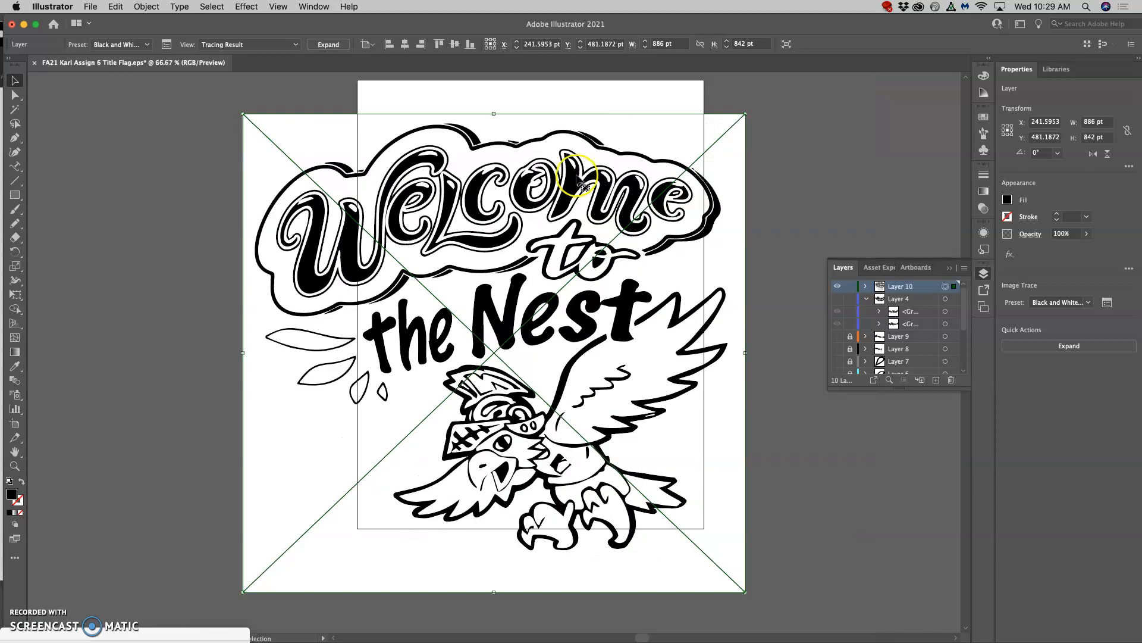
Turn on Ignore White in the advanced Image Trace options for the traced sketch.
{"action": "left_click", "coordinate": [166, 45]}
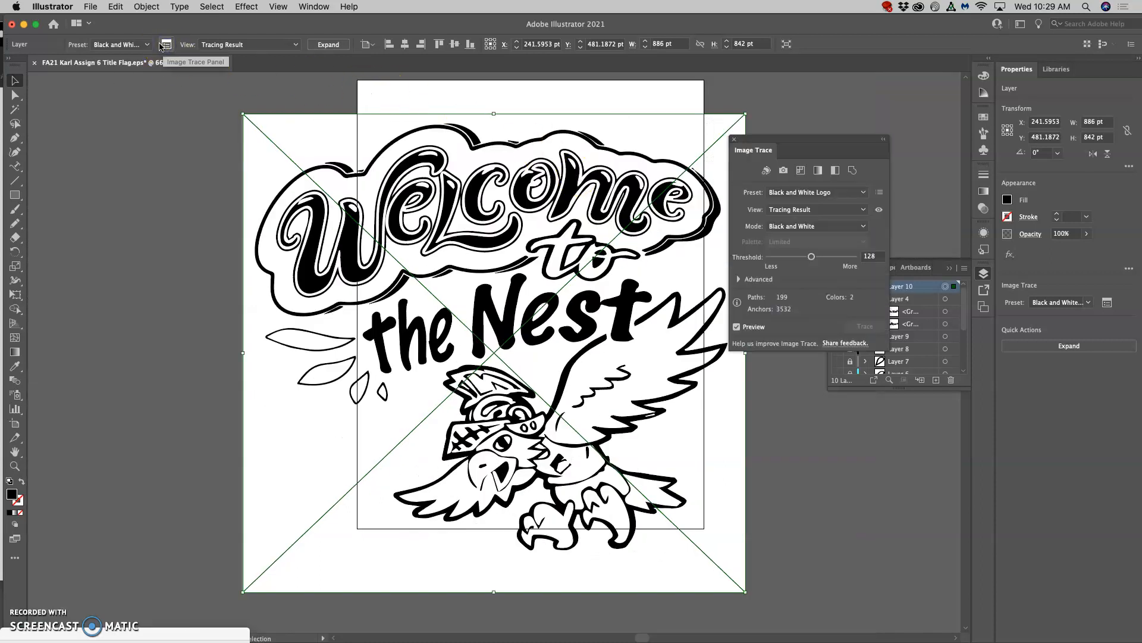
{"action": "left_click", "coordinate": [739, 279]}
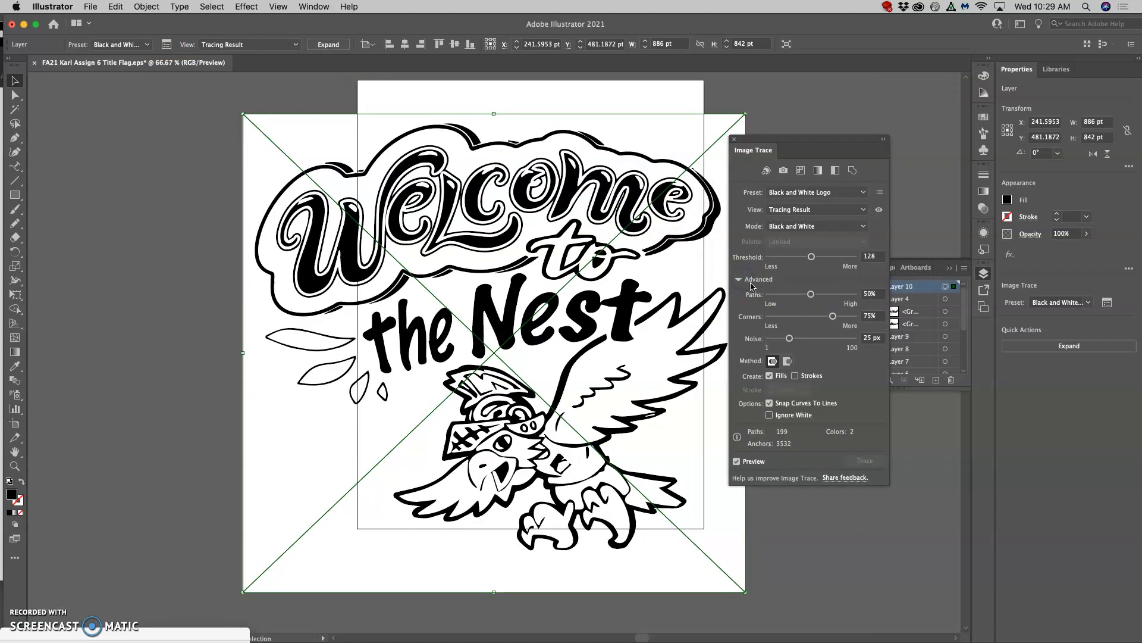
{"action": "left_click", "coordinate": [769, 416]}
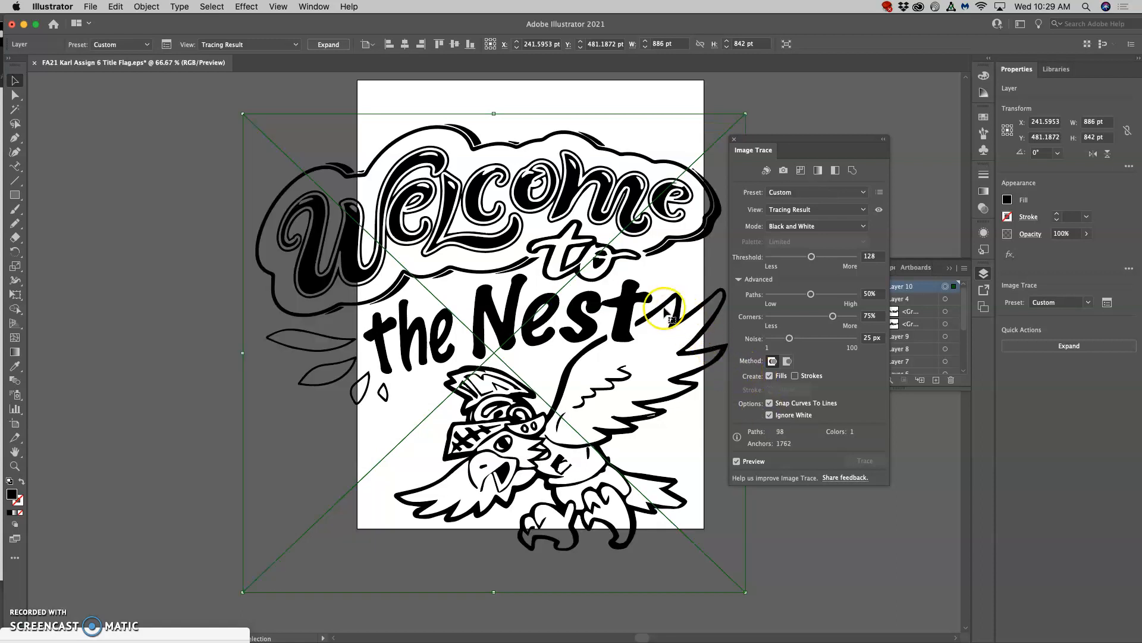
Examine the traced outlines across "the Nest" and along the "Welcome" lettering for accuracy.
{"action": "key", "text": "super+equal"}
{"action": "key", "text": "super+equal"}
{"action": "key", "text": "super+equal"}
{"action": "key", "text": "super+equal"}
{"action": "key", "text": "super+equal"}
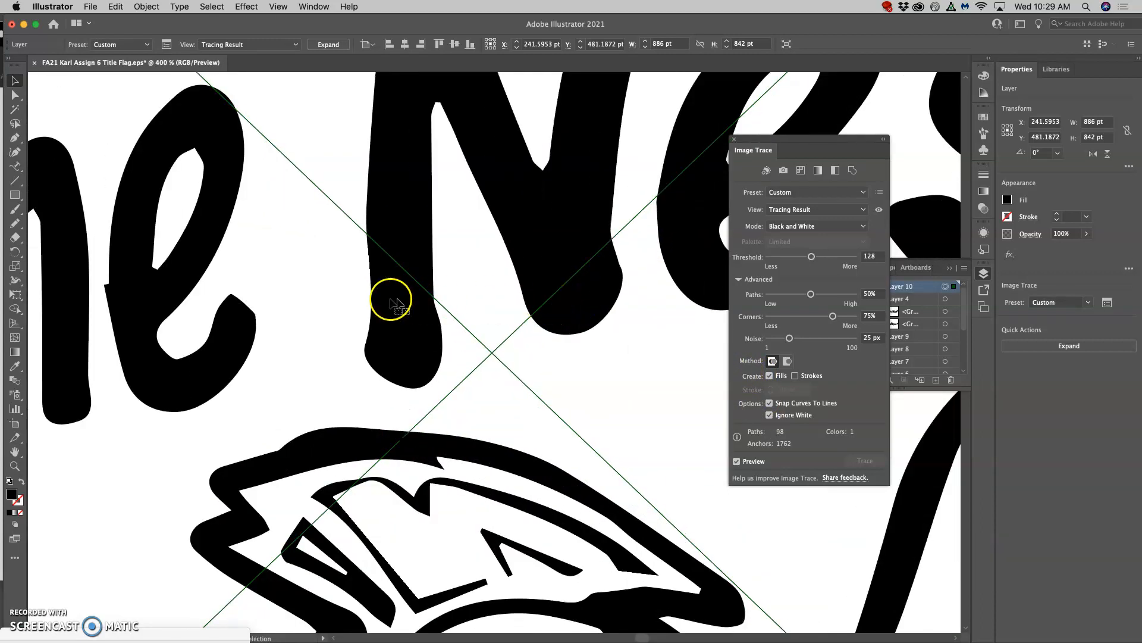
{"action": "scroll", "coordinate": [322, 280], "scroll_direction": "left", "scroll_amount": 5}
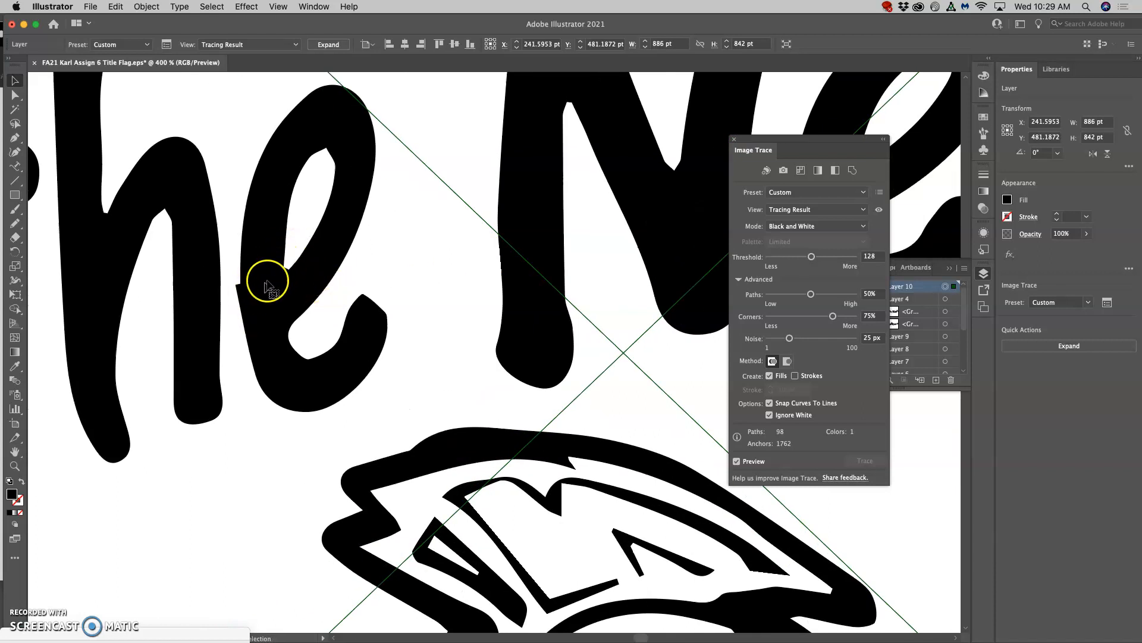
{"action": "scroll", "coordinate": [271, 281], "scroll_direction": "left", "scroll_amount": 1}
{"action": "scroll", "coordinate": [273, 279], "scroll_direction": "up", "scroll_amount": 15}
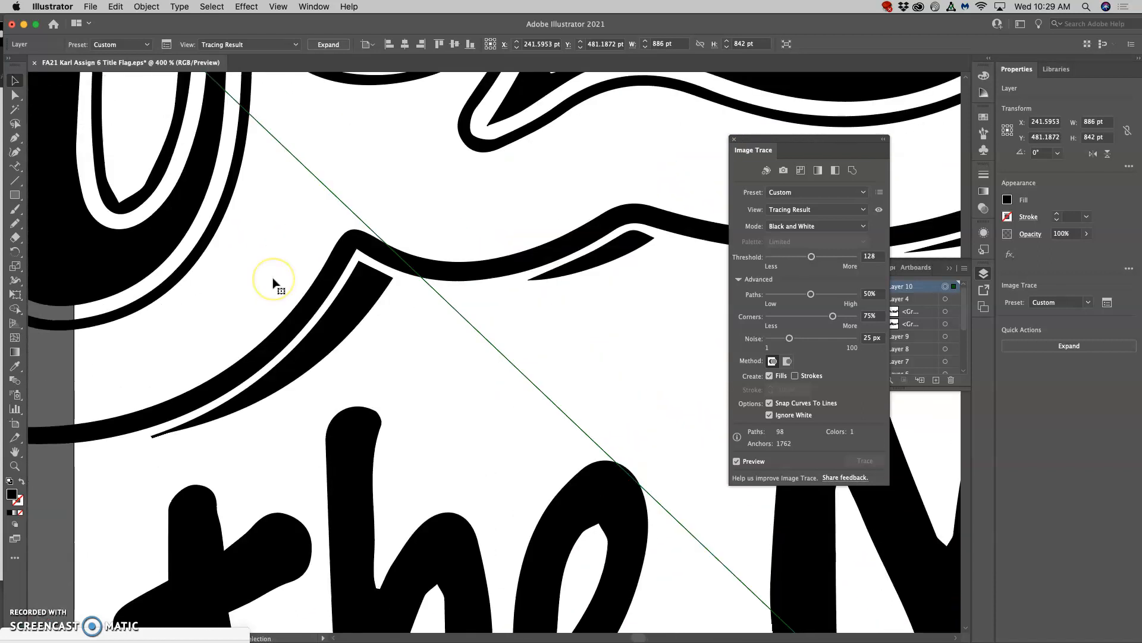
{"action": "scroll", "coordinate": [274, 279], "scroll_direction": "up", "scroll_amount": 2}
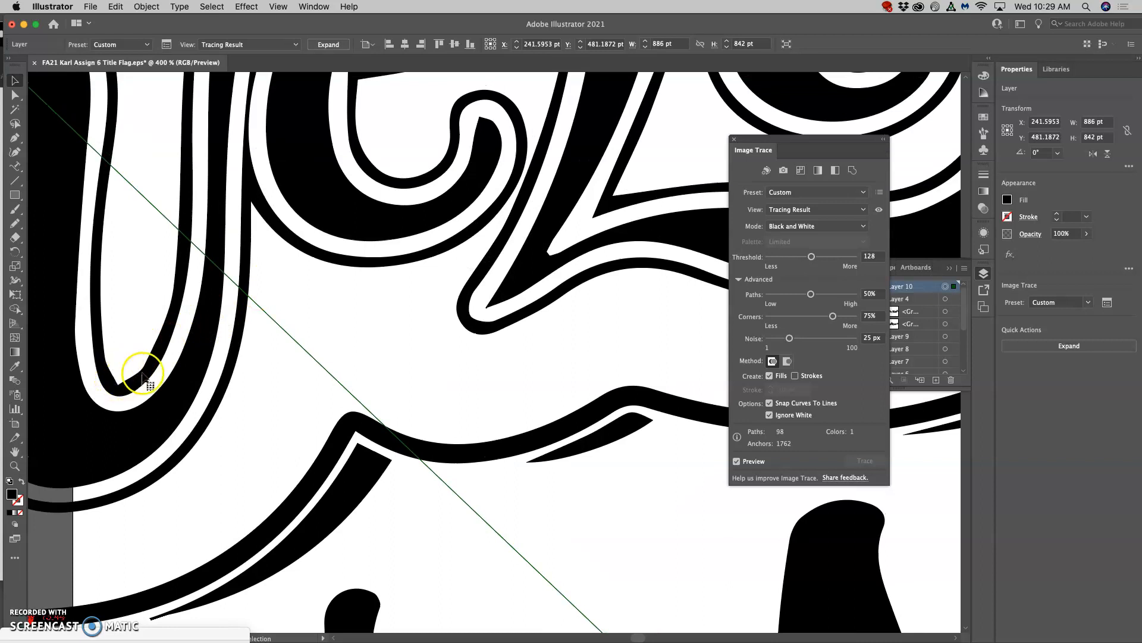
{"action": "scroll", "coordinate": [367, 279], "scroll_direction": "up", "scroll_amount": 4}
{"action": "scroll", "coordinate": [367, 278], "scroll_direction": "down", "scroll_amount": 3}
{"action": "scroll", "coordinate": [369, 278], "scroll_direction": "up", "scroll_amount": 6}
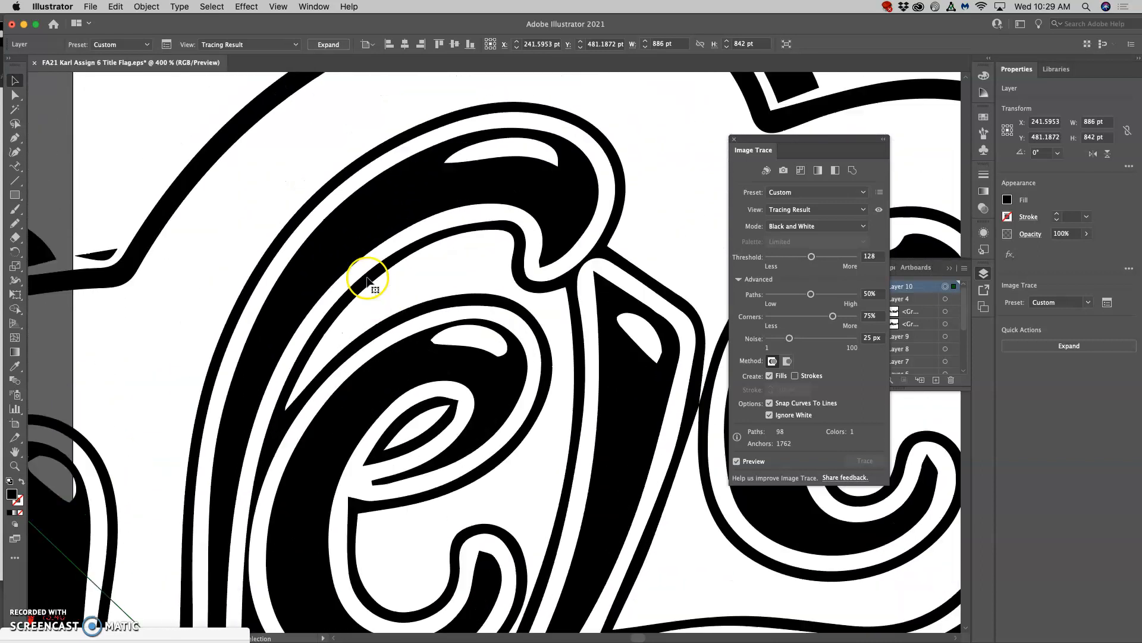
{"action": "scroll", "coordinate": [377, 280], "scroll_direction": "right", "scroll_amount": 12}
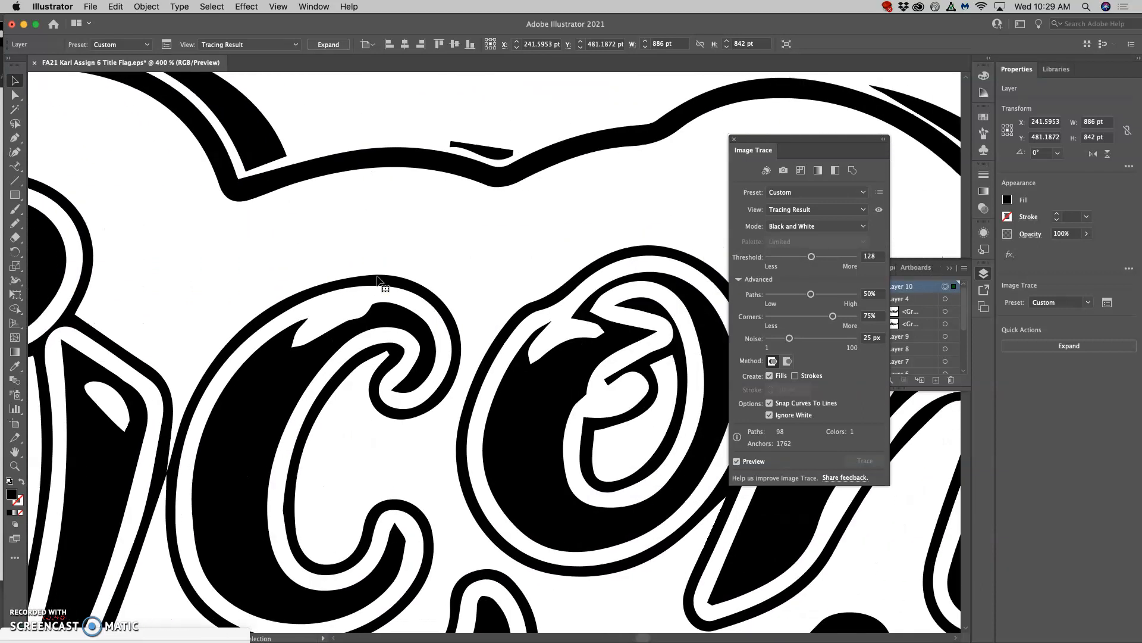
{"action": "scroll", "coordinate": [378, 280], "scroll_direction": "right", "scroll_amount": 12}
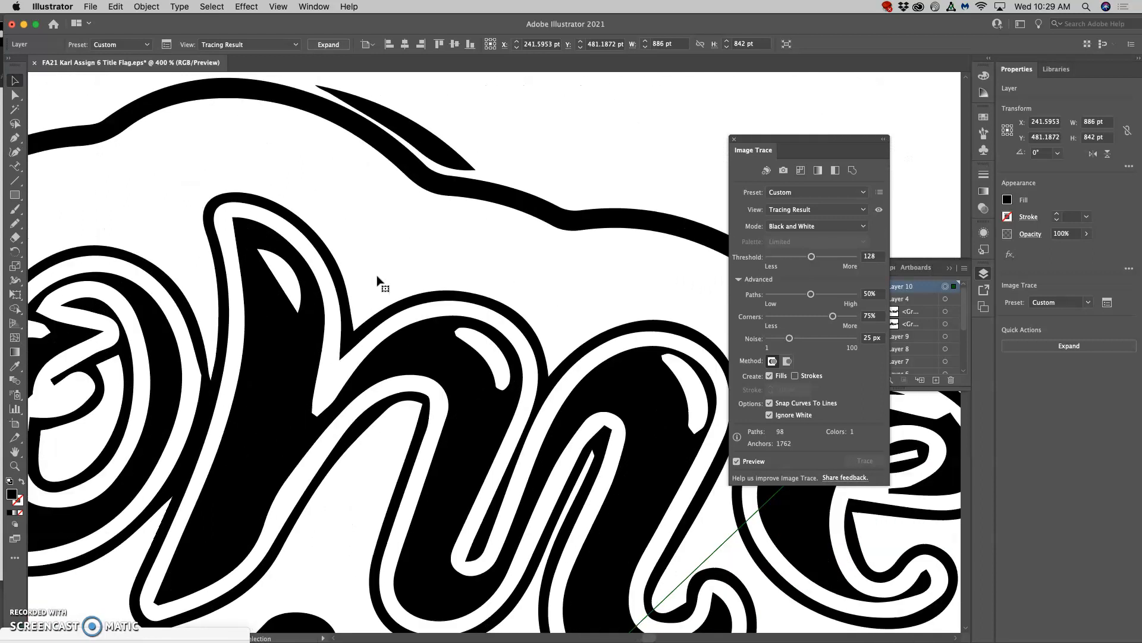
{"action": "scroll", "coordinate": [378, 280], "scroll_direction": "down", "scroll_amount": 3}
{"action": "scroll", "coordinate": [601, 235], "scroll_direction": "right", "scroll_amount": 2}
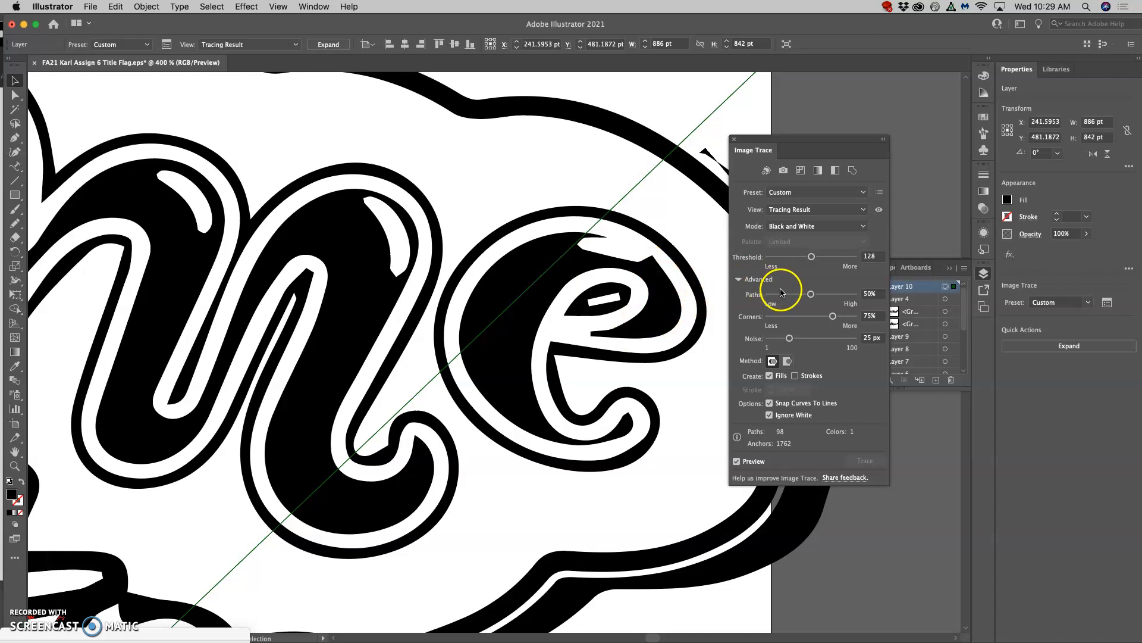
Adjust the image trace to 57% Paths, 74% Corners and 9 px Noise.
{"action": "mouse_move", "coordinate": [811, 294]}
{"action": "left_mouse_down"}
{"action": "mouse_move", "coordinate": [795, 299]}
{"action": "mouse_move", "coordinate": [824, 319]}
{"action": "left_mouse_up"}
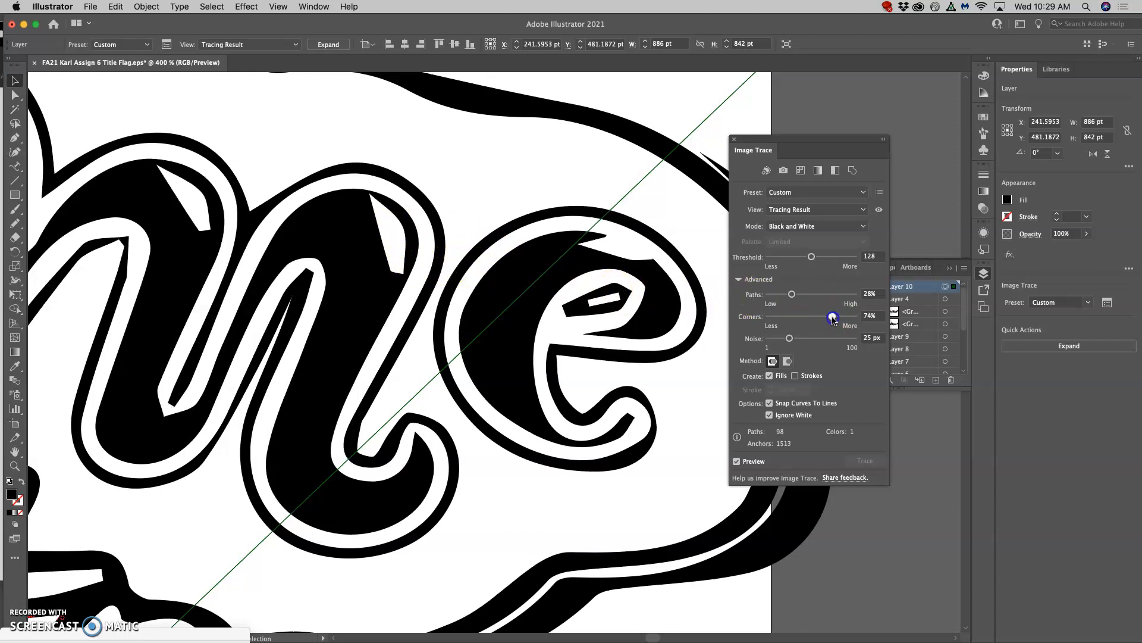
{"action": "left_click_drag", "start_coordinate": [790, 341], "coordinate": [777, 341]}
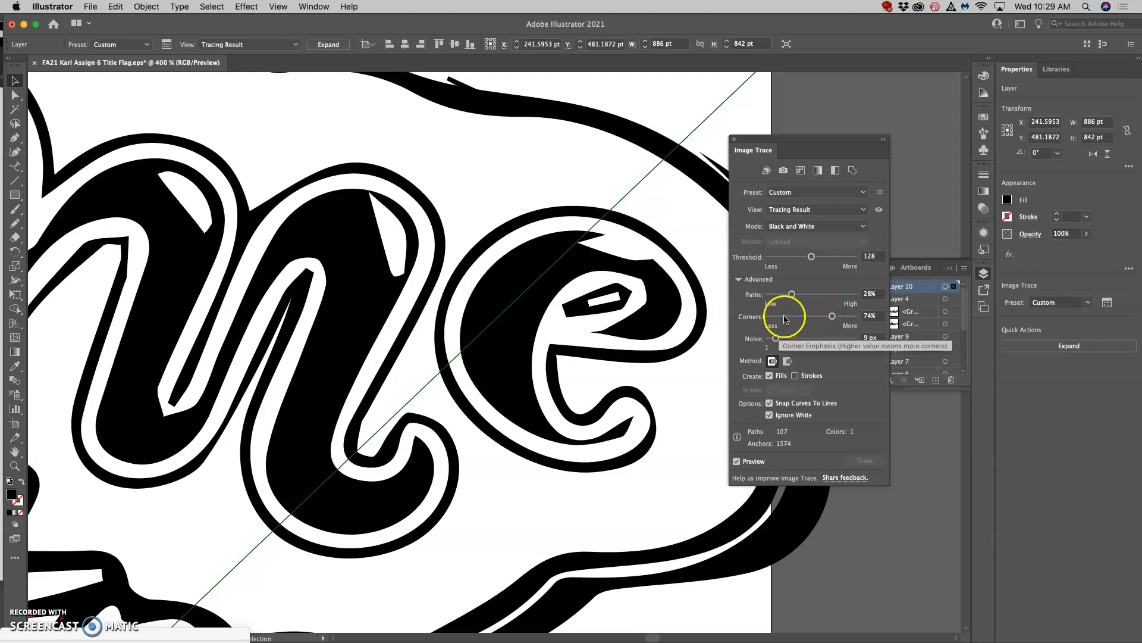
{"action": "left_click_drag", "start_coordinate": [792, 295], "coordinate": [797, 296]}
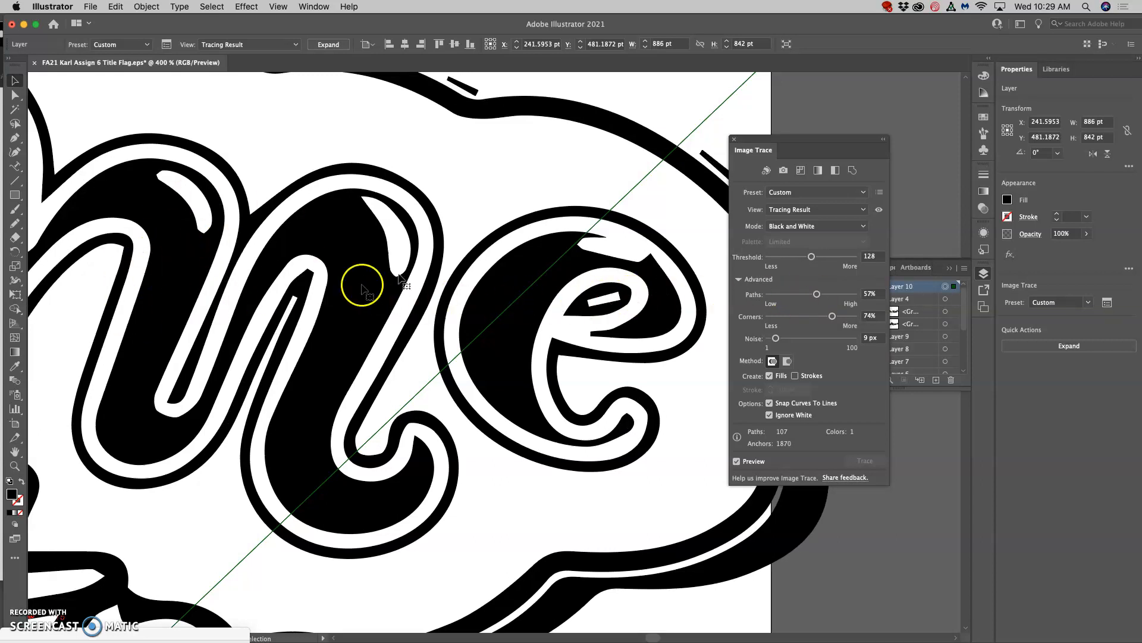
Expand the traced sketch into editable vector paths.
{"action": "scroll", "coordinate": [561, 255], "scroll_direction": "down", "scroll_amount": 4}
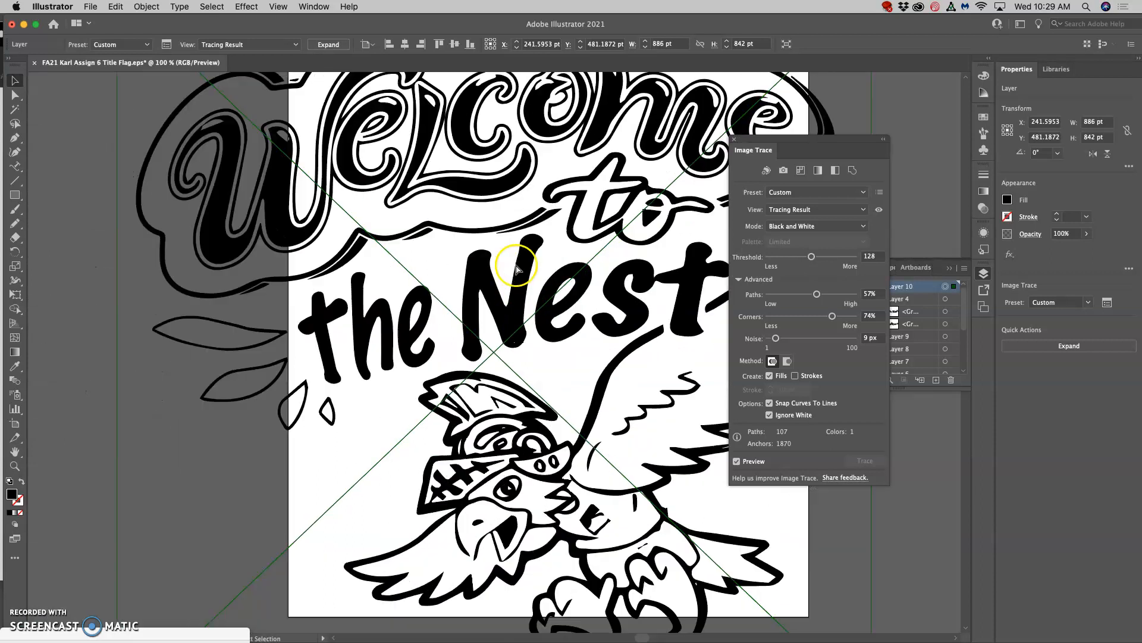
{"action": "scroll", "coordinate": [516, 268], "scroll_direction": "down", "scroll_amount": 2}
{"action": "scroll", "coordinate": [511, 262], "scroll_direction": "down", "scroll_amount": 1}
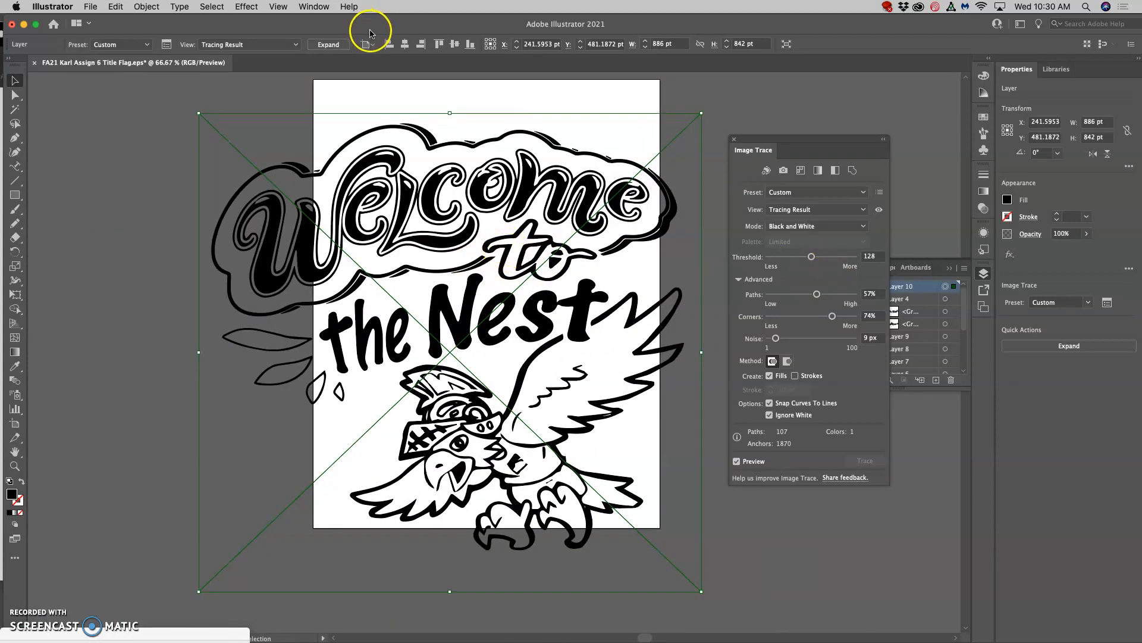
{"action": "left_click", "coordinate": [329, 45]}
{"action": "left_click", "coordinate": [512, 270]}
Examine the expanded paths of "the Nest" lettering and the eagle's helmet, wings and talons.
{"action": "scroll", "coordinate": [511, 270], "scroll_direction": "up", "scroll_amount": 3}
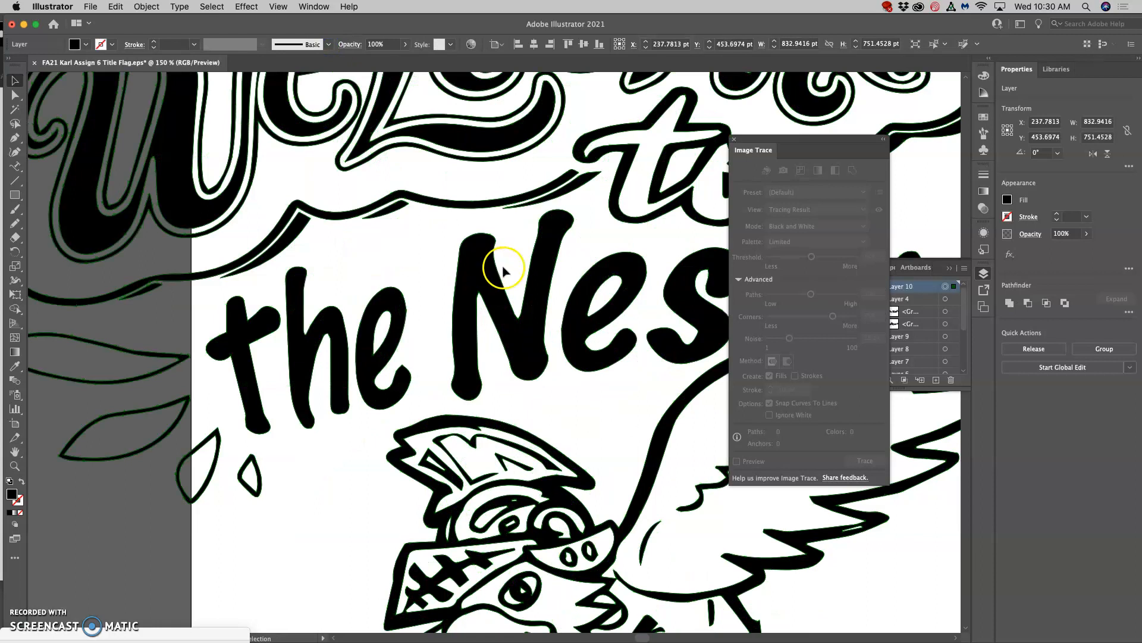
{"action": "scroll", "coordinate": [506, 273], "scroll_direction": "down", "scroll_amount": 3}
{"action": "scroll", "coordinate": [506, 273], "scroll_direction": "right", "scroll_amount": 3}
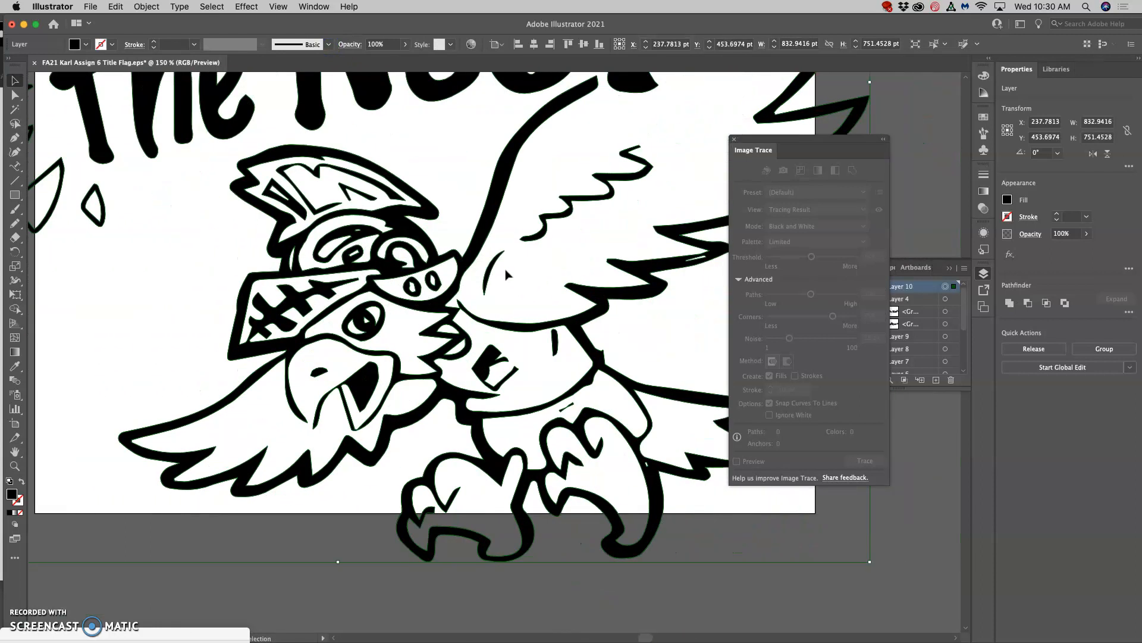
{"action": "scroll", "coordinate": [640, 286], "scroll_direction": "right", "scroll_amount": 1}
{"action": "scroll", "coordinate": [566, 262], "scroll_direction": "up", "scroll_amount": 1}
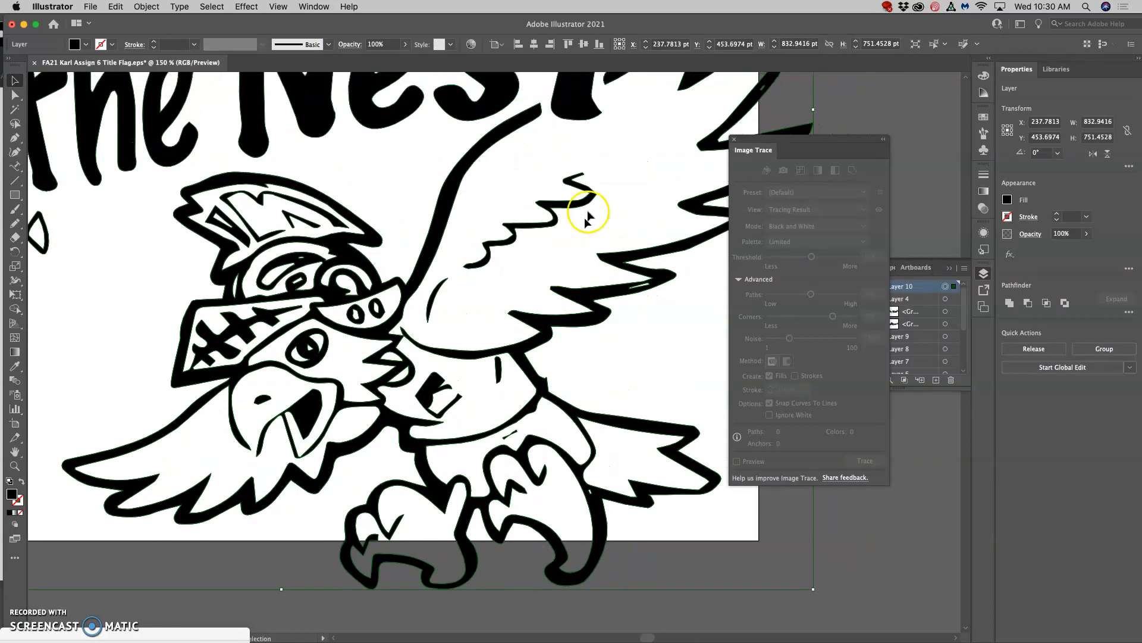
{"action": "scroll", "coordinate": [436, 245], "scroll_direction": "down", "scroll_amount": 2}
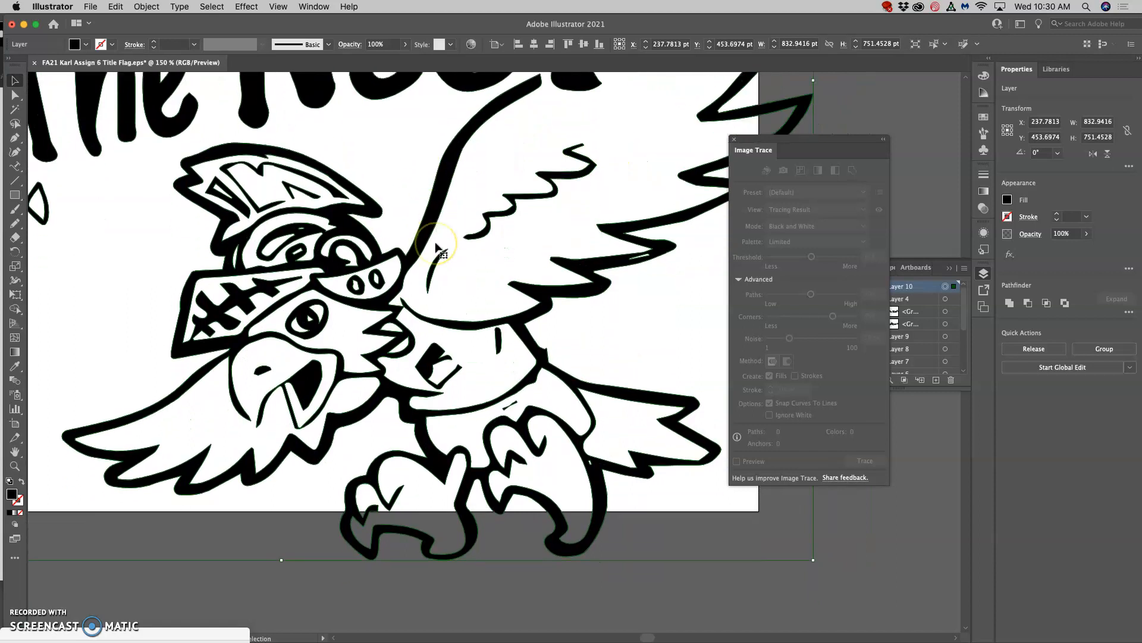
{"action": "scroll", "coordinate": [429, 245], "scroll_direction": "down", "scroll_amount": 1}
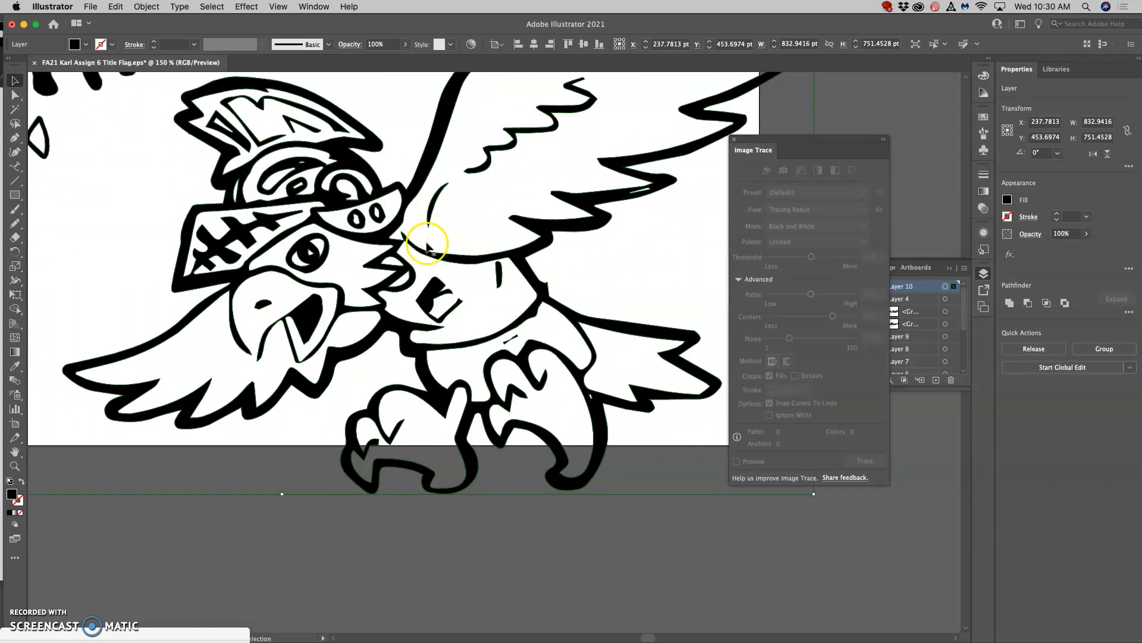
{"action": "scroll", "coordinate": [429, 246], "scroll_direction": "left", "scroll_amount": 2}
{"action": "scroll", "coordinate": [429, 246], "scroll_direction": "up", "scroll_amount": 3}
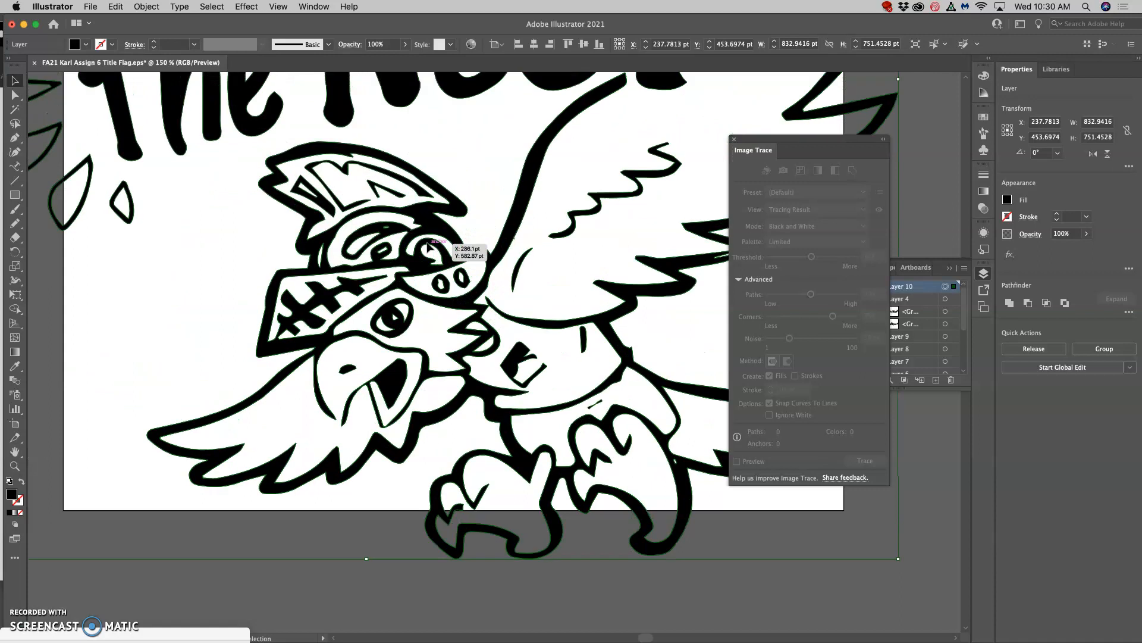
{"action": "key", "text": "super+minus"}
{"action": "key", "text": "super+minus"}
{"action": "key", "text": "super+minus"}
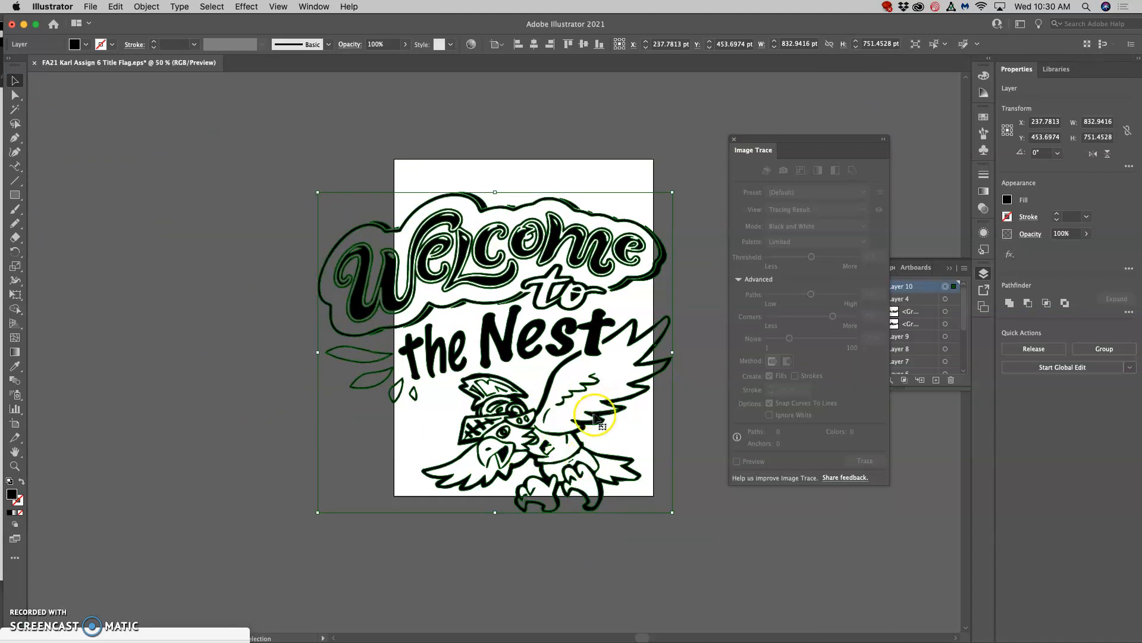
Switch to the Direct Selection tool, deselect the expanded artwork and reveal the contents of Layer 10.
{"action": "left_click", "coordinate": [16, 96]}
{"action": "left_click", "coordinate": [171, 159]}
{"action": "scroll", "coordinate": [466, 298], "scroll_direction": "down", "scroll_amount": 1}
{"action": "scroll", "coordinate": [466, 297], "scroll_direction": "right", "scroll_amount": 1}
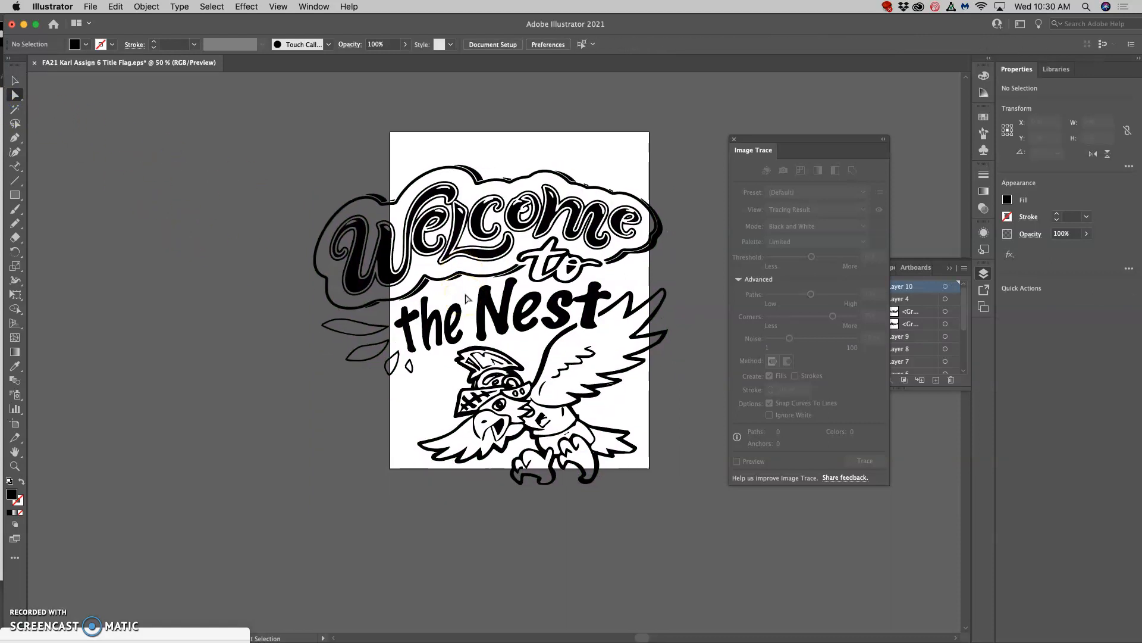
{"action": "left_click", "coordinate": [937, 267]}
{"action": "left_click", "coordinate": [867, 288]}
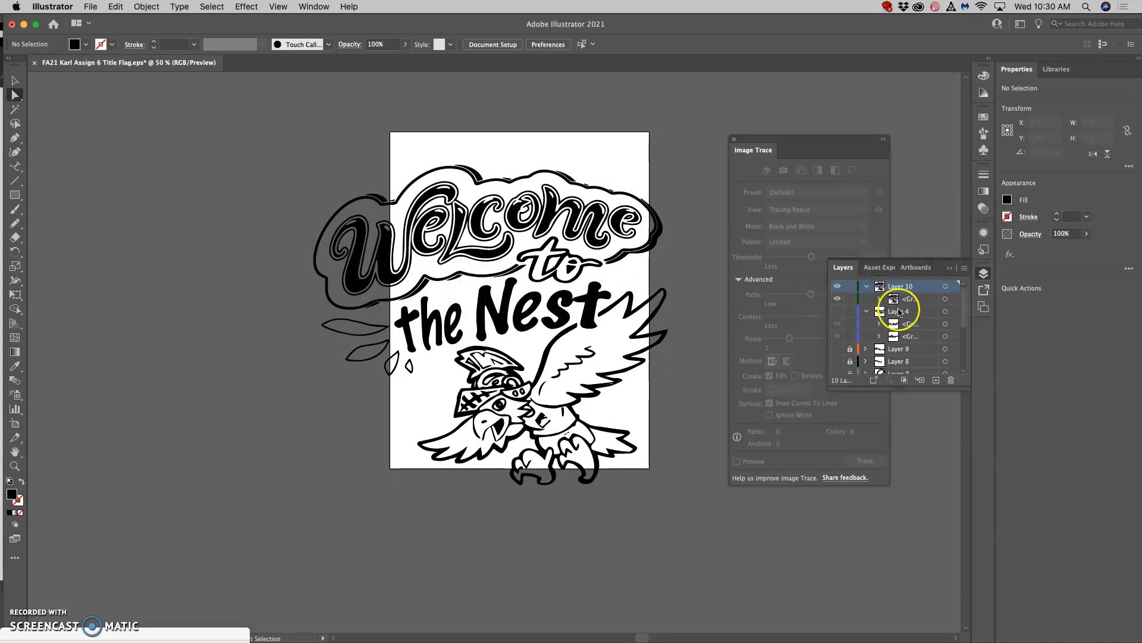